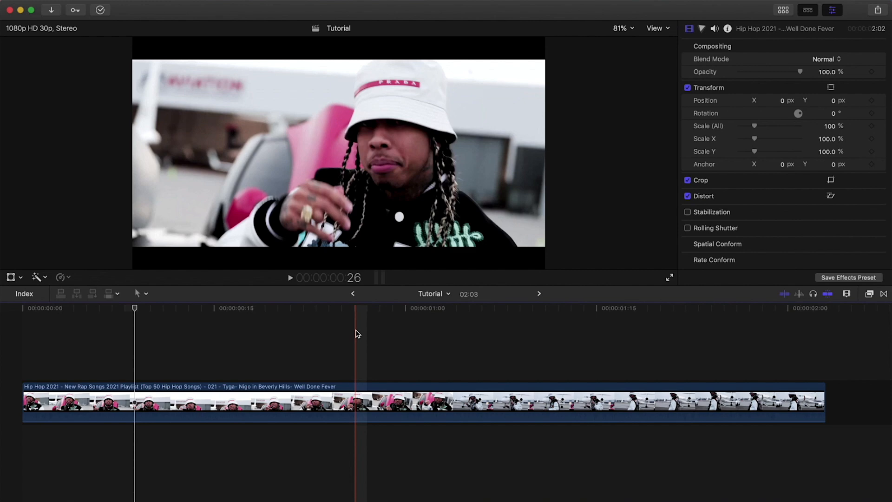
# Step: Duplicate the clip directly above the original and apply the Draw Mask effect to the upper copy
pyautogui.click(496, 405)
pyautogui.click(355, 404)
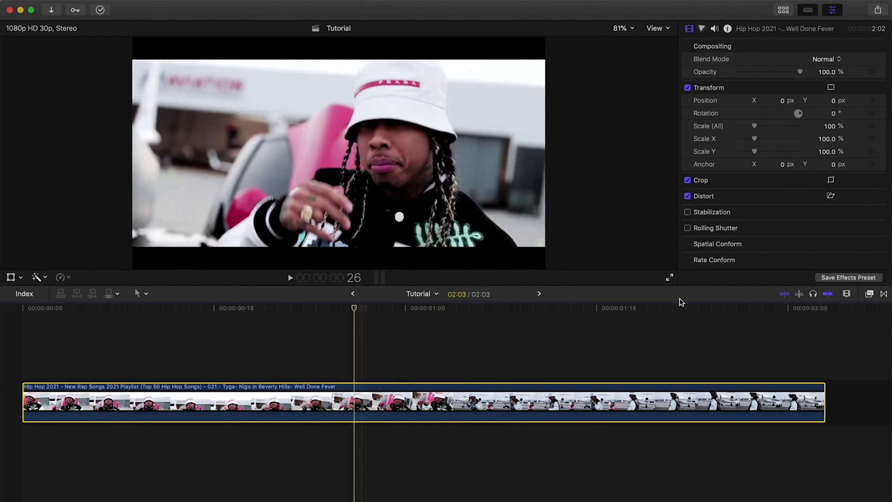
pyautogui.click(870, 294)
pyautogui.click(657, 408)
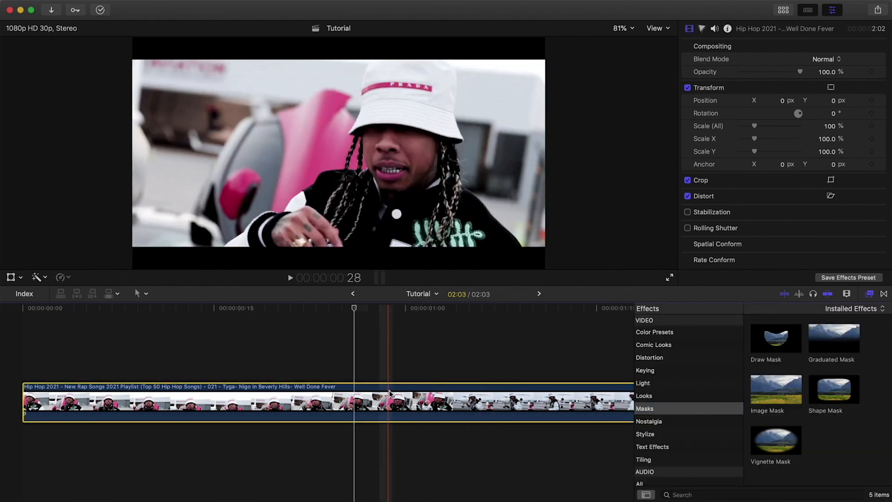
pyautogui.keyDown('alt'); pyautogui.moveTo(380, 403); pyautogui.dragTo(380, 355); pyautogui.keyUp('alt')
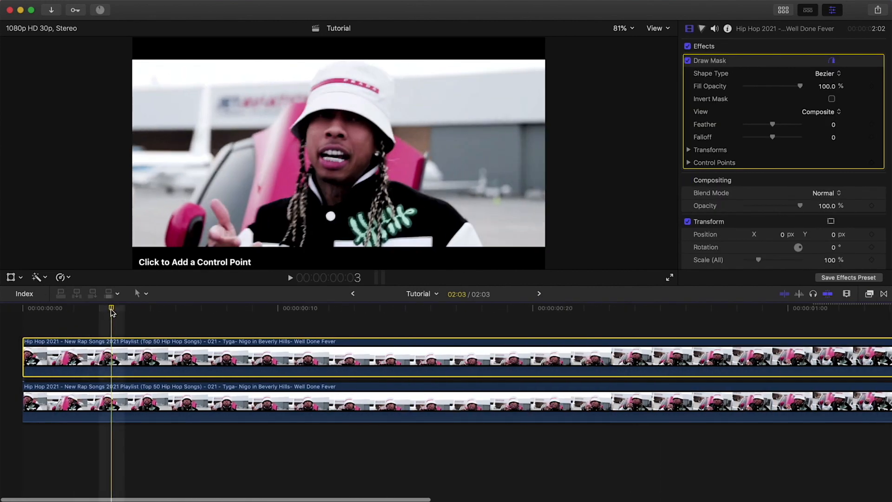
# Step: Draw a linear mask around the performer's mouth at frame 3 and keyframe the mask's control points and position there
pyautogui.moveTo(111, 309); pyautogui.dragTo(105, 310)
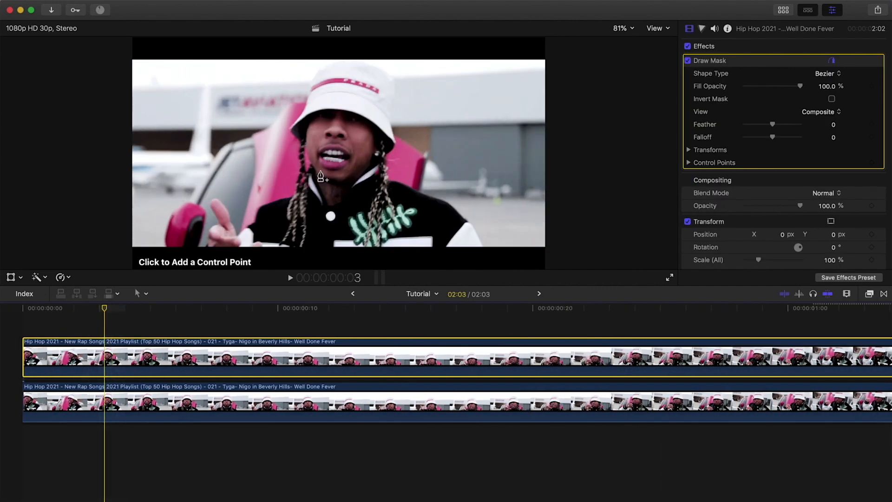
pyautogui.click(353, 164)
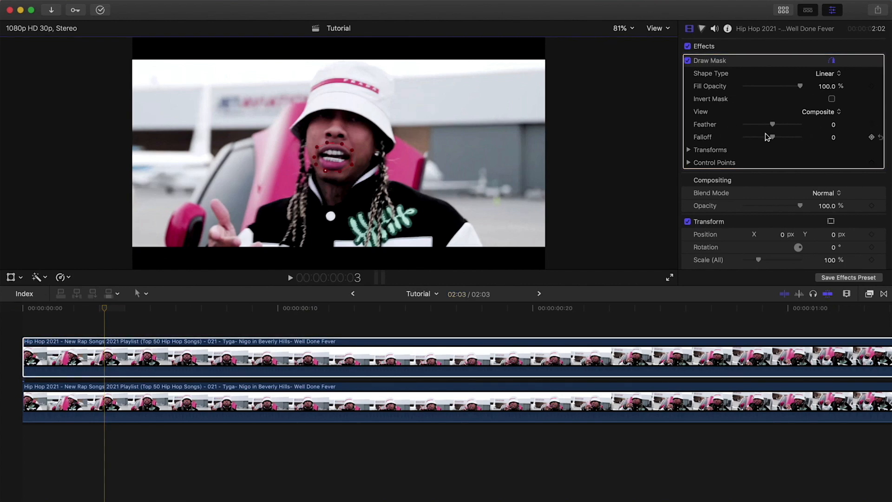
pyautogui.scroll(-2, 709, 144)
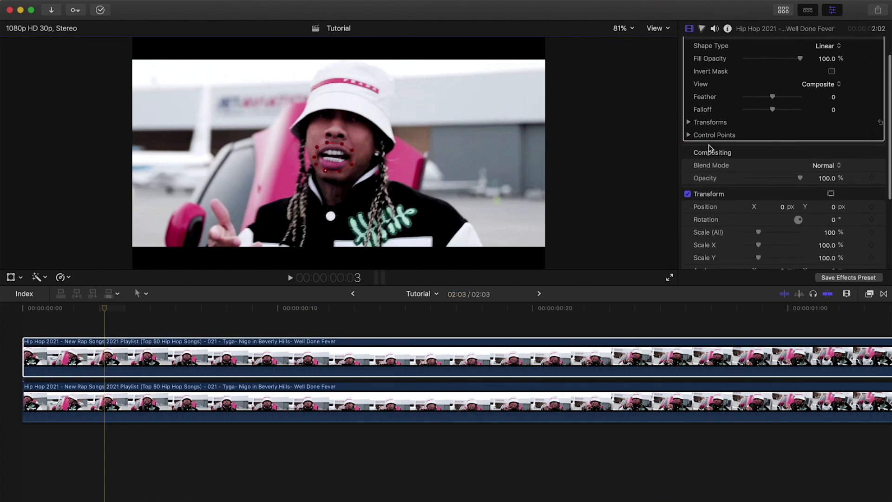
pyautogui.click(873, 135)
pyautogui.click(690, 122)
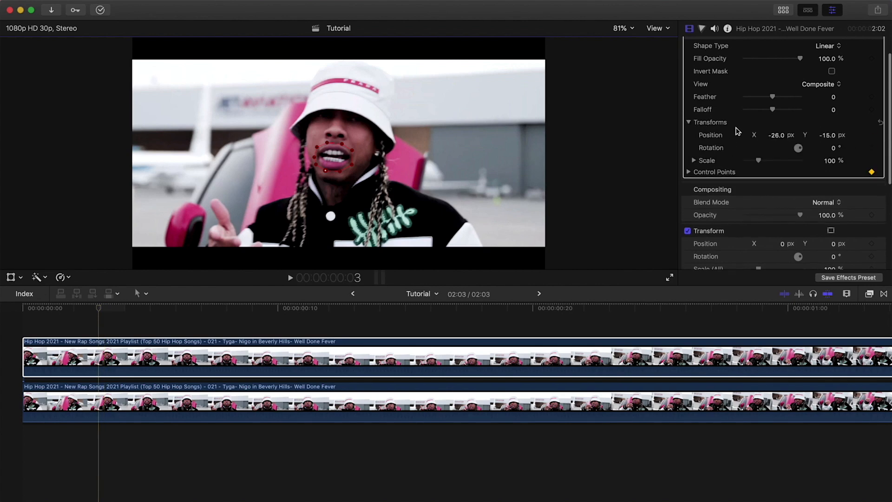
pyautogui.click(872, 135)
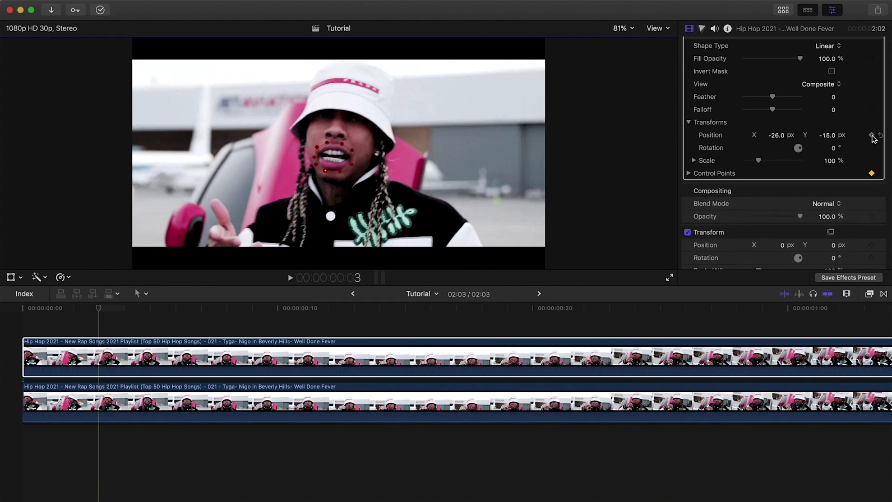
pyautogui.scroll(2, 776, 135)
# Step: Move the mask frame by frame from frame 3 to frame 9 so it follows the mouth
pyautogui.moveTo(98, 308); pyautogui.dragTo(119, 310)
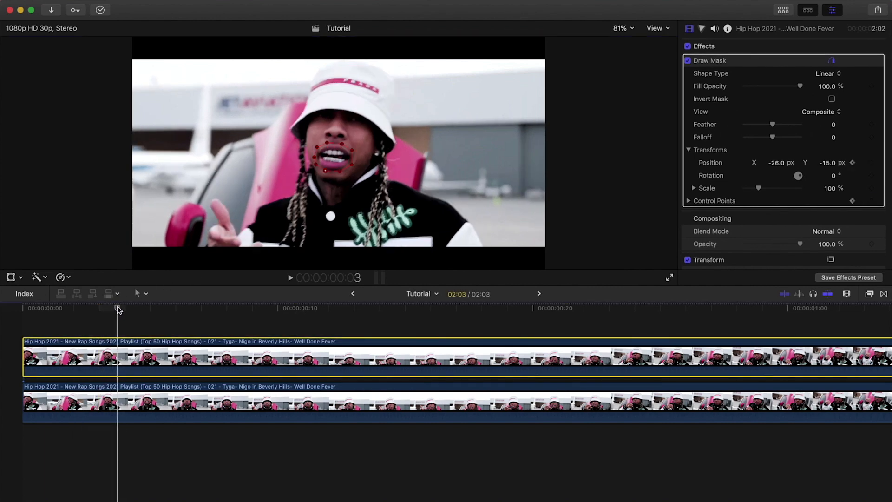
pyautogui.press('Right')
pyautogui.moveTo(333, 171); pyautogui.dragTo(333, 166)
pyautogui.press('Right')
pyautogui.press('Right')
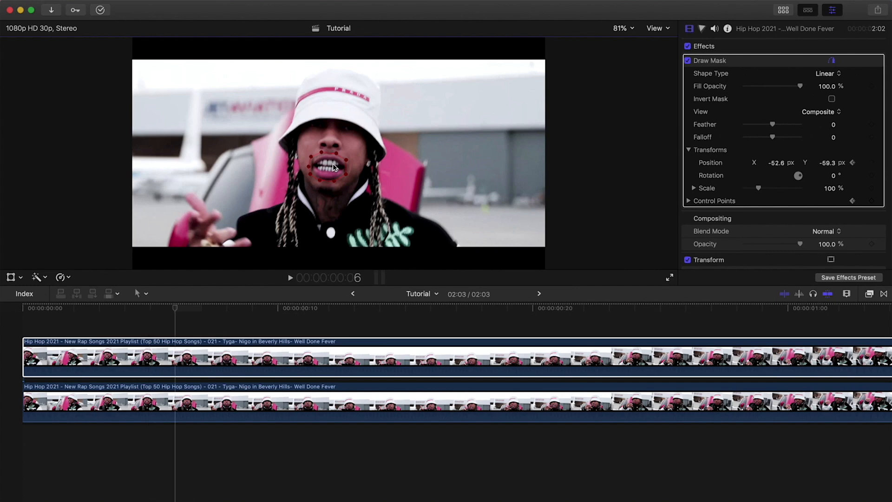
pyautogui.press('Right')
pyautogui.moveTo(334, 167); pyautogui.dragTo(328, 185)
pyautogui.press('Right')
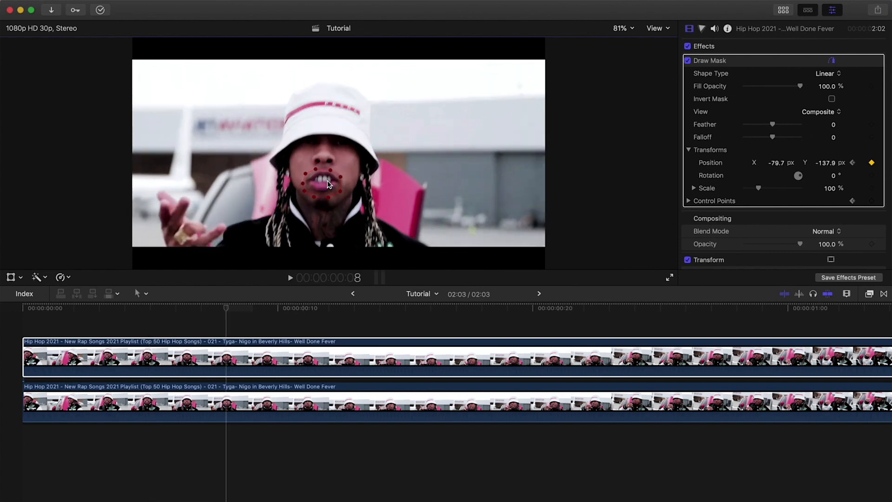
pyautogui.press('Right')
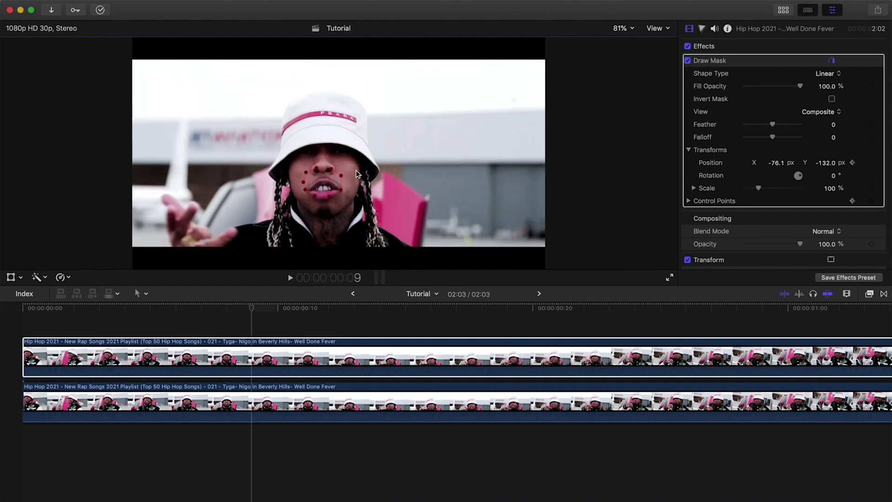
pyautogui.moveTo(324, 185); pyautogui.dragTo(348, 223)
# Step: Keep repositioning the mask over the moving mouth until the shot change shortly before 1:05
pyautogui.press('Right')
pyautogui.press('Right')
pyautogui.press('Right')
pyautogui.press('Right')
pyautogui.press('Right')
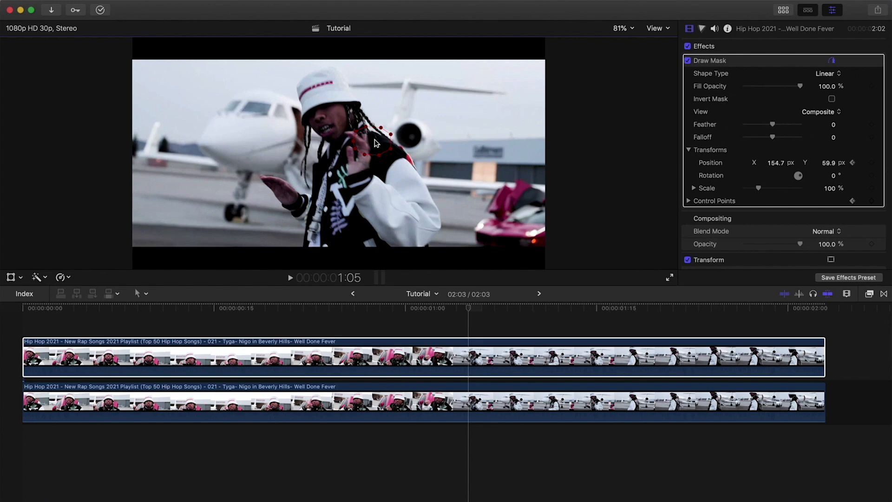
pyautogui.press('Left')
pyautogui.press('Right')
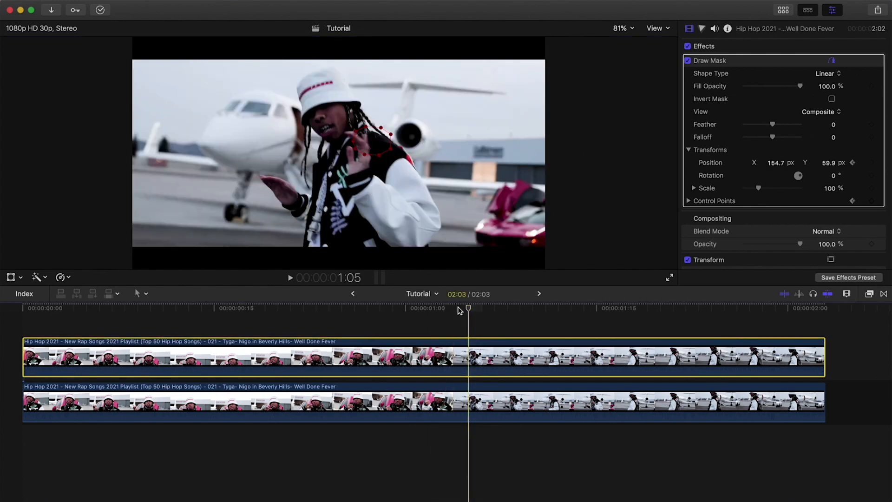
pyautogui.click(424, 309)
pyautogui.moveTo(425, 309)
pyautogui.mouseDown()
pyautogui.moveTo(344, 312)
pyautogui.moveTo(434, 316)
pyautogui.moveTo(350, 319)
pyautogui.moveTo(372, 323)
pyautogui.moveTo(425, 320)
pyautogui.mouseUp()
pyautogui.moveTo(395, 168); pyautogui.dragTo(398, 177)
# Step: Return to frame 3 and scale the masked upper clip to 128%
pyautogui.moveTo(417, 311); pyautogui.dragTo(71, 311)
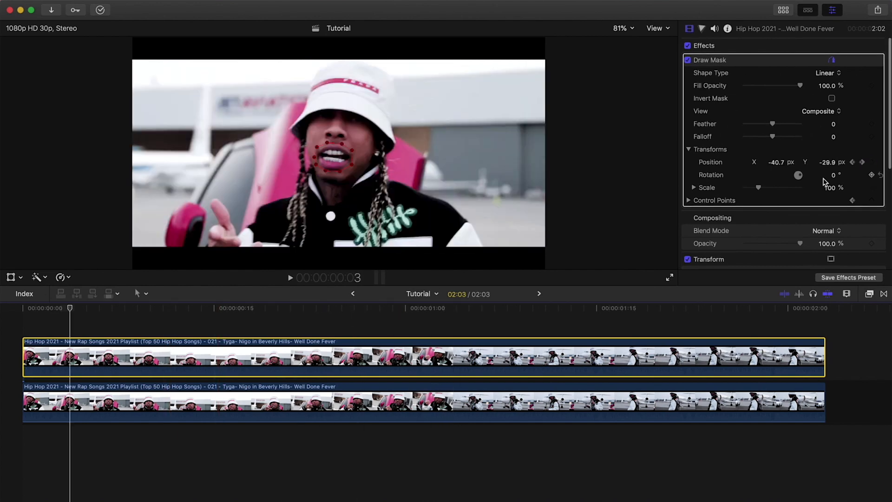
pyautogui.scroll(-5, 820, 188)
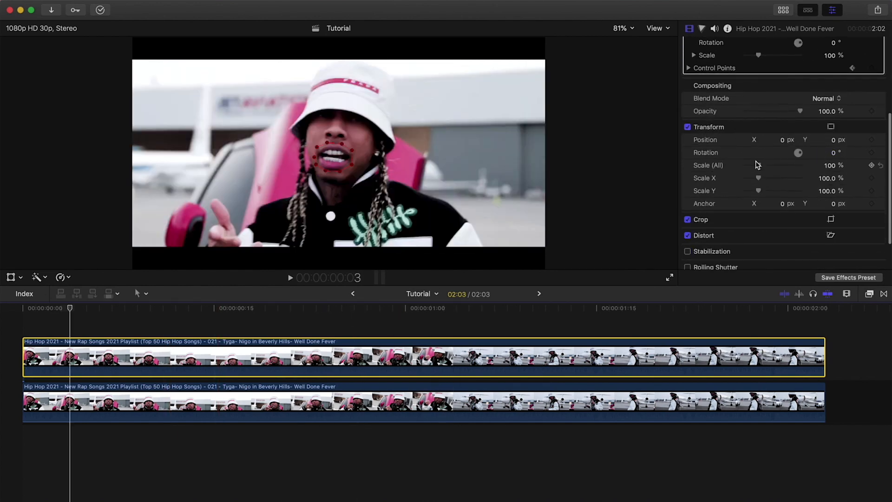
pyautogui.moveTo(759, 166); pyautogui.dragTo(763, 168)
pyautogui.scroll(5, 757, 163)
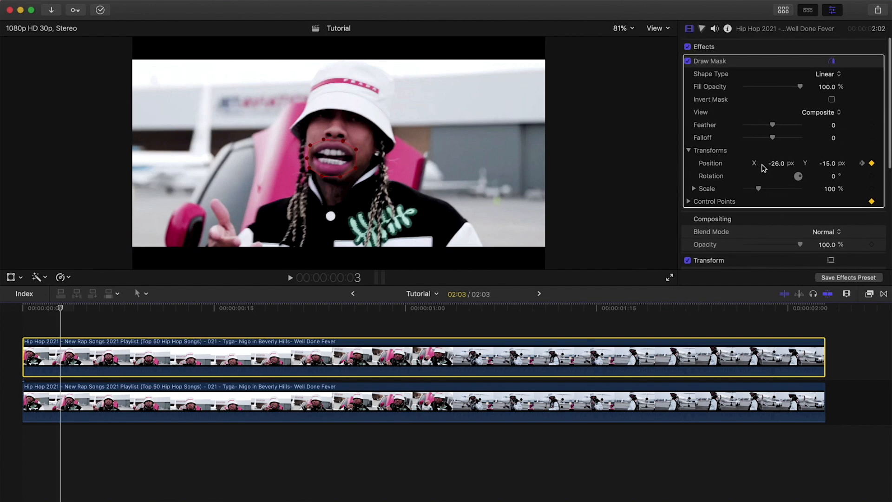
# Step: Leave the mask's on-screen controls and set the Draw Mask feather to 29
pyautogui.click(695, 218)
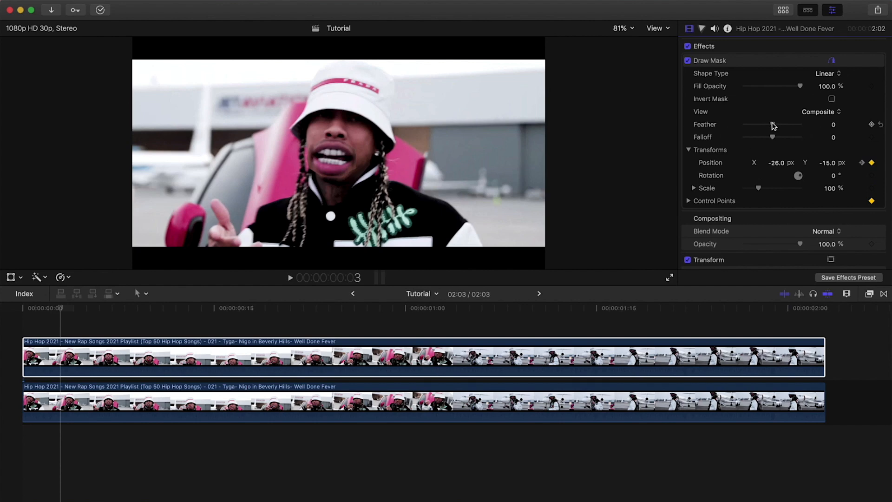
pyautogui.moveTo(774, 126)
pyautogui.mouseDown()
pyautogui.moveTo(760, 125)
pyautogui.moveTo(779, 128)
pyautogui.mouseUp()
pyautogui.scroll(-4, 798, 183)
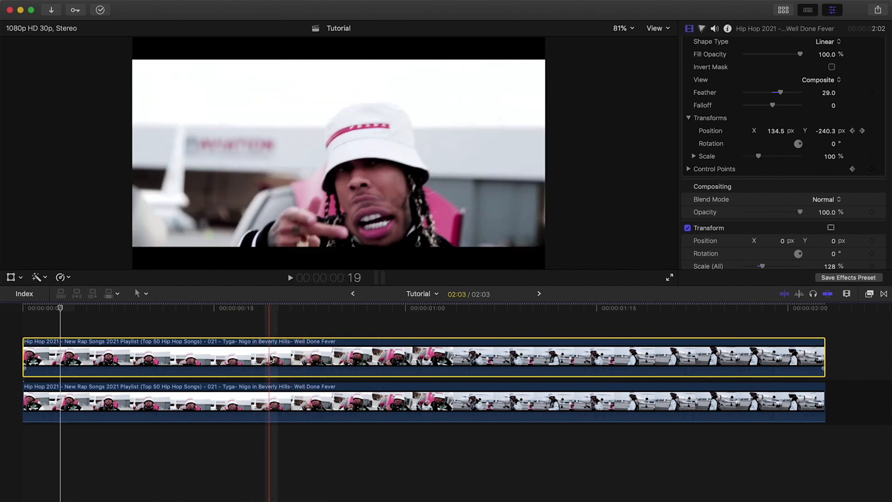
# Step: Keyframe the upper clip's Transform at frame 3, shift it frame by frame to align the enlarged mouth with the face, and play the result
pyautogui.click(20, 277)
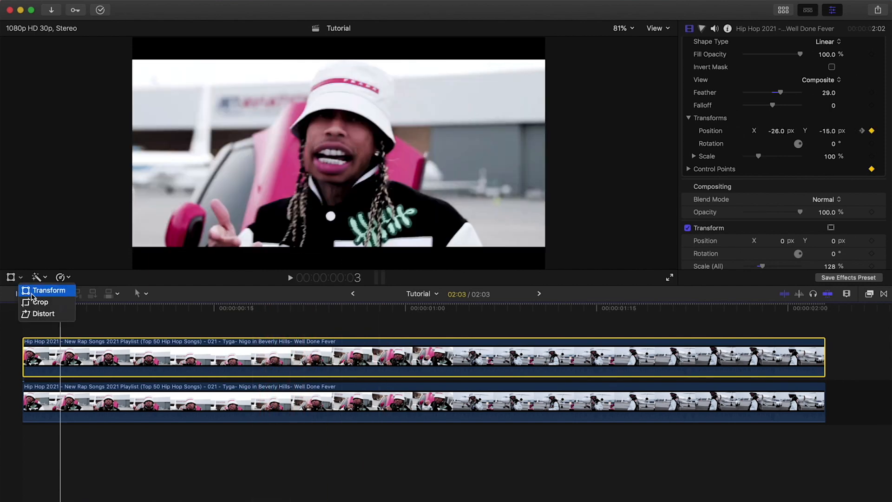
pyautogui.click(31, 292)
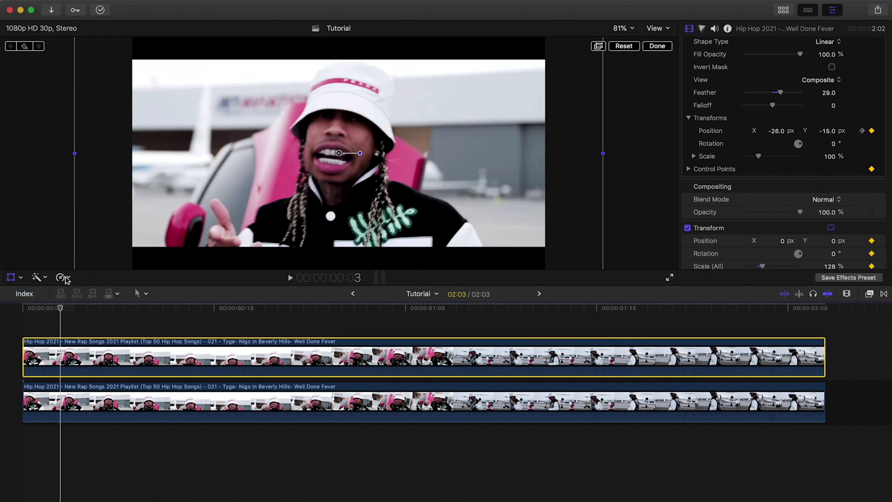
pyautogui.moveTo(65, 309); pyautogui.dragTo(99, 308)
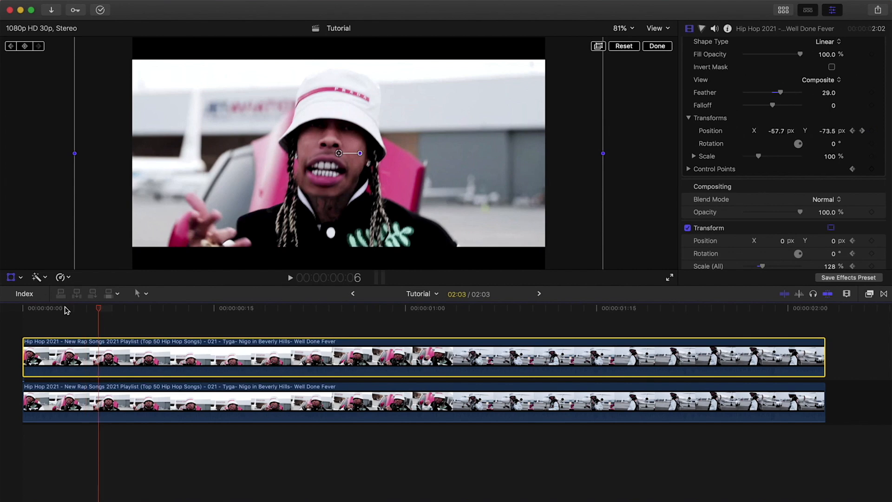
pyautogui.press('Right')
pyautogui.moveTo(362, 167); pyautogui.dragTo(365, 165)
pyautogui.press('Right')
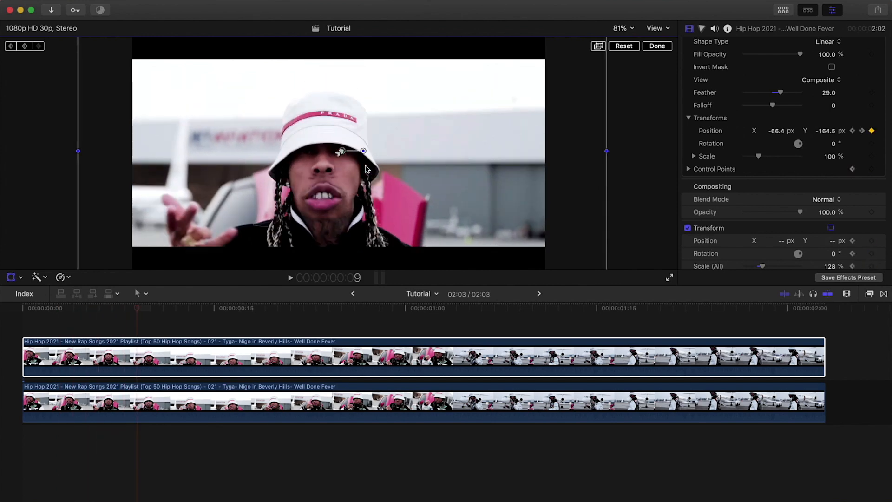
pyautogui.moveTo(367, 169); pyautogui.dragTo(364, 173)
pyautogui.press('Right')
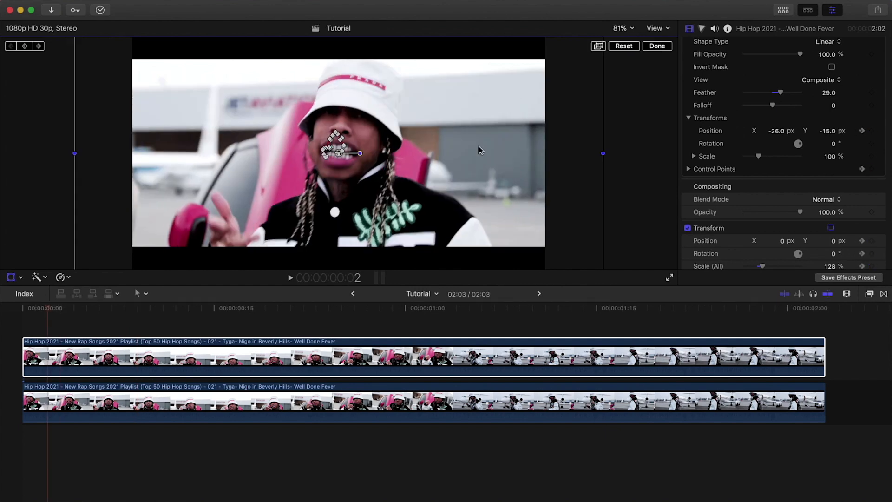
pyautogui.click(657, 46)
pyautogui.press('space')
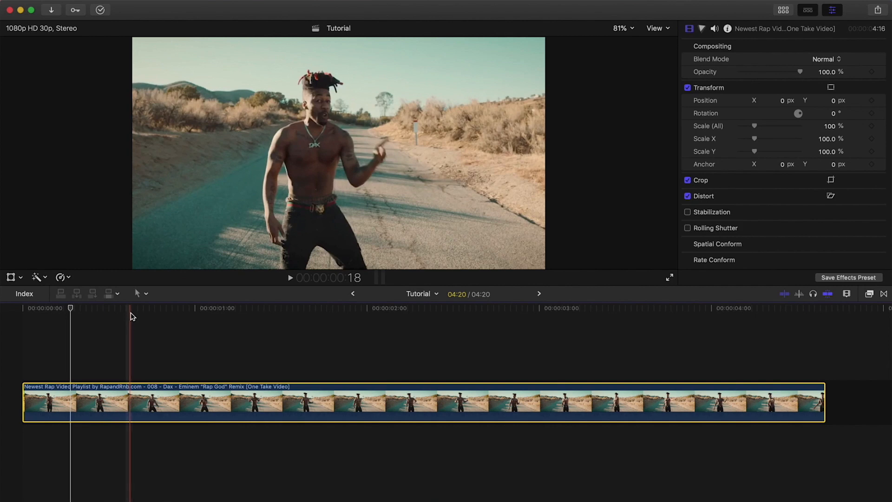
# Step: Duplicate the desert road clip directly above itself and apply the Shape Mask effect to the upper copy
pyautogui.moveTo(133, 309); pyautogui.dragTo(154, 320)
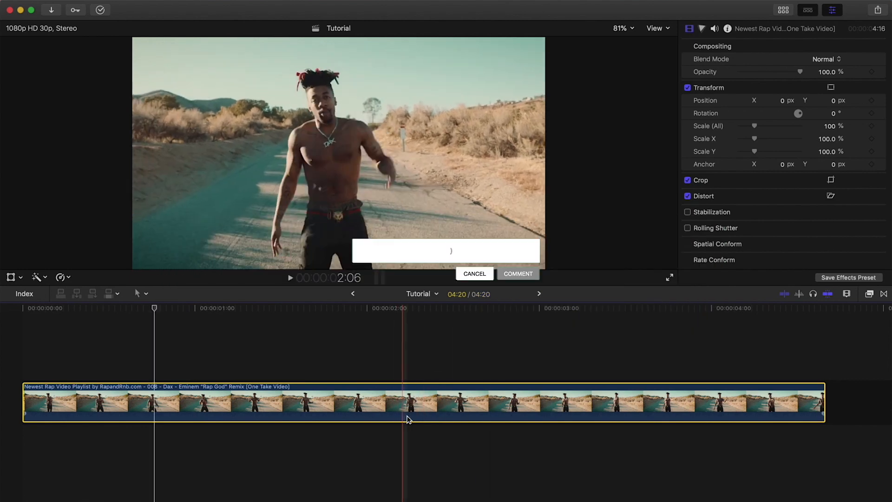
pyautogui.moveTo(339, 404); pyautogui.dragTo(340, 376)
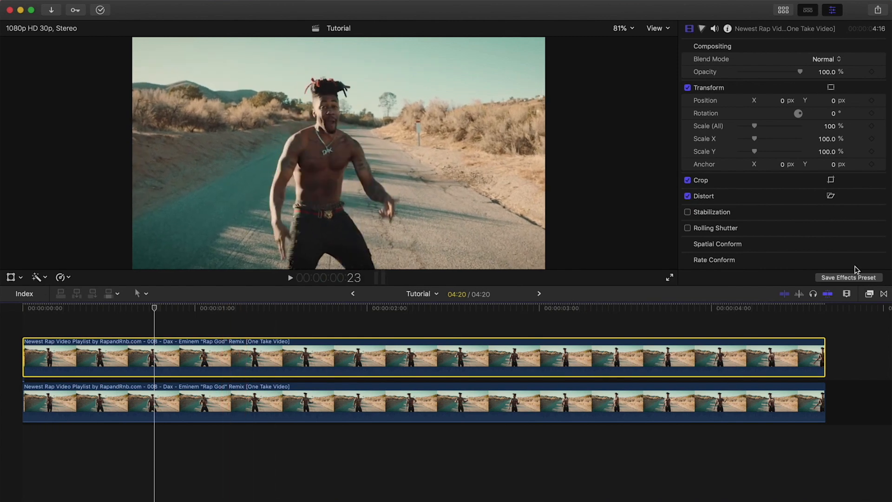
pyautogui.click(870, 295)
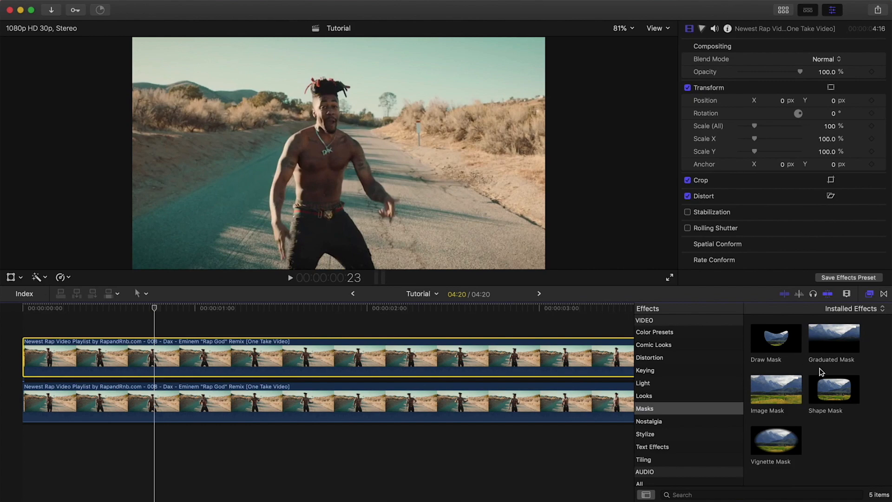
pyautogui.moveTo(831, 392); pyautogui.dragTo(559, 360)
pyautogui.press('super+5')
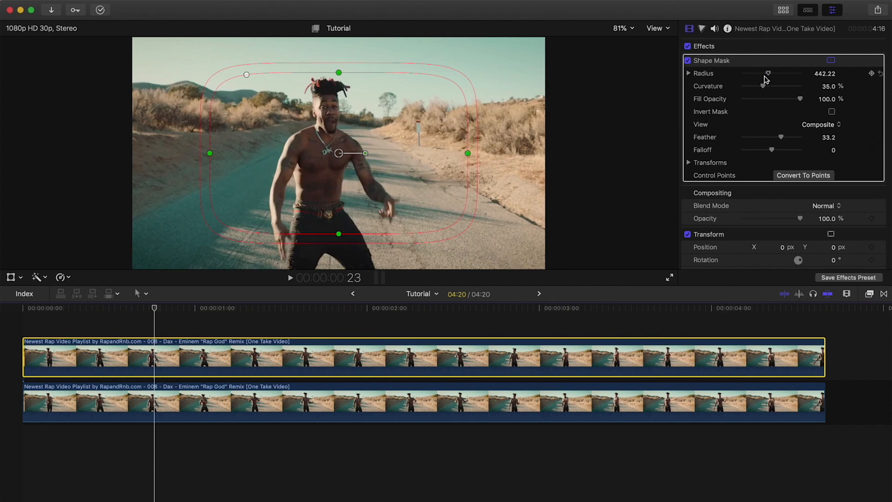
# Step: Shape the mask into a circle around the performer with radius 393.31, curvature 100%, feather 236.8 and position X -35.6, Y -59.8 px
pyautogui.moveTo(767, 75); pyautogui.dragTo(801, 87)
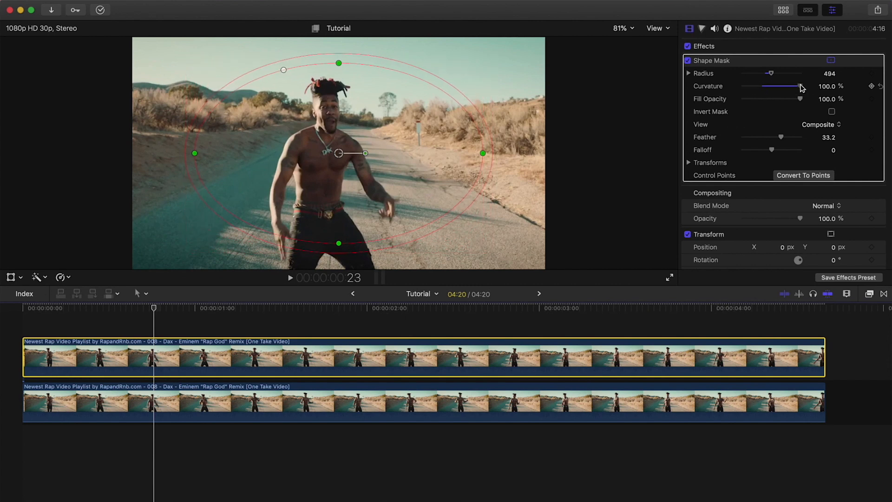
pyautogui.moveTo(482, 153); pyautogui.dragTo(507, 151)
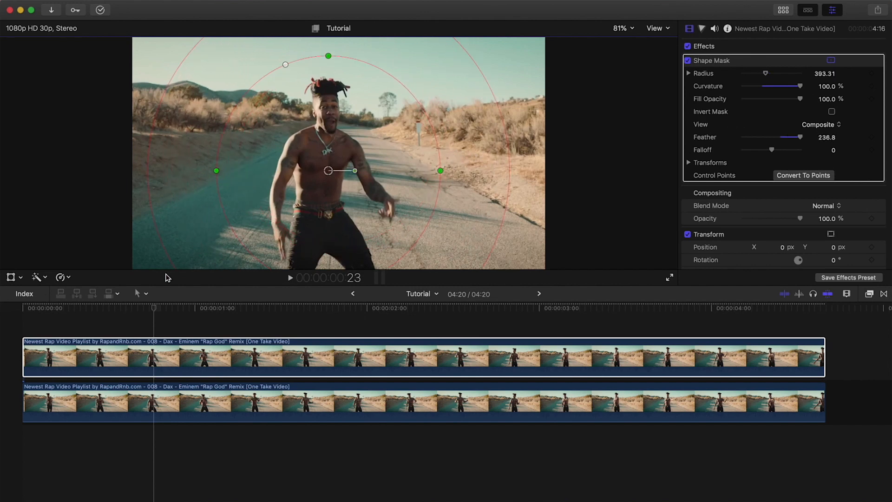
# Step: Add a position keyframe for the shape mask at the very start of the clip
pyautogui.moveTo(154, 308); pyautogui.dragTo(13, 316)
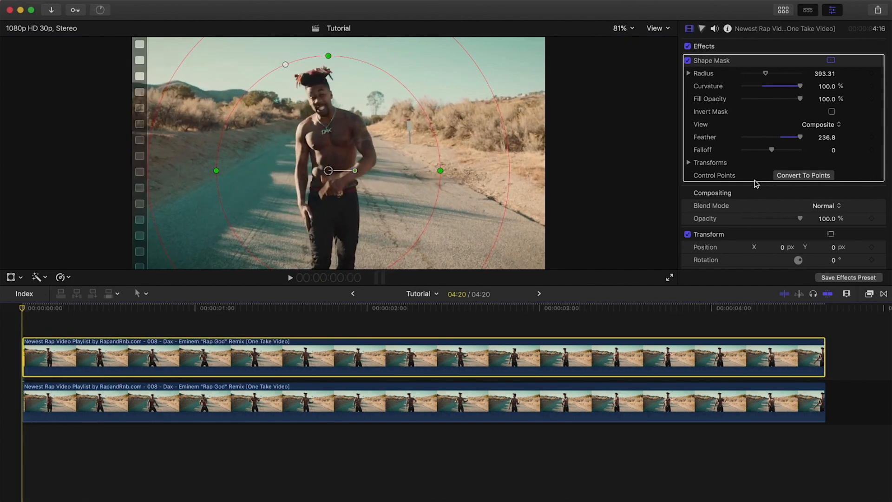
pyautogui.click(690, 163)
pyautogui.scroll(-1, 837, 158)
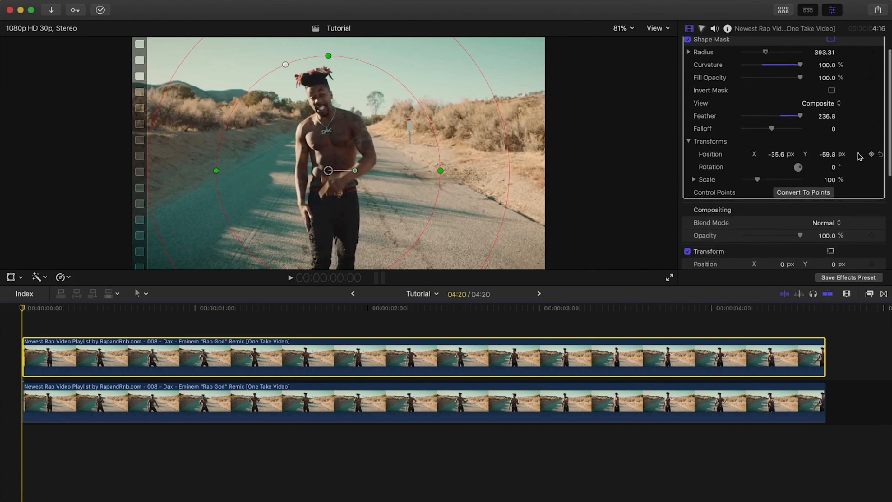
pyautogui.click(872, 154)
pyautogui.scroll(1, 837, 158)
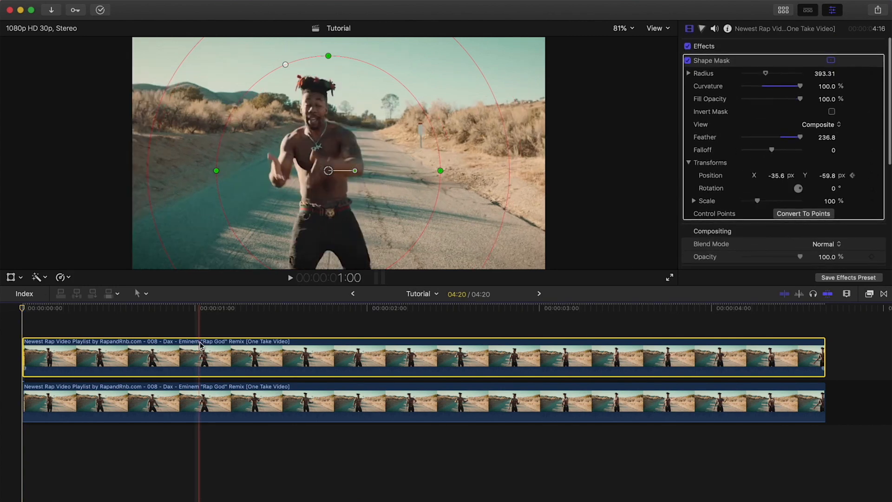
# Step: Keyframe the shape mask's position to follow the performer: X -36.1, Y -46.1 px at 1:12 and X -67.1, Y -33.5 px at 1:25
pyautogui.moveTo(30, 312); pyautogui.dragTo(232, 314)
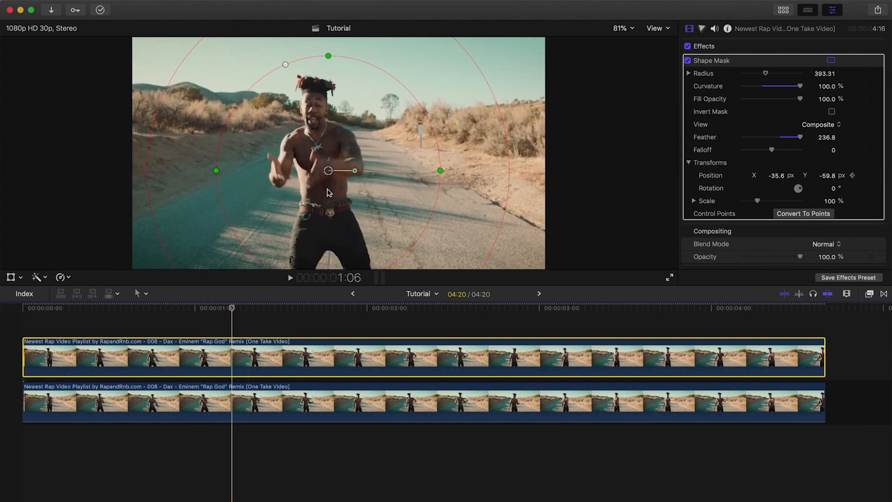
pyautogui.moveTo(238, 309); pyautogui.dragTo(275, 311)
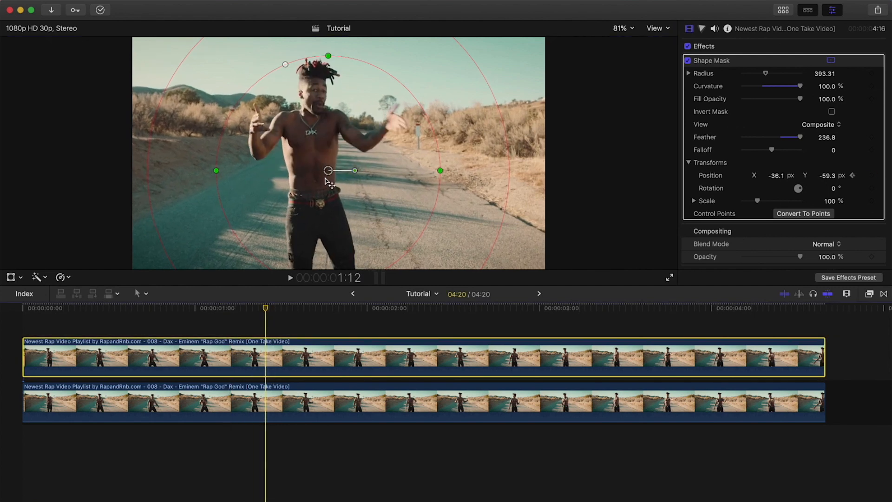
pyautogui.moveTo(329, 173); pyautogui.dragTo(329, 170)
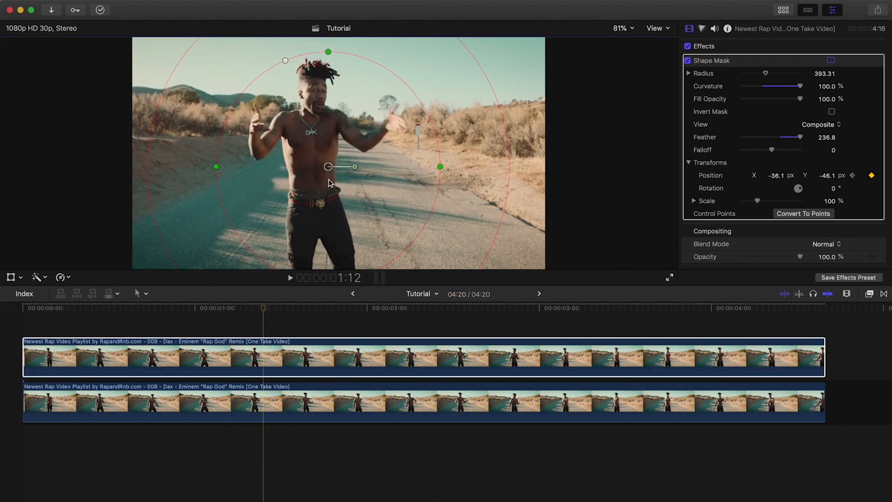
pyautogui.moveTo(263, 308); pyautogui.dragTo(324, 314)
pyautogui.moveTo(328, 167); pyautogui.dragTo(320, 163)
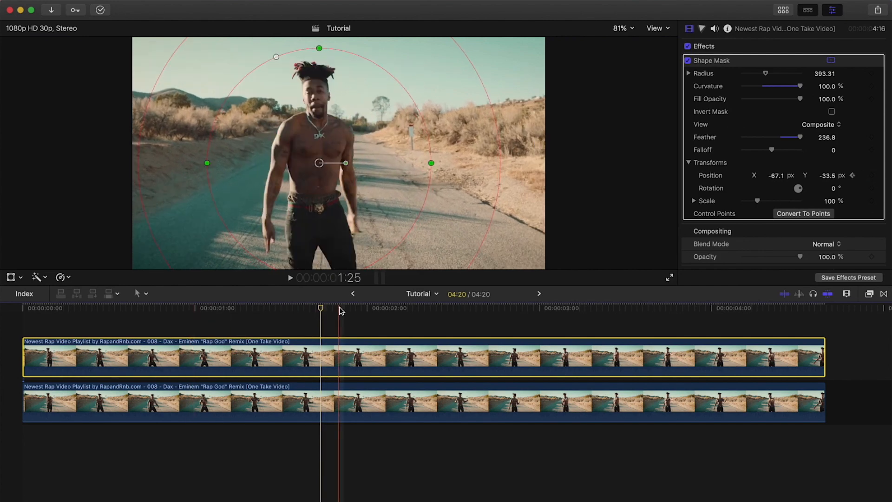
# Step: Reposition the shape mask over the performer about 2.5 seconds in, review the tracking from the clip's start and collapse the mask's transform settings
pyautogui.click(388, 308)
pyautogui.moveTo(390, 307); pyautogui.dragTo(444, 308)
pyautogui.click(330, 166)
pyautogui.moveTo(330, 167)
pyautogui.mouseDown()
pyautogui.moveTo(349, 167)
pyautogui.moveTo(343, 163)
pyautogui.mouseUp()
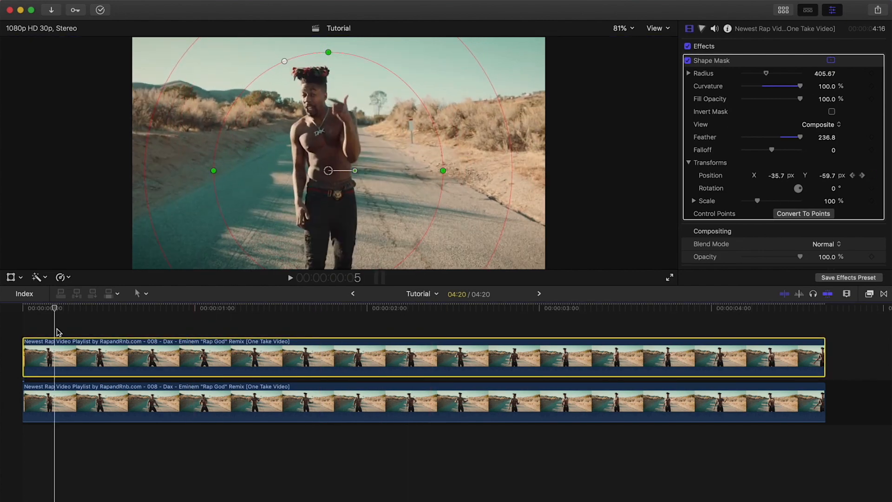
pyautogui.moveTo(57, 328); pyautogui.dragTo(89, 357)
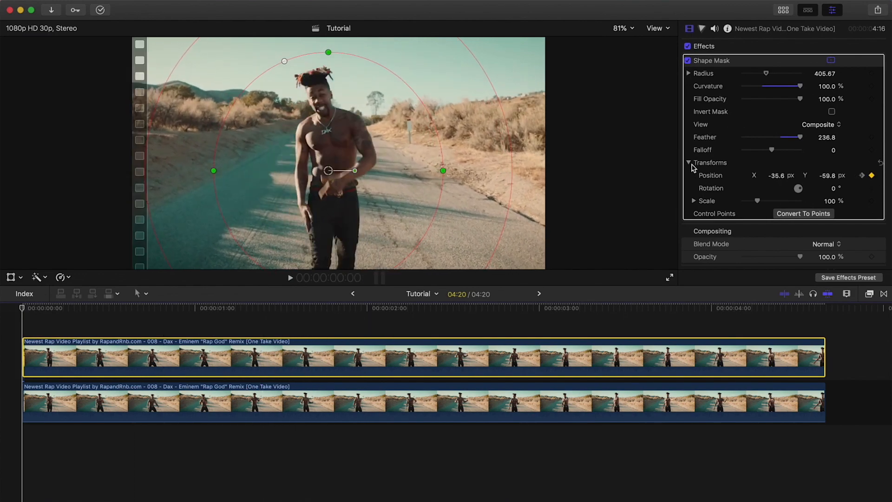
pyautogui.click(691, 164)
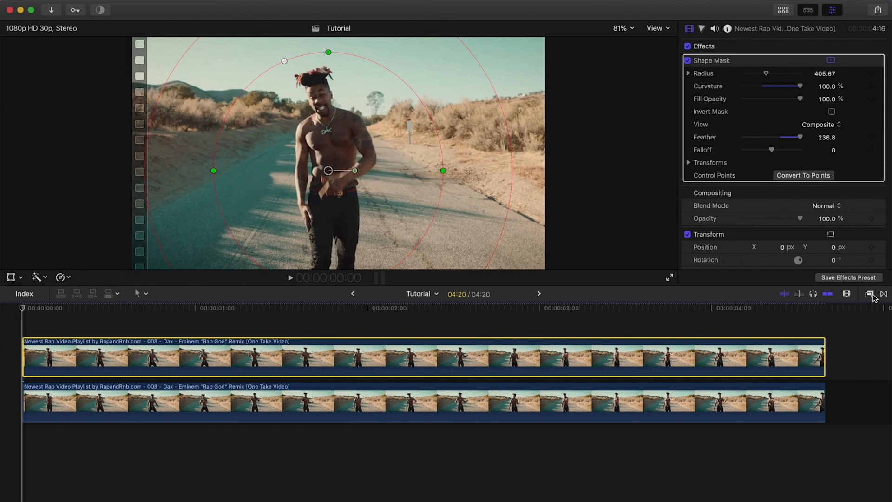
# Step: Apply the Underwater distortion effect to the lower desert road clip
pyautogui.click(676, 412)
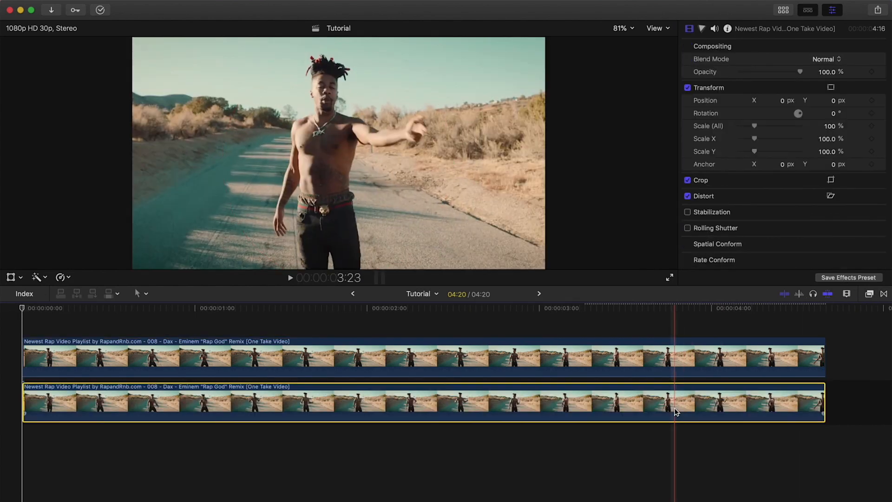
pyautogui.click(871, 293)
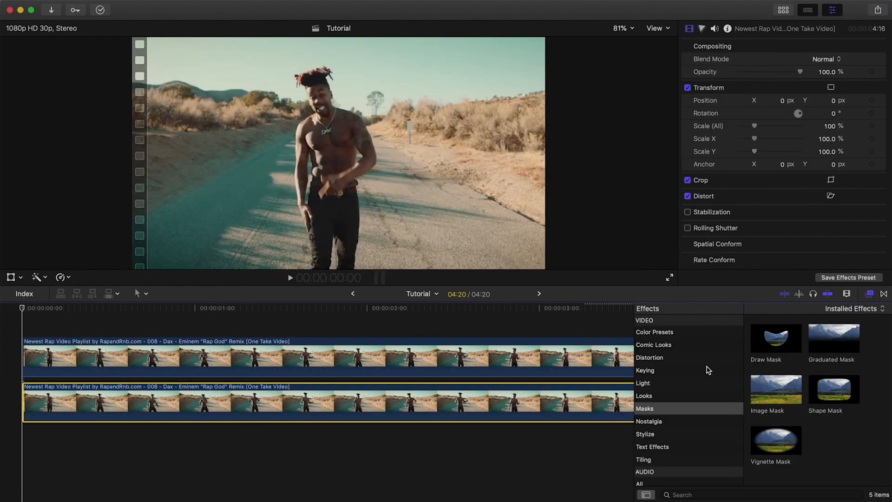
pyautogui.scroll(3, 676, 367)
pyautogui.click(664, 395)
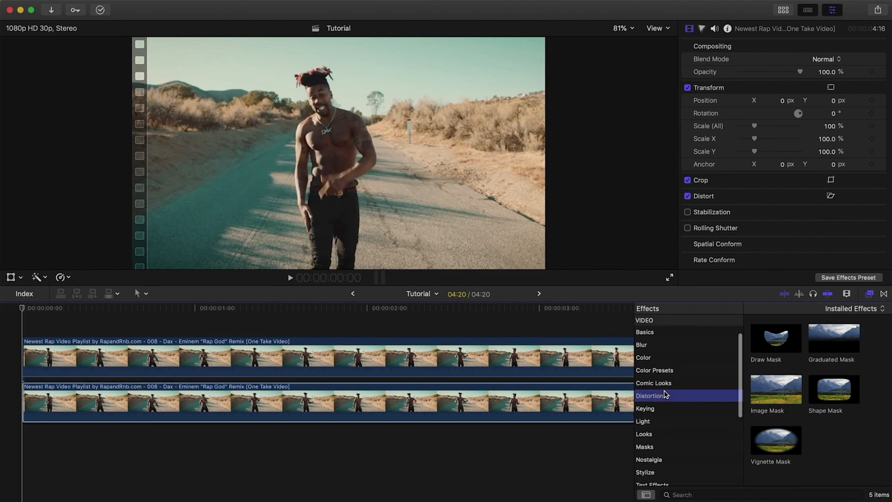
pyautogui.scroll(-5, 832, 409)
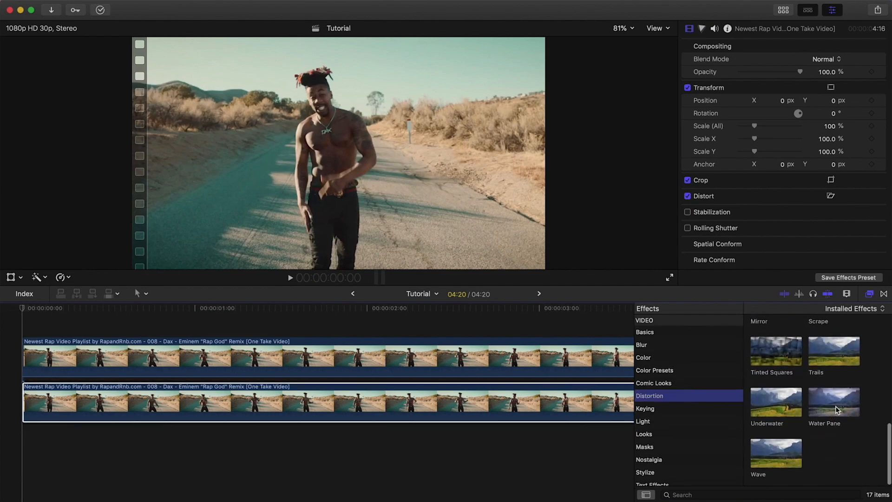
pyautogui.moveTo(776, 403); pyautogui.dragTo(576, 402)
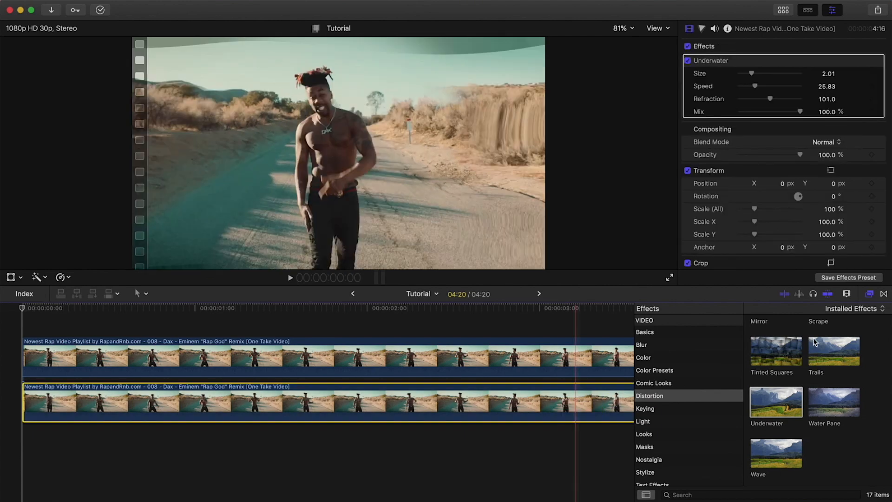
pyautogui.click(869, 293)
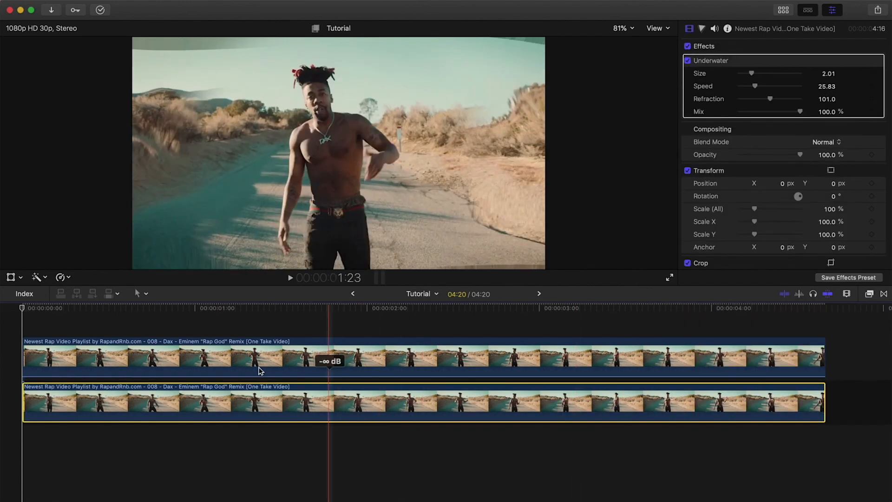
# Step: Set the Underwater effect's size to 1.96 and speed to 7.0, and preview the distortion
pyautogui.click(242, 309)
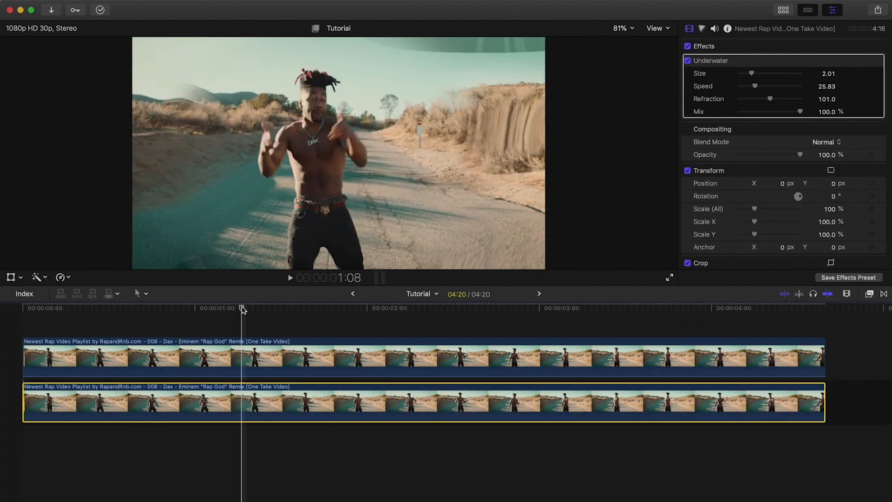
pyautogui.click(102, 311)
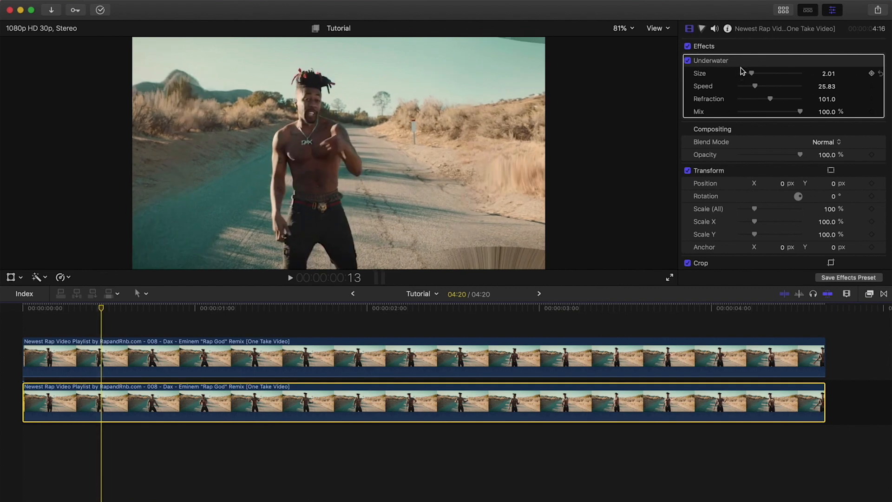
pyautogui.moveTo(757, 78); pyautogui.dragTo(744, 90)
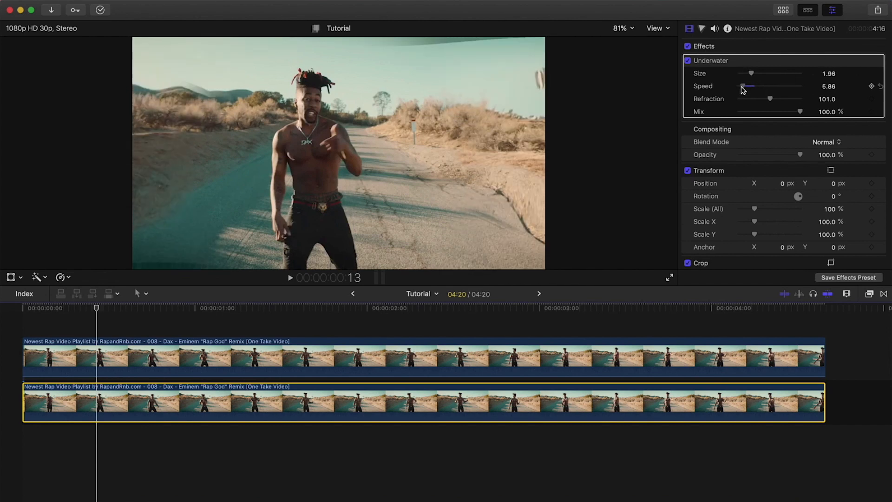
pyautogui.click(839, 88)
pyautogui.write('5.0')
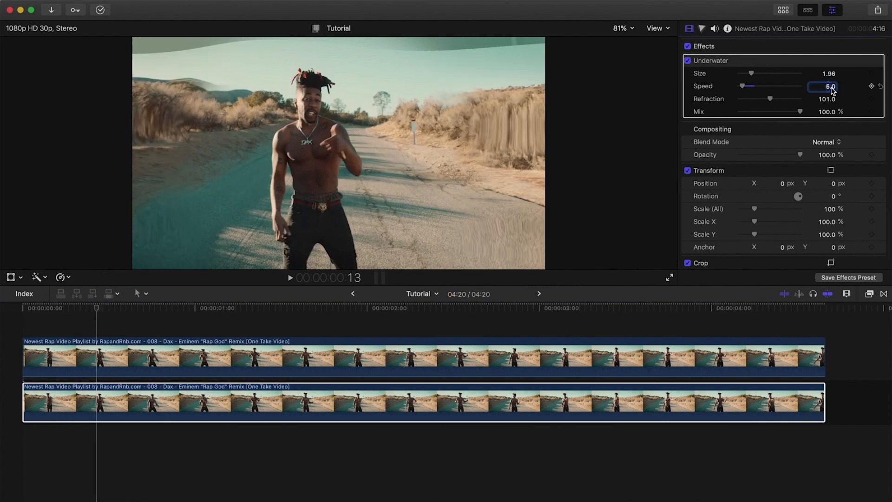
pyautogui.press('Return')
pyautogui.press('space')
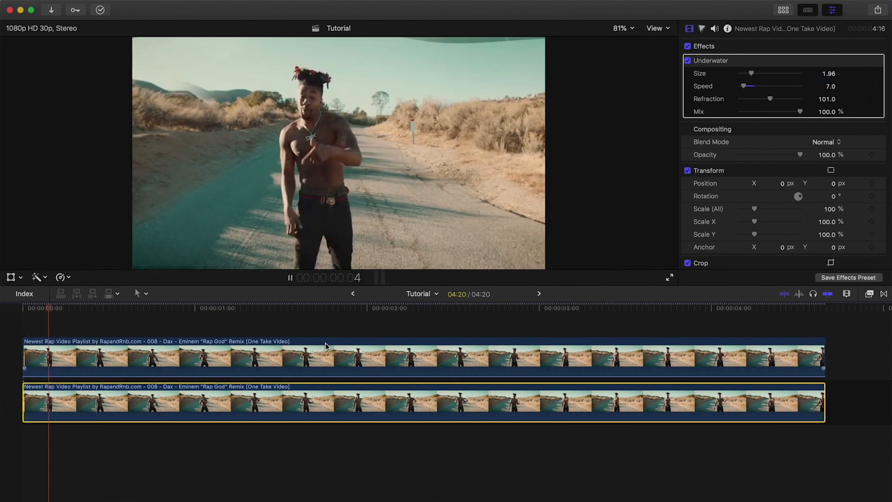
pyautogui.press('space')
# Step: Compare the Underwater effect with refraction at 0, raise the refraction to 63.0 and play the result
pyautogui.moveTo(757, 101); pyautogui.dragTo(738, 99)
pyautogui.press('space')
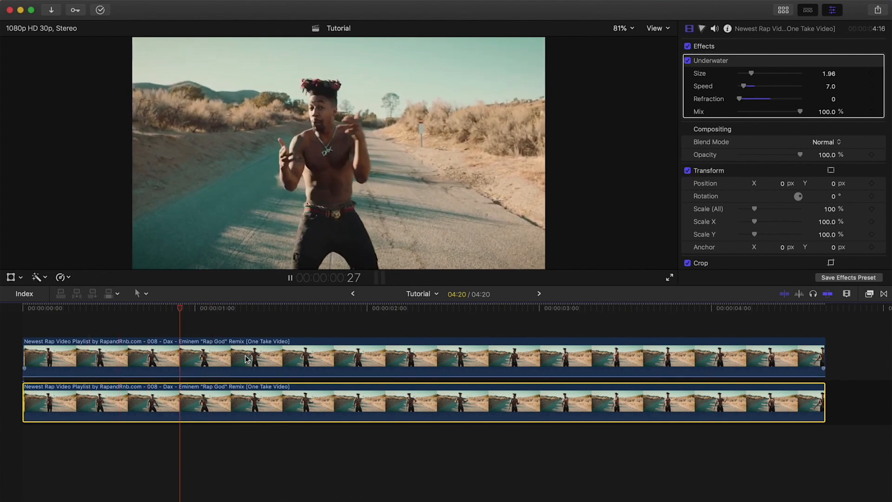
pyautogui.press('space')
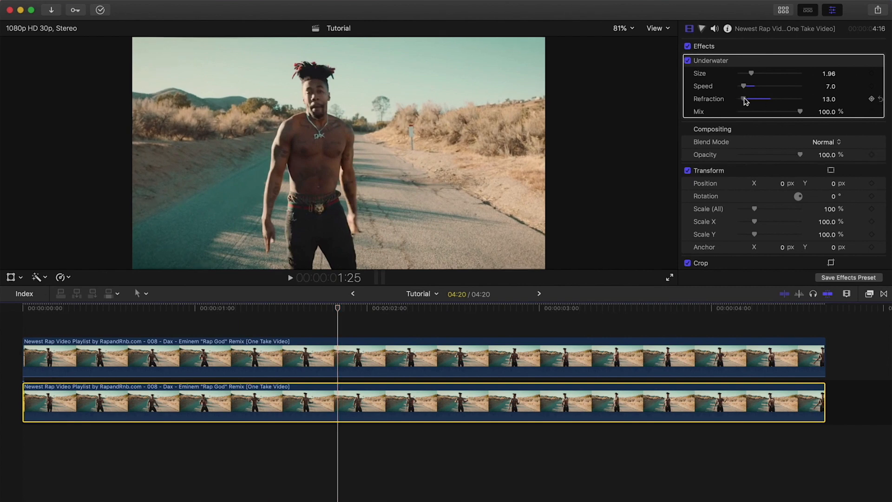
pyautogui.moveTo(758, 101); pyautogui.dragTo(758, 101)
pyautogui.press('space')
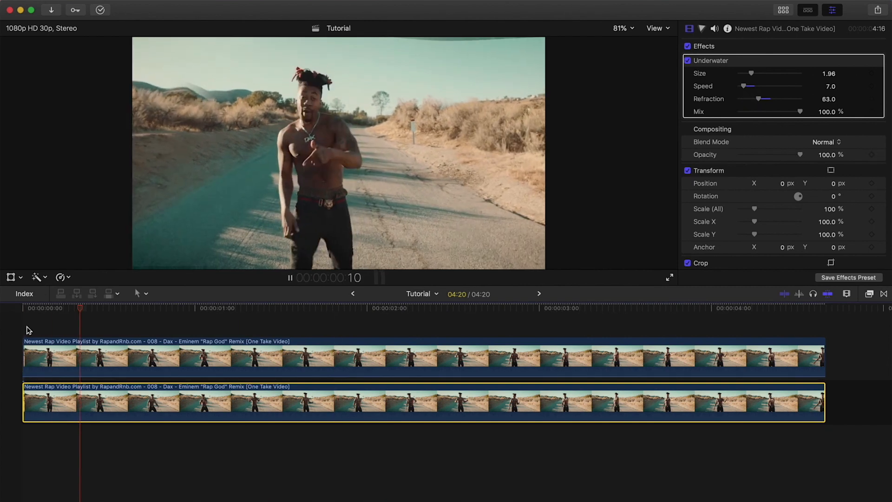
pyautogui.press('space')
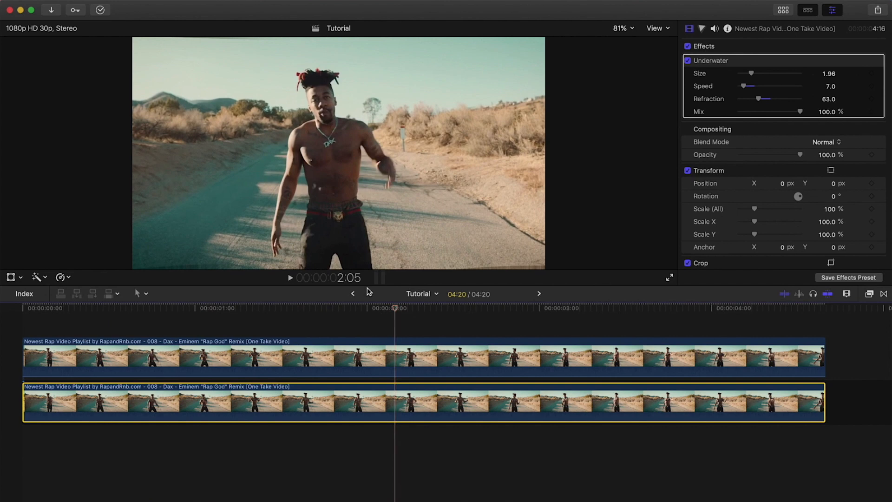
# Step: Adjust the Underwater effect to size 3.24 and speed 4.45, and play the clip from the start
pyautogui.click(262, 307)
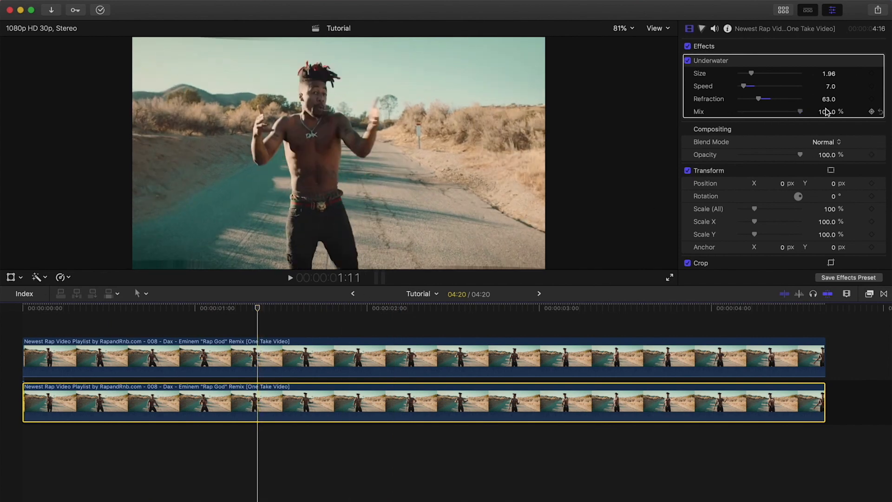
pyautogui.moveTo(751, 73); pyautogui.dragTo(744, 74)
pyautogui.press('space')
pyautogui.press('space')
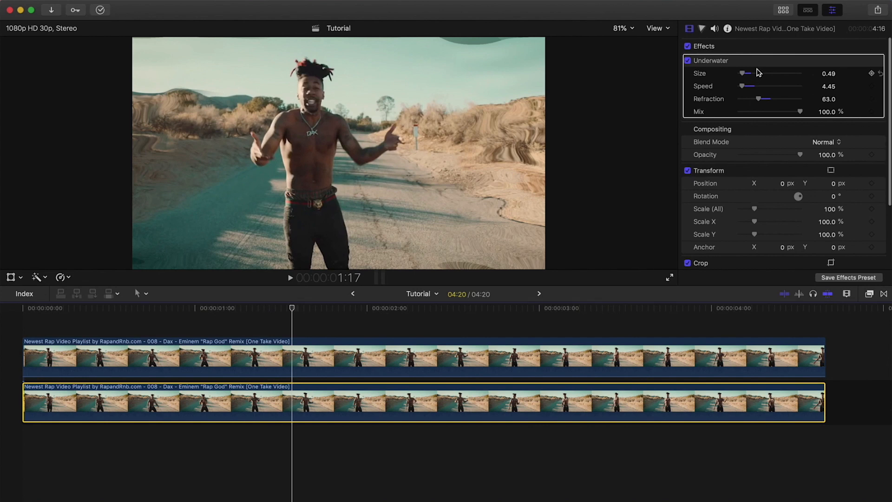
pyautogui.moveTo(742, 74); pyautogui.dragTo(760, 76)
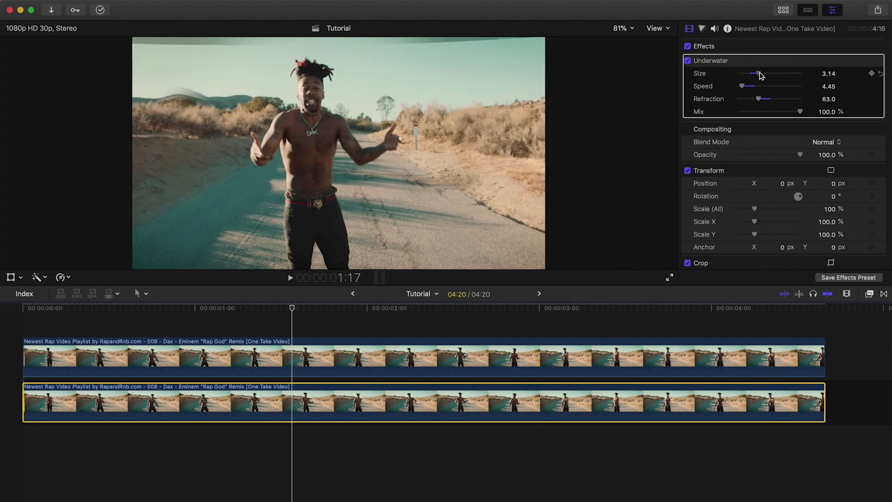
pyautogui.press('Home')
pyautogui.press('space')
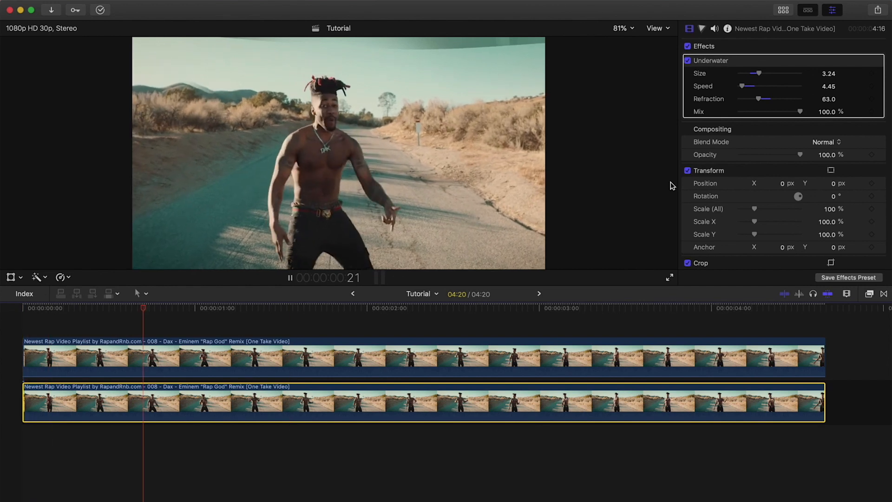
pyautogui.press('space')
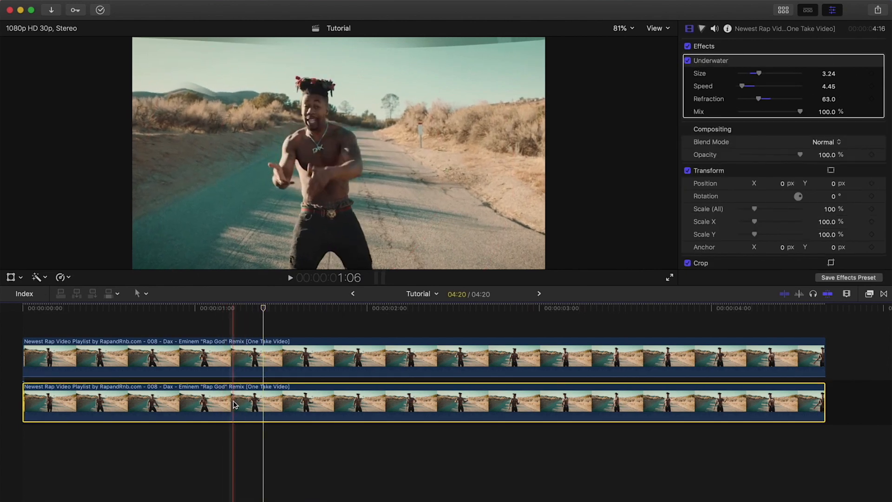
# Step: Scale the lower clip to 108% to hide the distorted frame edges, and play the result
pyautogui.scroll(-2, 767, 186)
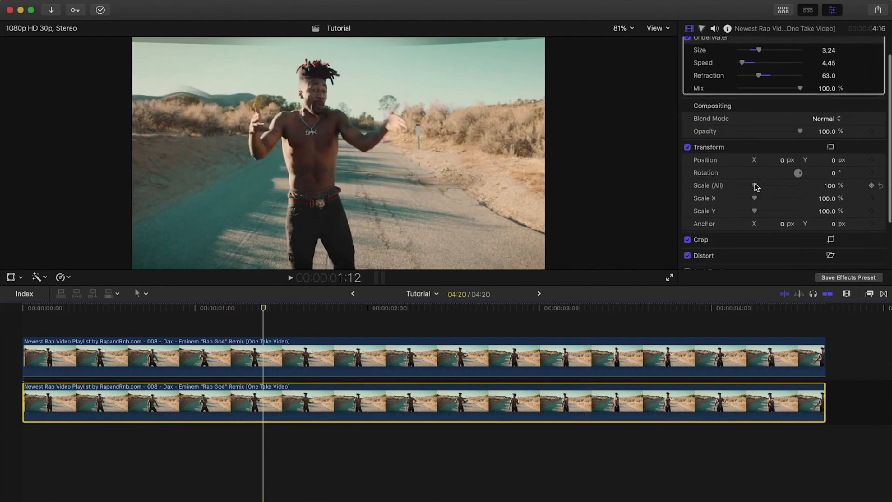
pyautogui.moveTo(755, 186); pyautogui.dragTo(757, 186)
pyautogui.press('space')
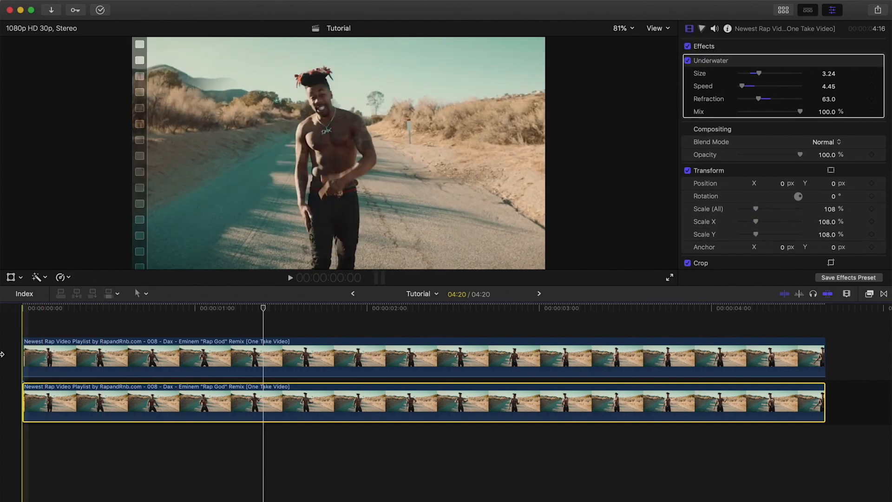
pyautogui.press('space')
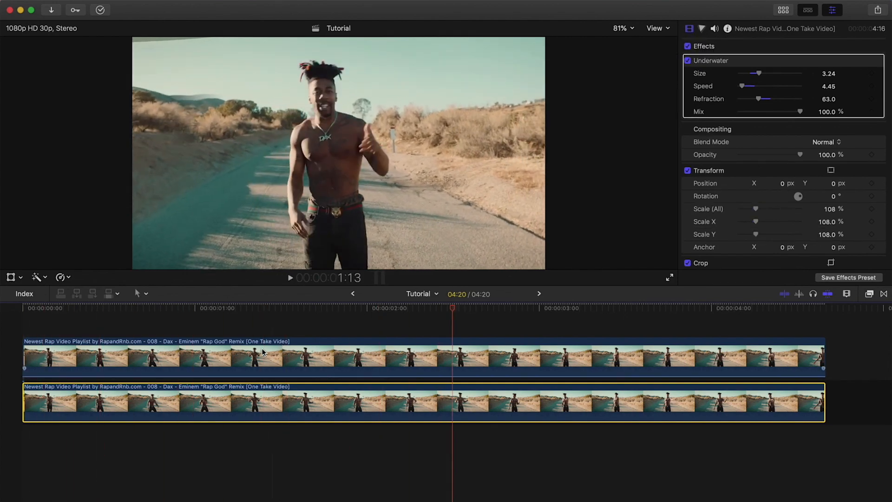
# Step: Play the dax3 example with its scale-keyframed upper clip and return to the previous project
pyautogui.click(224, 350)
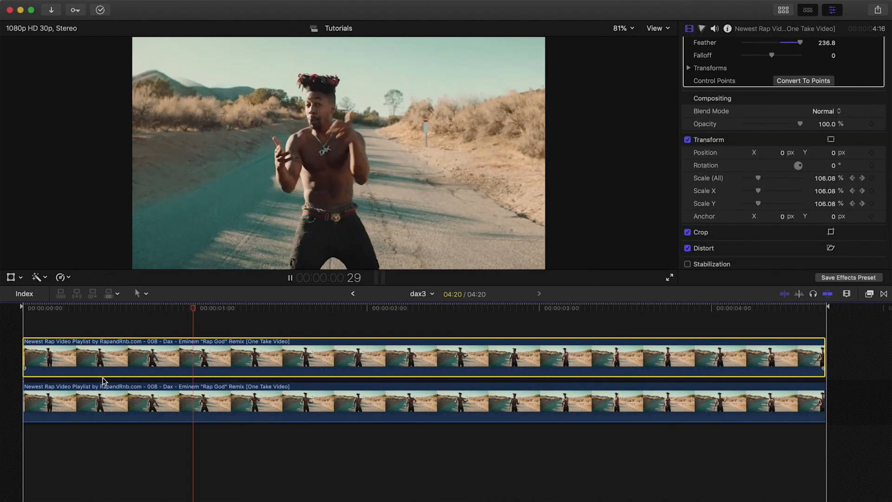
pyautogui.press('space')
pyautogui.click(353, 294)
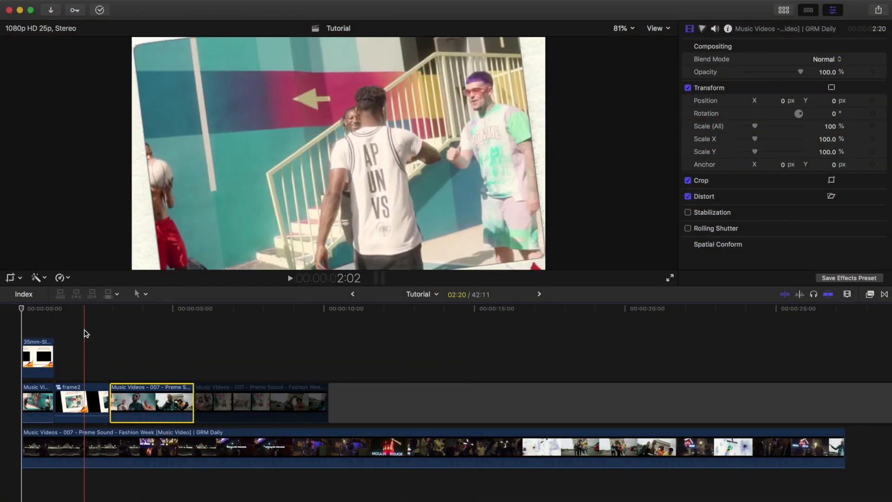
# Step: Select the 35mm-Slide clip and examine the keyed slide frame over the footage at frame 14
pyautogui.click(34, 361)
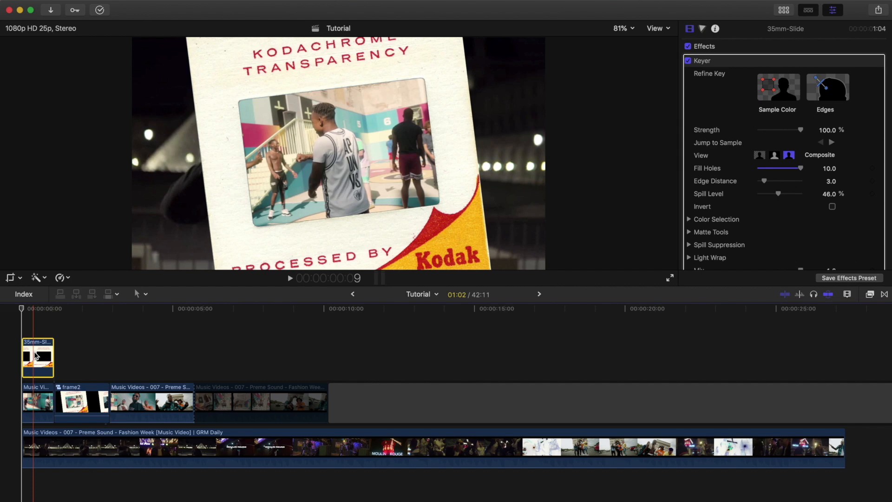
pyautogui.click(37, 309)
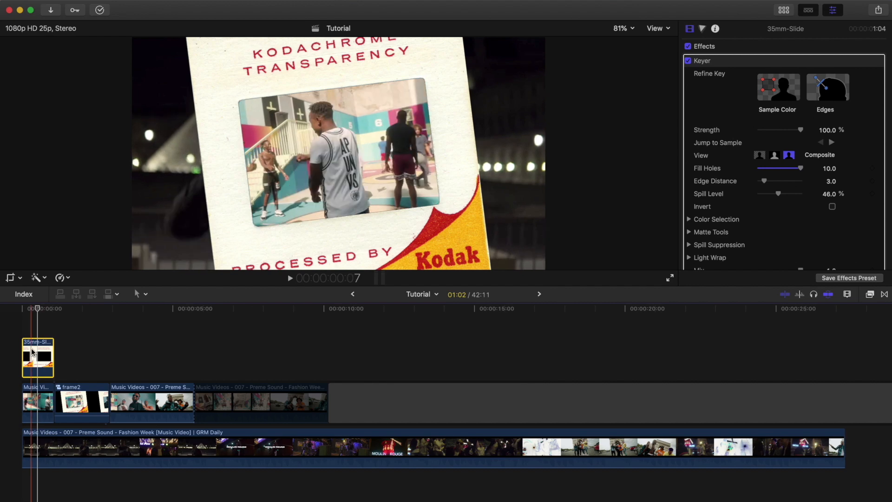
pyautogui.click(39, 309)
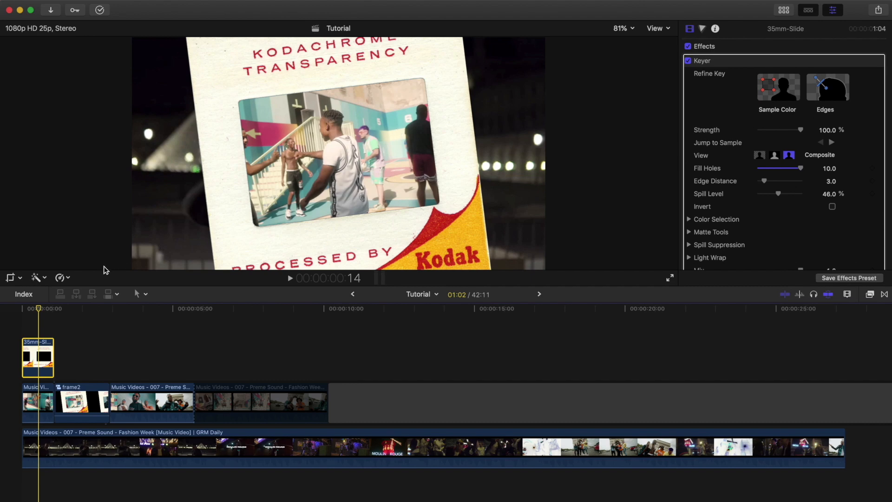
# Step: Look through the full music video and inspect the two upper clips and the night footage beneath, toggling the first clip's visibility
pyautogui.click(41, 309)
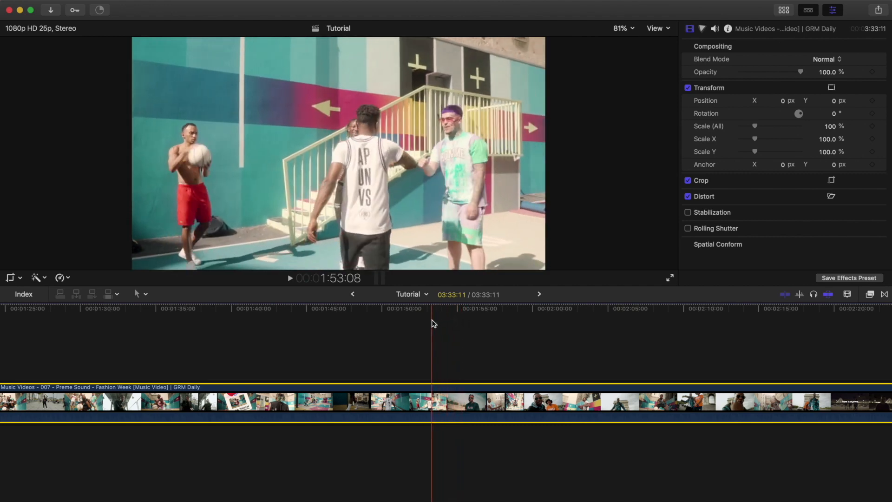
pyautogui.hscroll(3, 432, 323)
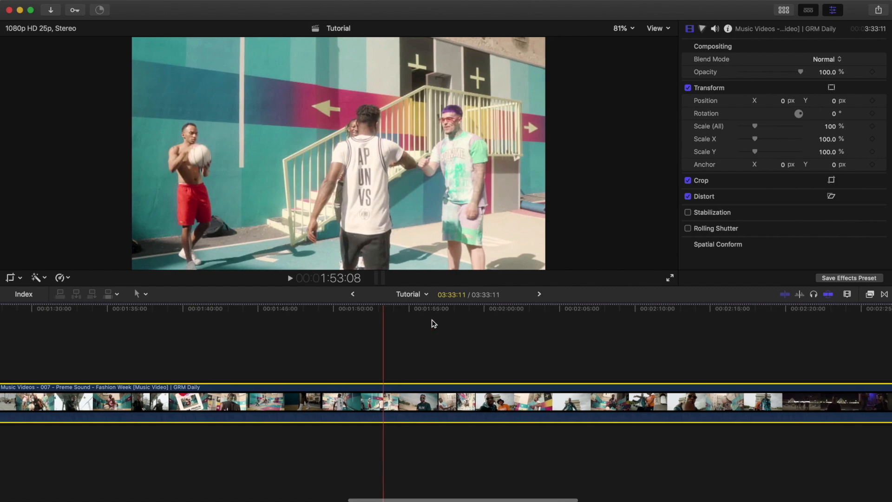
pyautogui.hscroll(5, 353, 345)
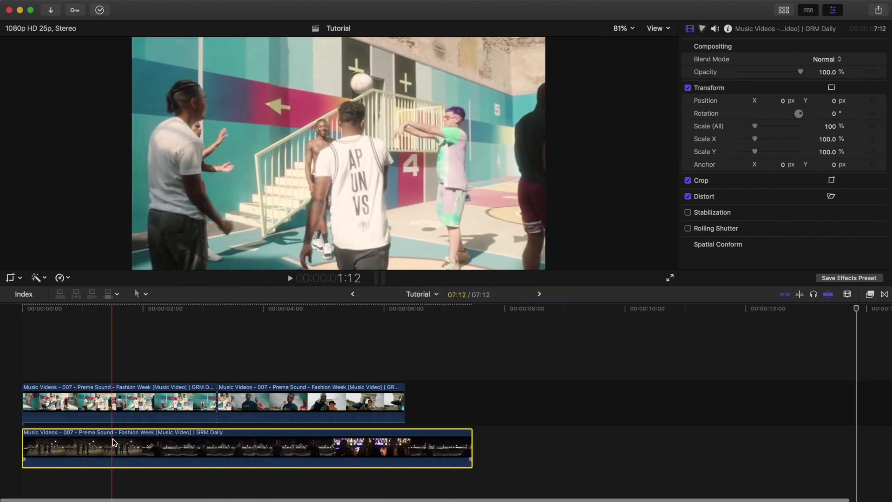
pyautogui.moveTo(178, 441); pyautogui.dragTo(136, 439)
pyautogui.click(162, 389)
pyautogui.click(258, 389)
pyautogui.click(107, 388)
pyautogui.press('v')
pyautogui.press('v')
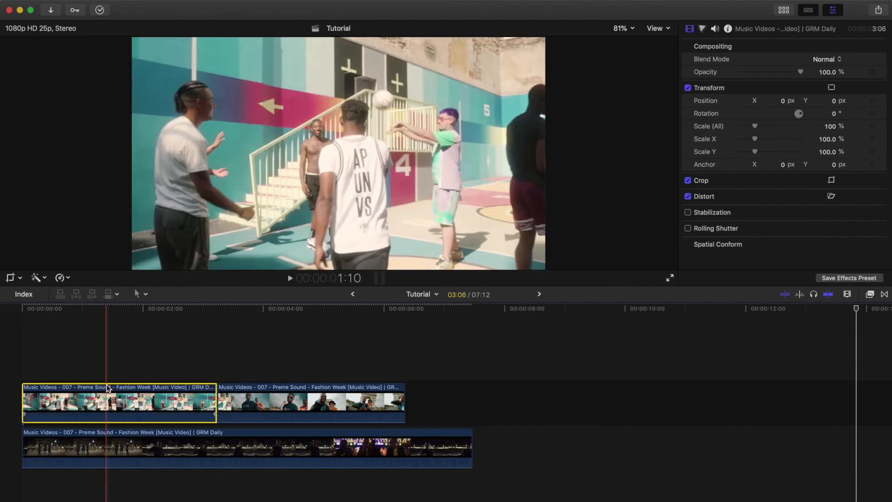
pyautogui.click(260, 402)
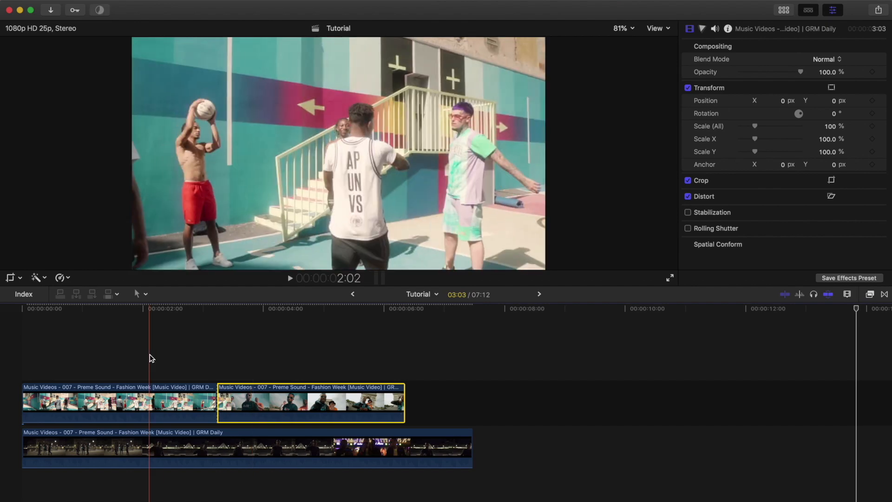
# Step: Add the 35mm-Slide image from the Tutorials event above the first basketball clip, aligned to the start of the timeline
pyautogui.click(78, 309)
pyautogui.moveTo(93, 309); pyautogui.dragTo(8, 316)
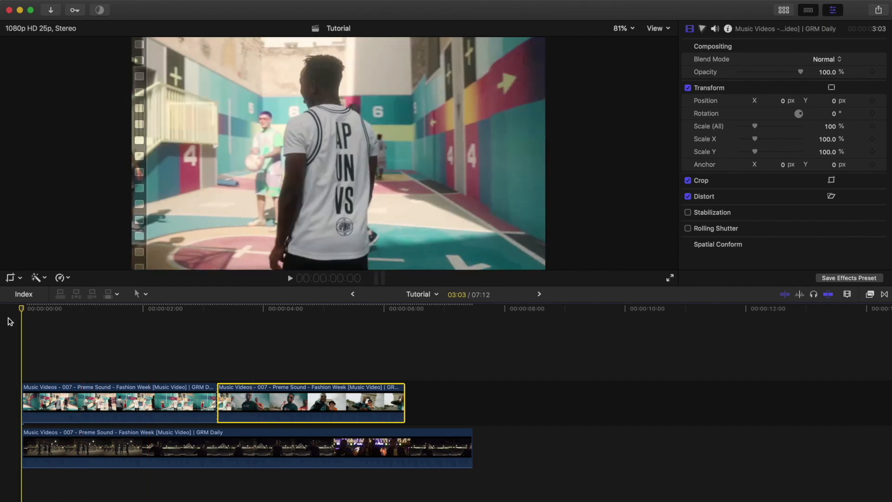
pyautogui.click(61, 406)
pyautogui.click(784, 10)
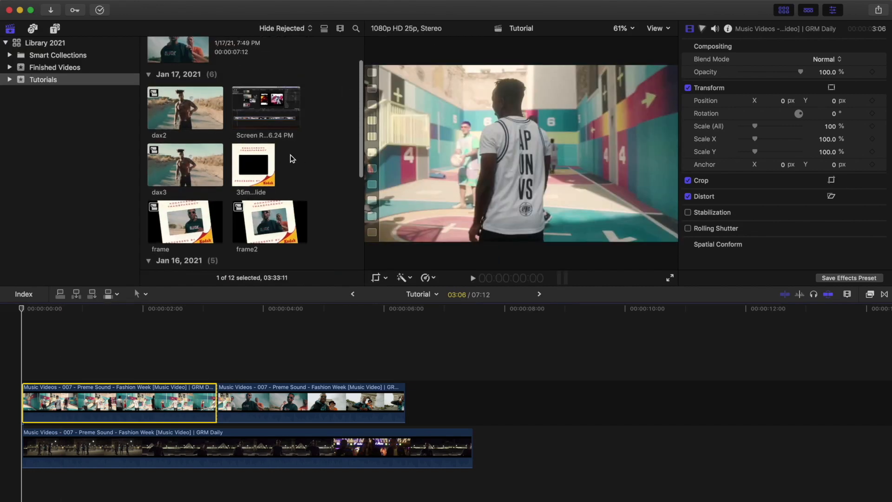
pyautogui.click(254, 158)
pyautogui.moveTo(255, 159); pyautogui.dragTo(31, 353)
pyautogui.press('ctrl+super+1')
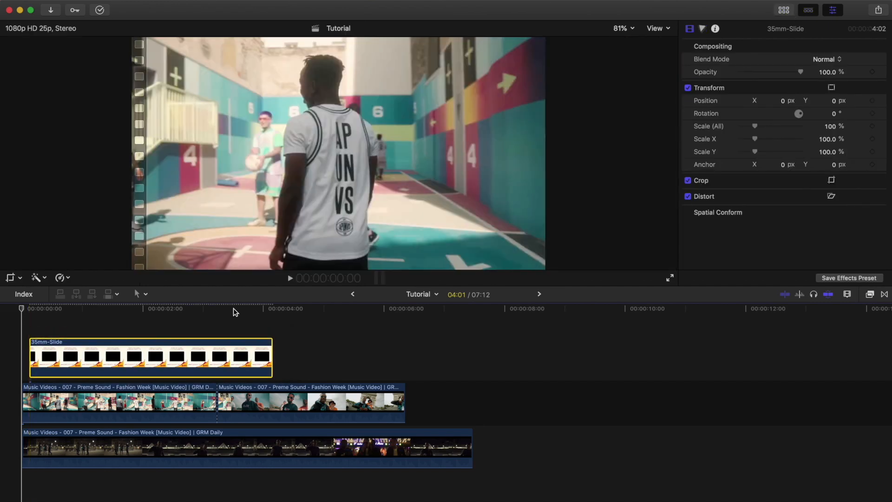
pyautogui.moveTo(107, 349); pyautogui.dragTo(101, 349)
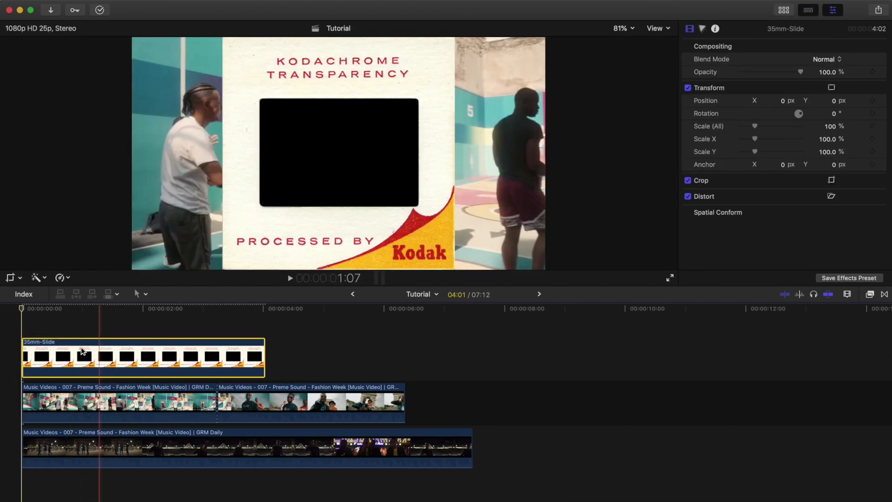
# Step: Apply the Keyer effect to the 35mm-Slide clip and sample the black center of the slide as the key color
pyautogui.click(870, 295)
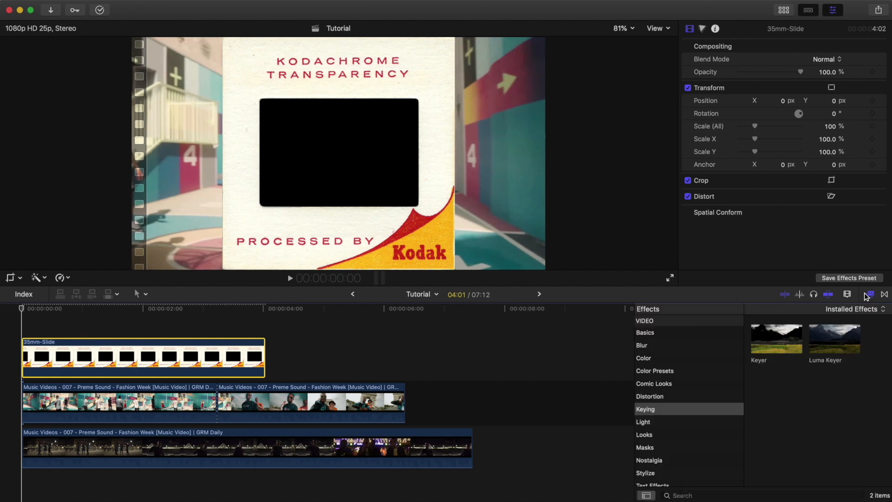
pyautogui.moveTo(776, 339); pyautogui.dragTo(228, 360)
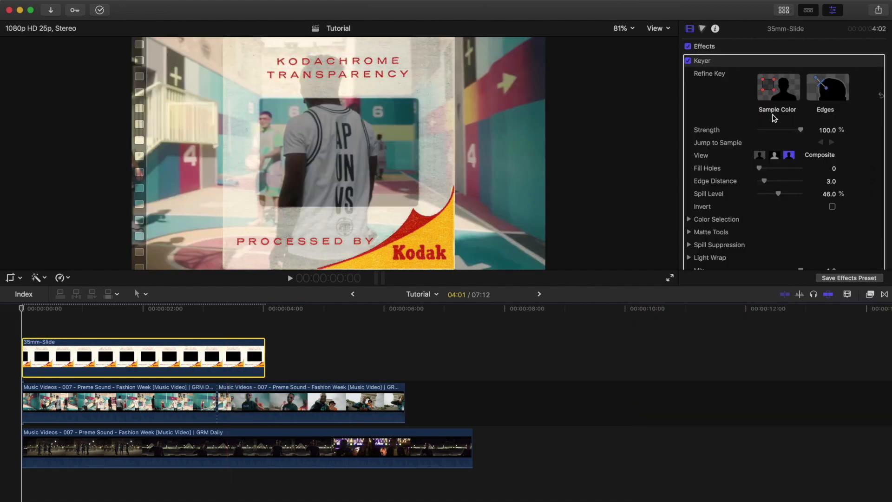
pyautogui.moveTo(328, 144); pyautogui.dragTo(352, 160)
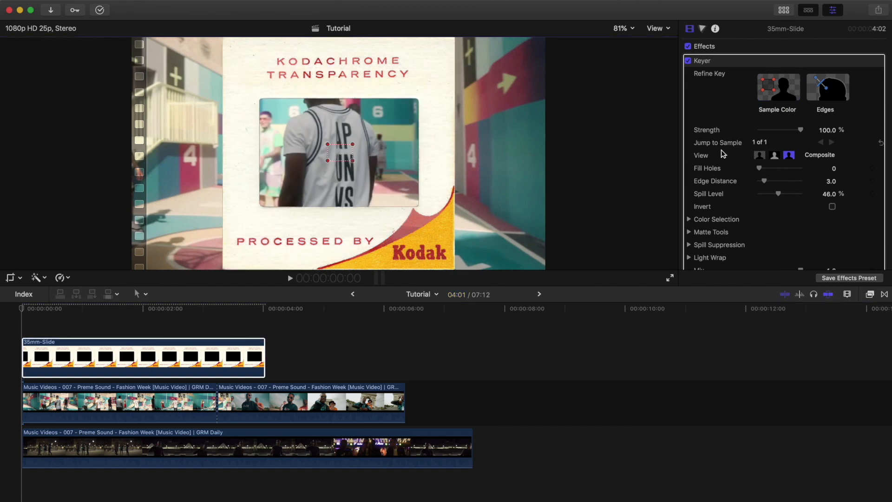
# Step: Set the Keyer's Fill Holes to 10 and scrub through the opening to check the keyed slide over the footage
pyautogui.scroll(-5, 717, 141)
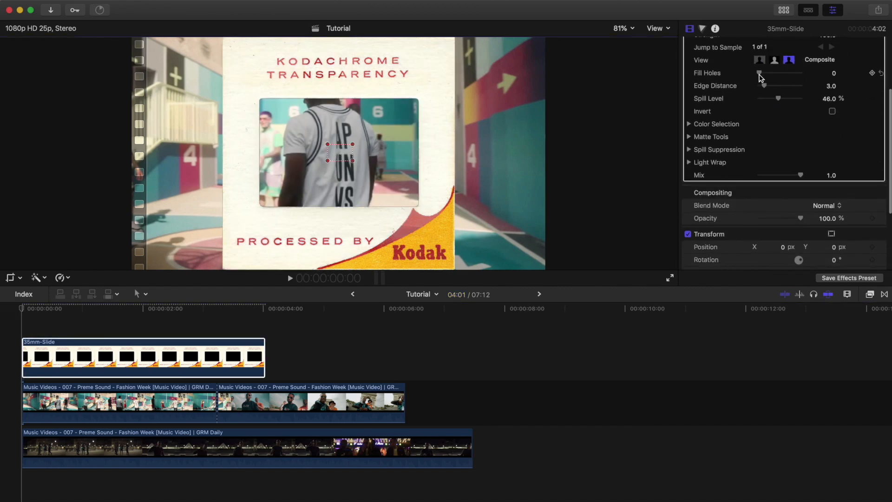
pyautogui.moveTo(760, 73); pyautogui.dragTo(869, 81)
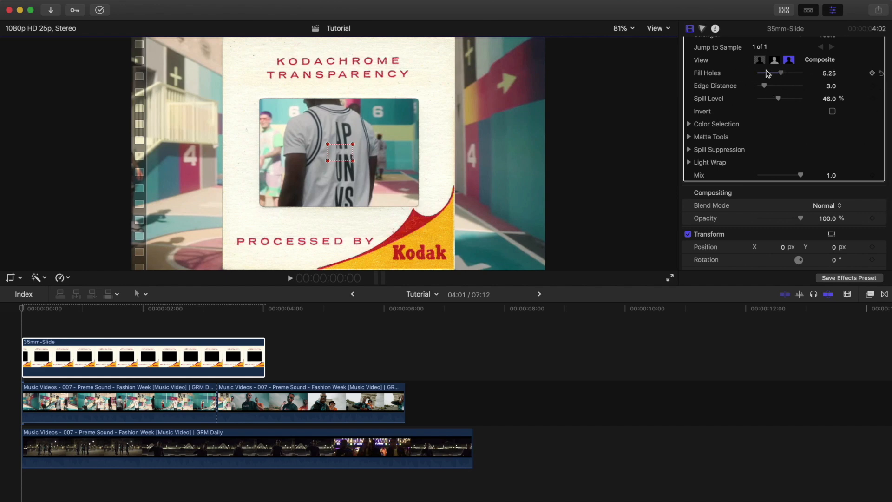
pyautogui.moveTo(778, 73); pyautogui.dragTo(739, 74)
pyautogui.hotkey('ctrl', 'z')
pyautogui.moveTo(168, 309); pyautogui.dragTo(52, 309)
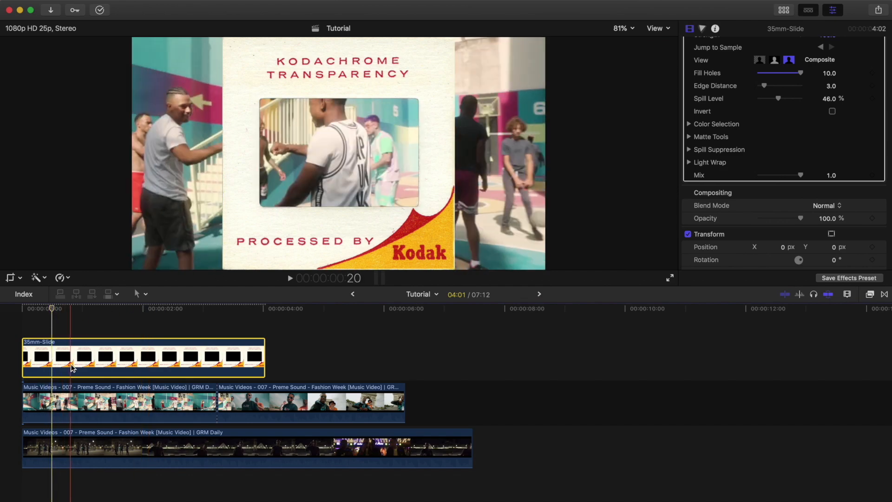
pyautogui.press('v')
# Step: Scale the 35mm-Slide clip to 117% and rotate it 6.7°
pyautogui.scroll(3, 786, 128)
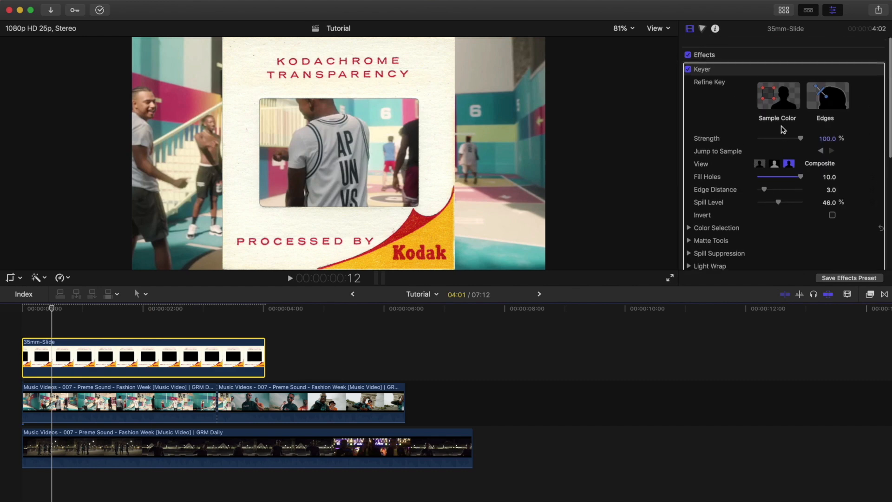
pyautogui.scroll(-6, 781, 139)
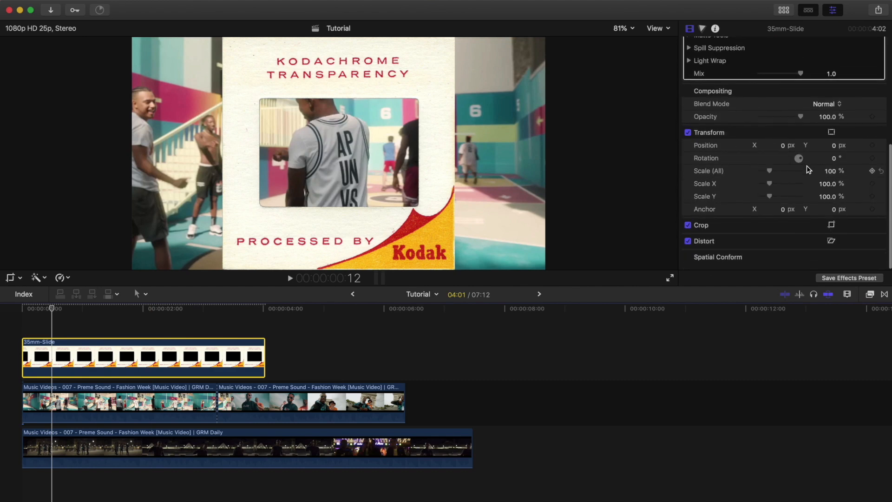
pyautogui.moveTo(832, 174); pyautogui.dragTo(839, 160)
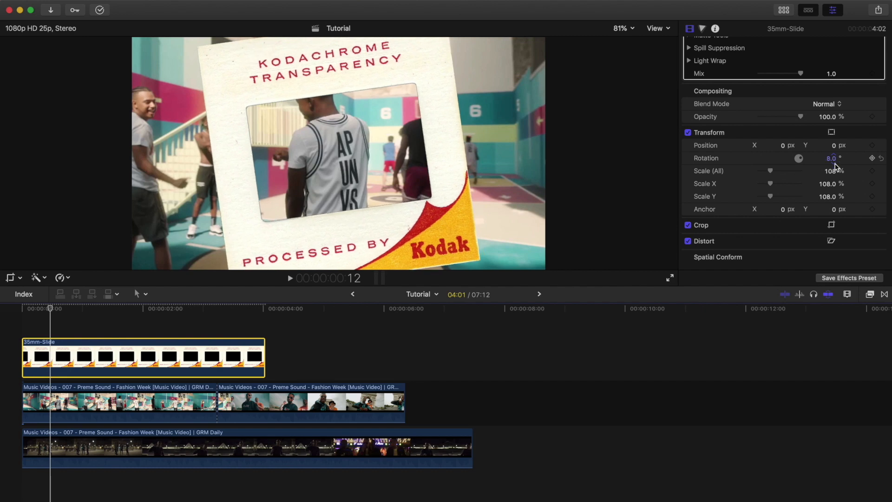
pyautogui.moveTo(834, 175); pyautogui.dragTo(831, 165)
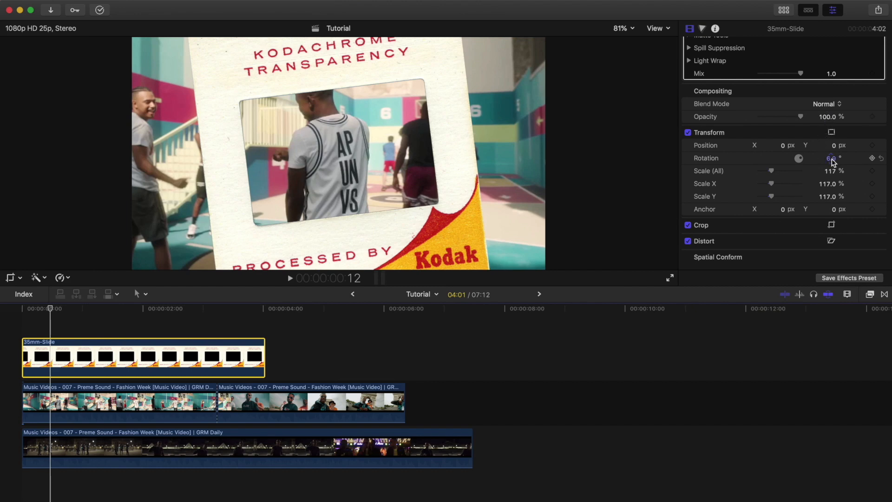
pyautogui.moveTo(830, 159); pyautogui.dragTo(832, 158)
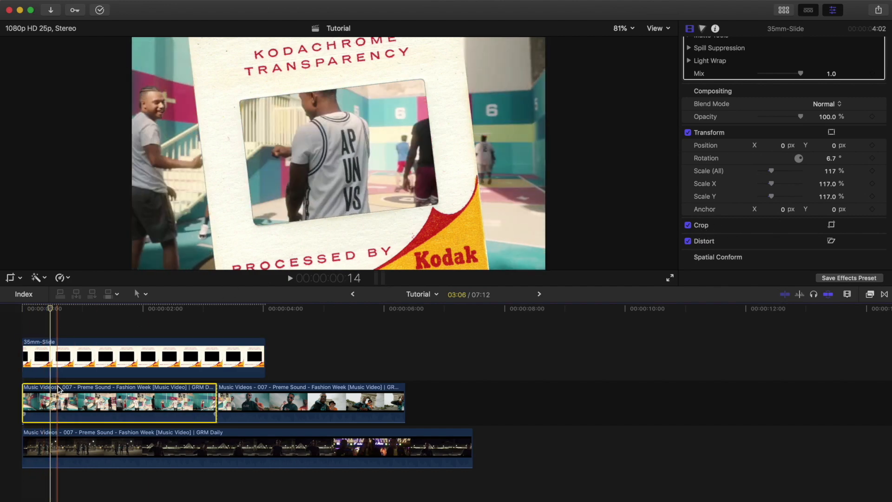
# Step: Trim the end of the 35mm-Slide clip to match the end of the first basketball clip
pyautogui.click(119, 396)
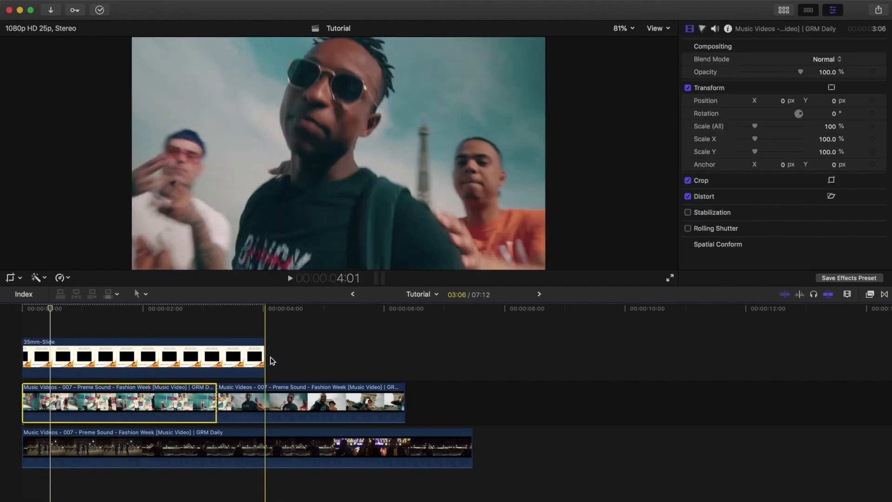
pyautogui.click(200, 352)
pyautogui.moveTo(264, 353); pyautogui.dragTo(218, 353)
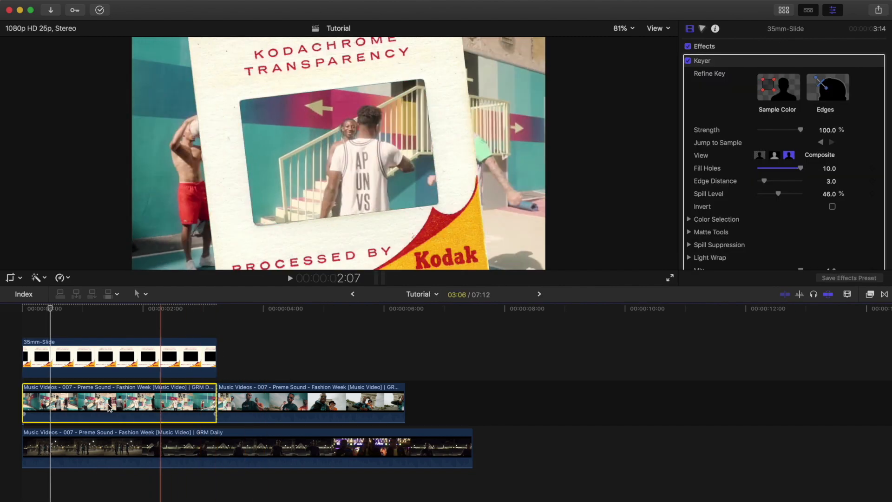
pyautogui.click(102, 407)
pyautogui.click(238, 403)
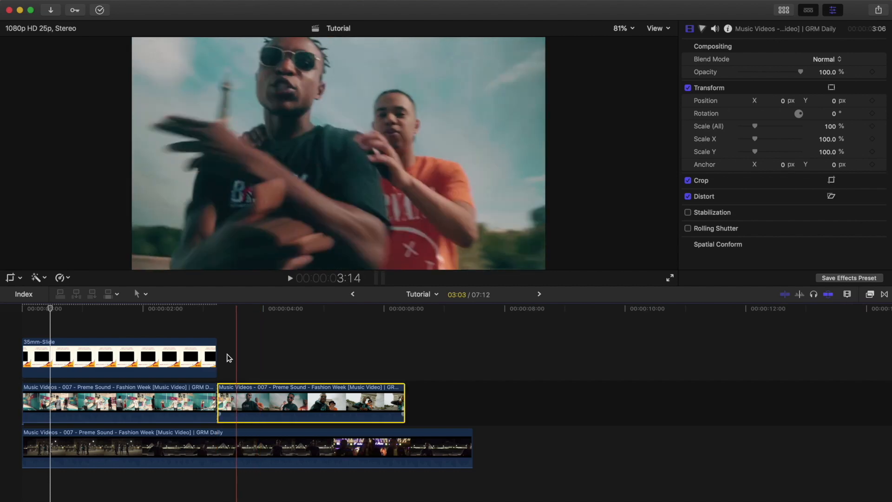
# Step: Scale the first basketball clip down to 61% and rotate it to 8° to fit inside the slide window
pyautogui.click(71, 401)
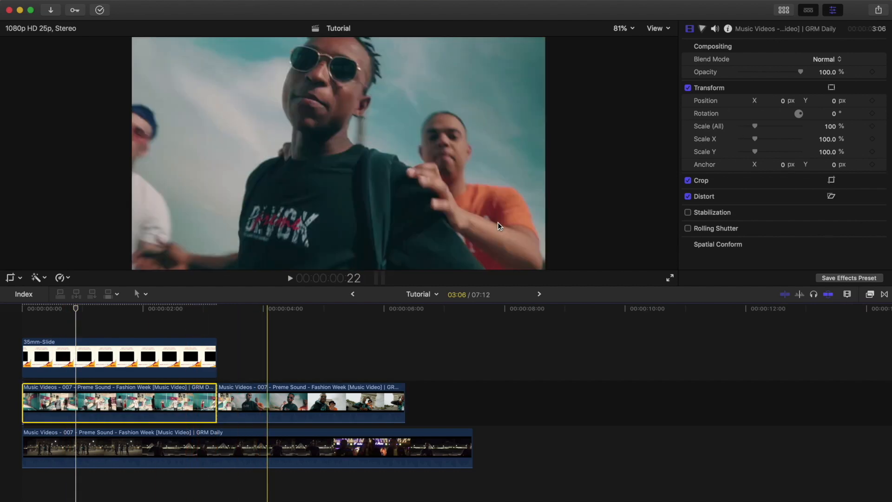
pyautogui.moveTo(755, 129); pyautogui.dragTo(750, 130)
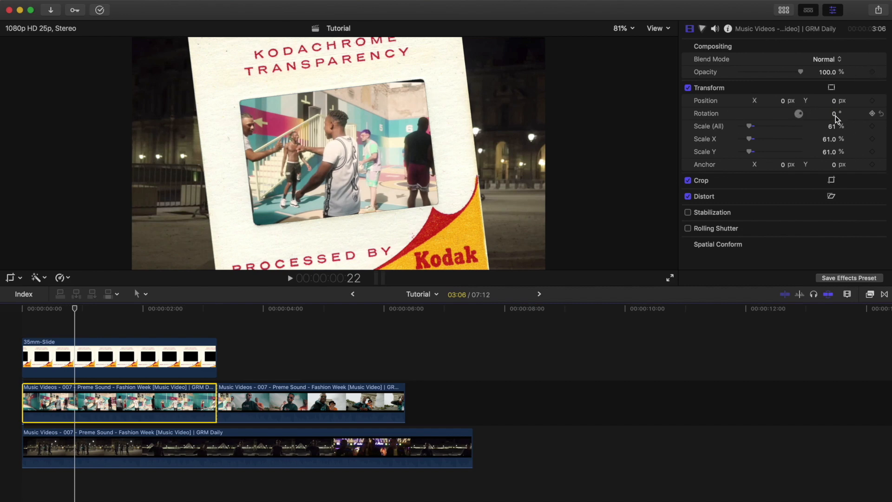
pyautogui.moveTo(834, 113); pyautogui.dragTo(834, 116)
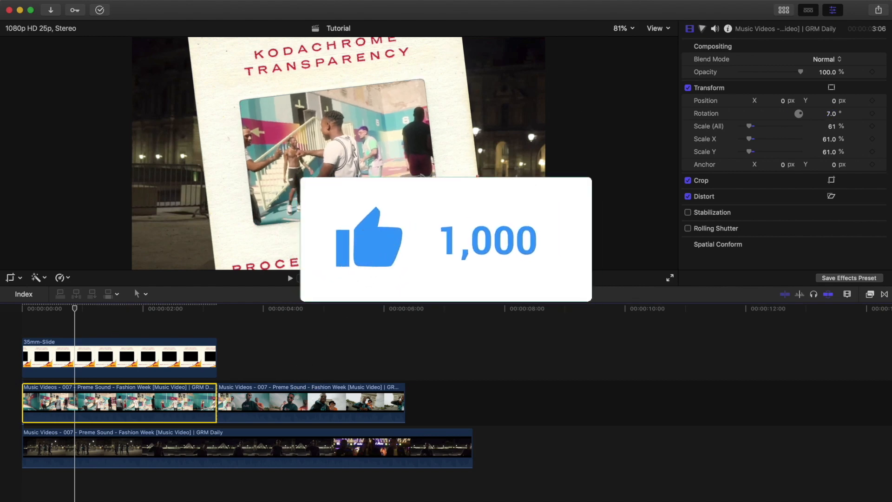
pyautogui.click(834, 116)
pyautogui.press('Return')
# Step: Check the slide's rotation, set the basketball clip's rotation to 6.8° to match it, and reduce the clip's scale to 56%
pyautogui.click(64, 401)
pyautogui.click(100, 365)
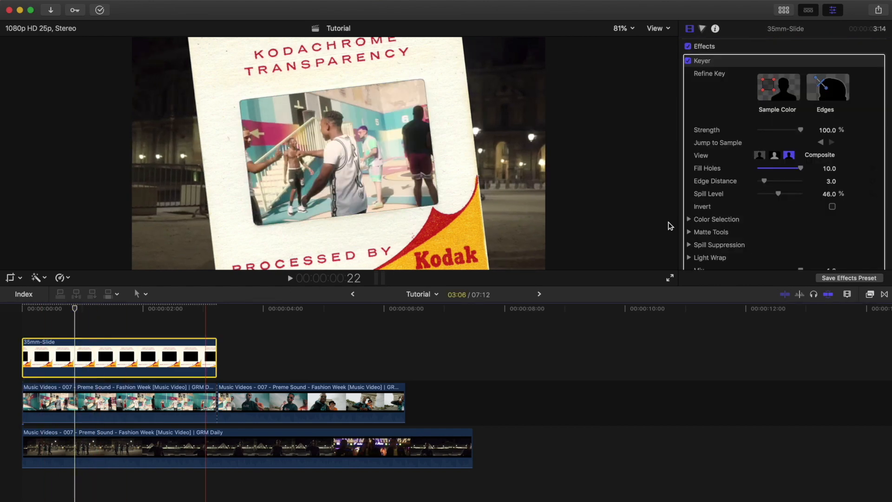
pyautogui.scroll(-10, 705, 208)
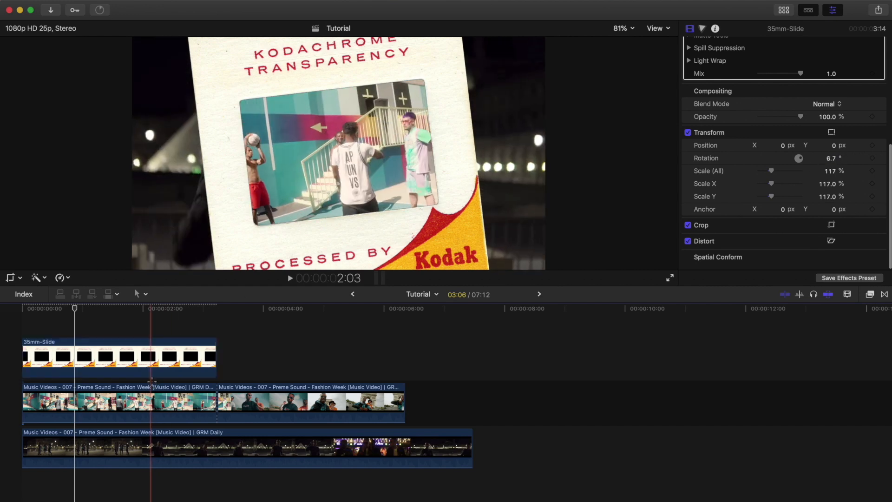
pyautogui.click(150, 398)
pyautogui.click(108, 308)
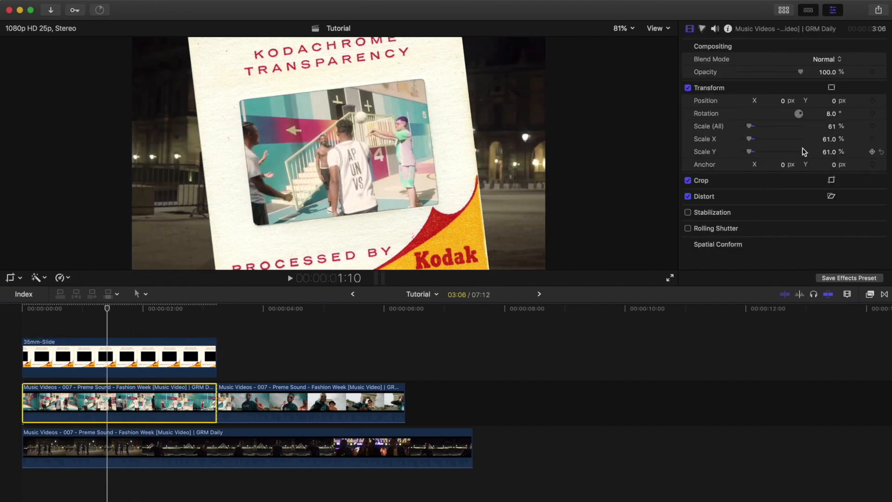
pyautogui.click(831, 114)
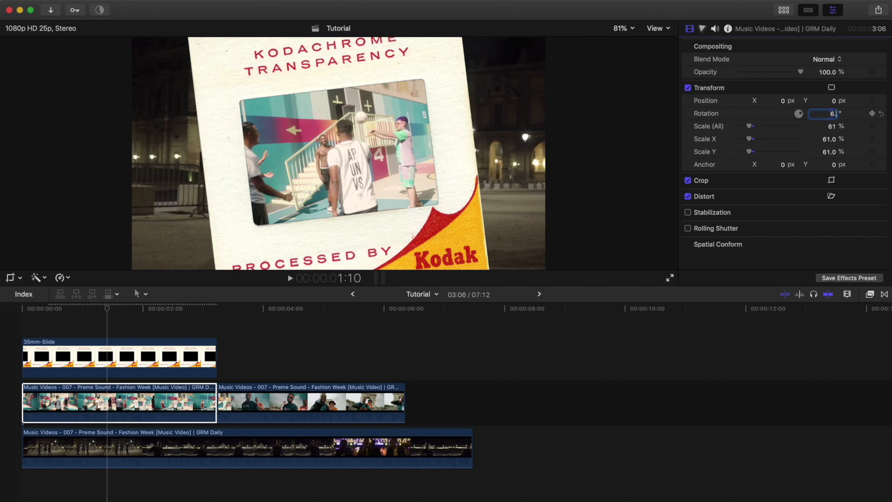
pyautogui.click(20, 310)
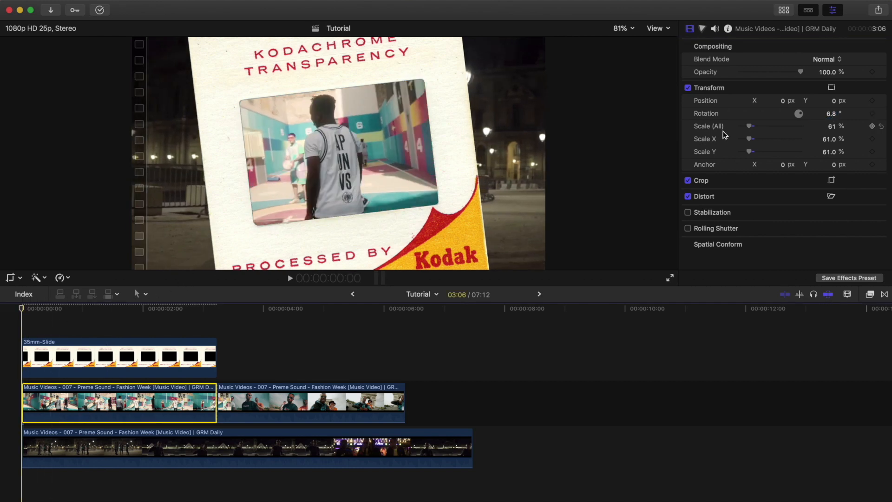
pyautogui.moveTo(757, 130); pyautogui.dragTo(752, 128)
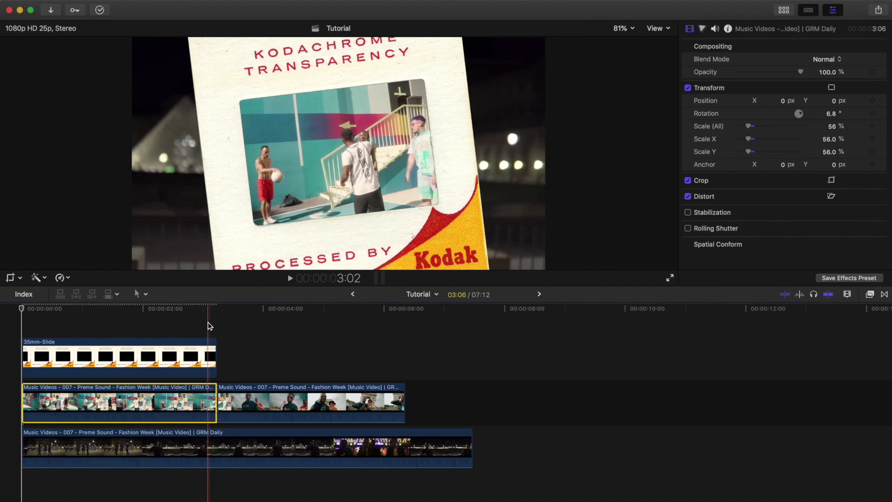
# Step: Combine the 35mm-Slide and the basketball clip beneath it into a compound clip named "kodak overlay" in the Tutorials event
pyautogui.keyDown('super'); pyautogui.click(137, 348); pyautogui.keyUp('super')
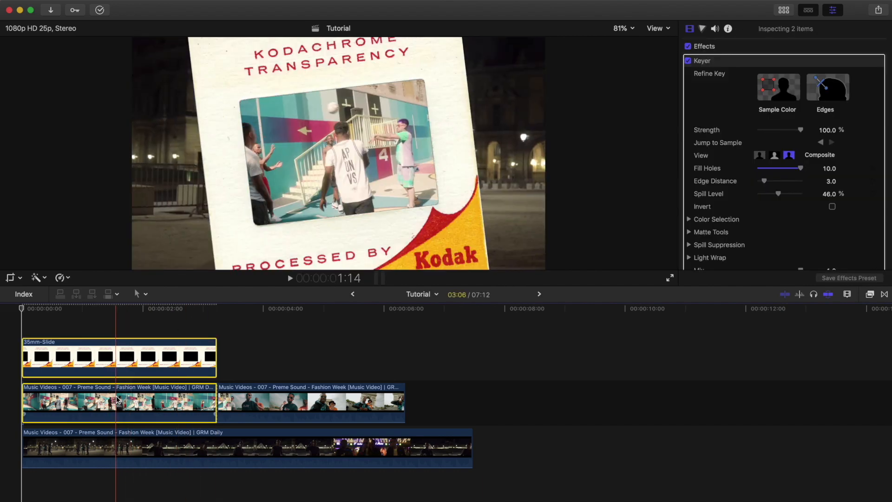
pyautogui.rightClick(117, 400)
pyautogui.click(140, 361)
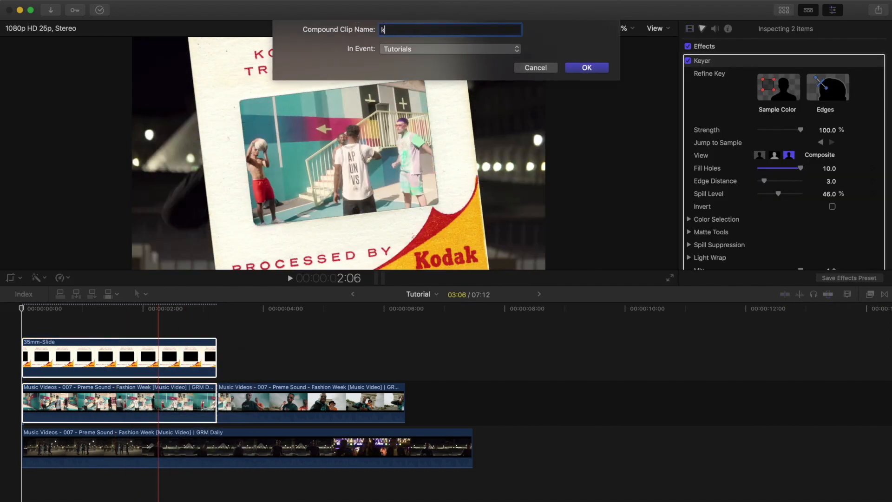
pyautogui.write('kodak overlay')
pyautogui.press('Return')
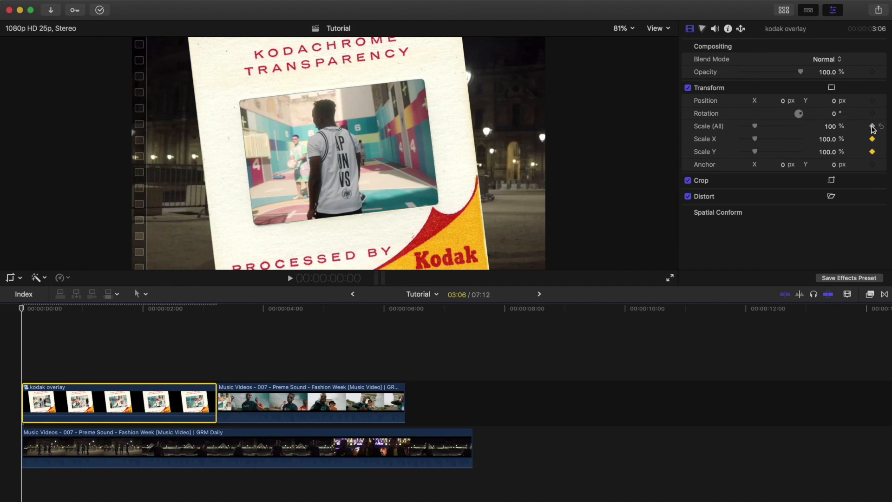
# Step: Animate the kodak overlay's scale from 100% at the clip's start to about 233% at frame 23 and play back the zoom
pyautogui.moveTo(26, 309); pyautogui.dragTo(12, 323)
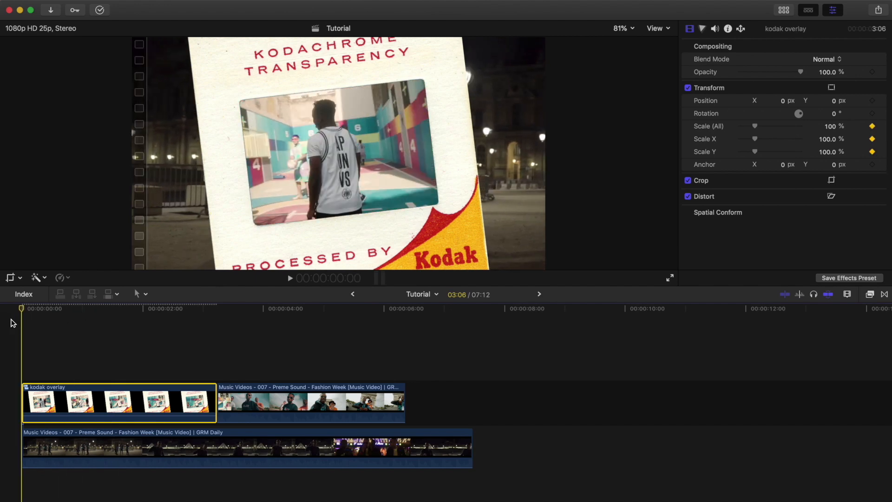
pyautogui.press('space')
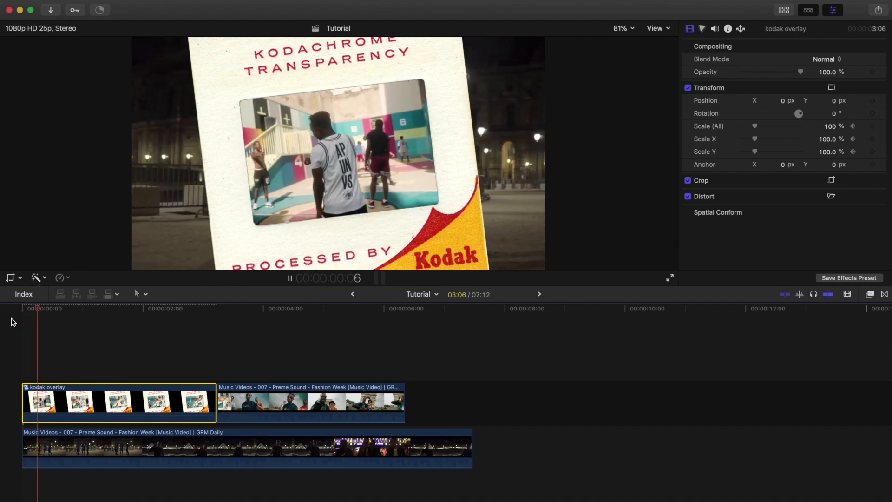
pyautogui.press('space')
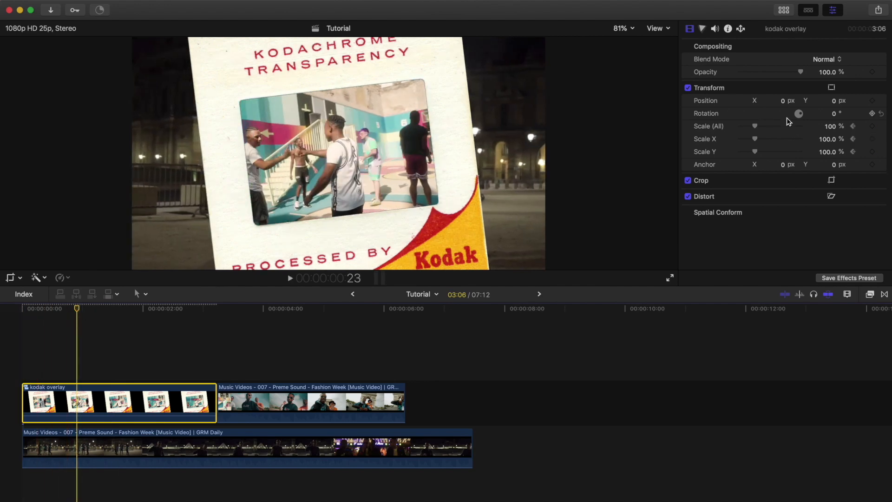
pyautogui.moveTo(756, 127); pyautogui.dragTo(775, 126)
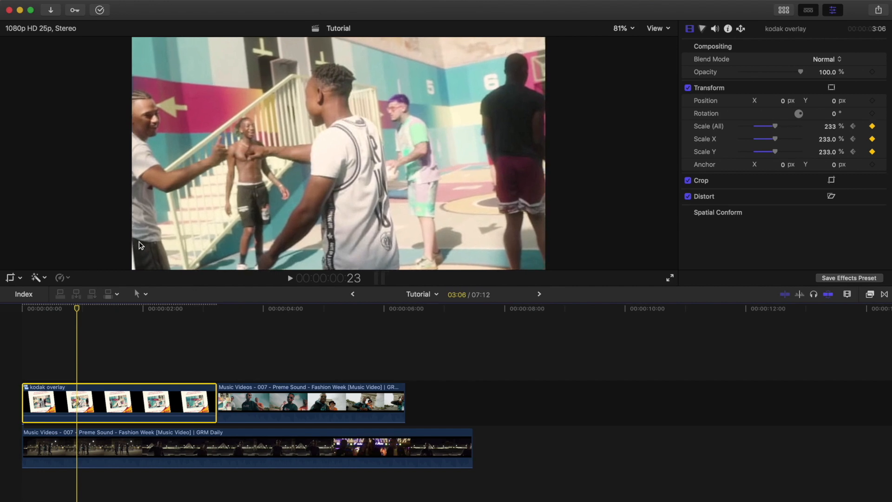
pyautogui.moveTo(776, 126); pyautogui.dragTo(777, 127)
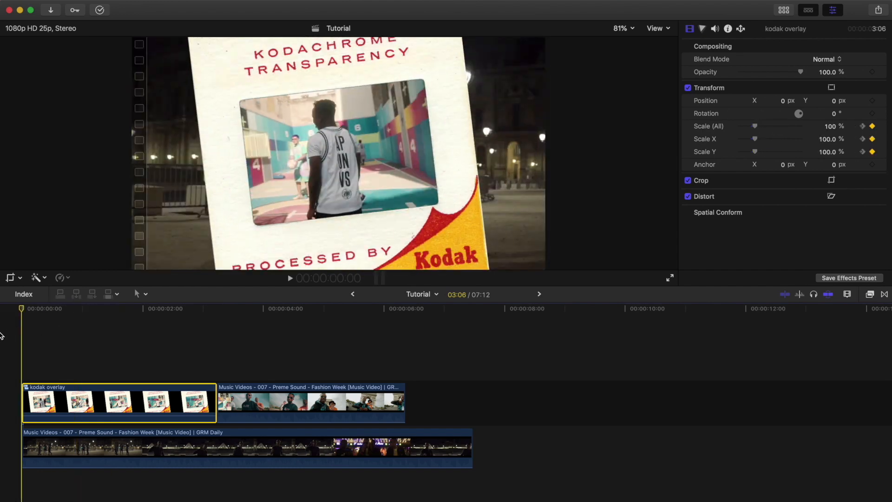
pyautogui.press('space')
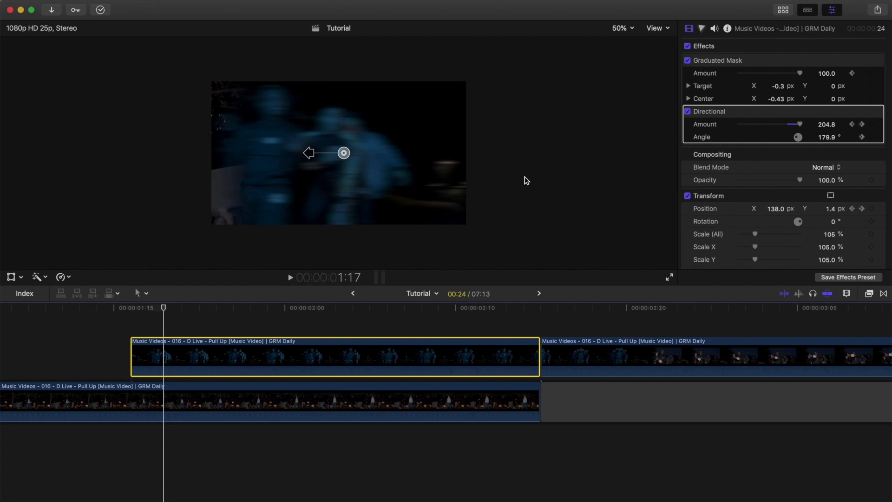
# Step: Fit the picture to the viewer and replay the finished blurred sideways transition between the night scene and the blue-lit clip
pyautogui.hscroll(-5, 230, 333)
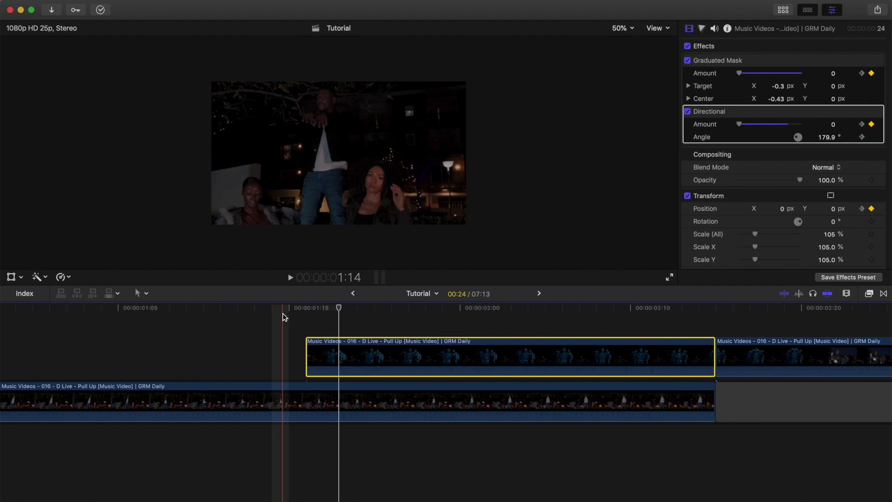
pyautogui.press('space')
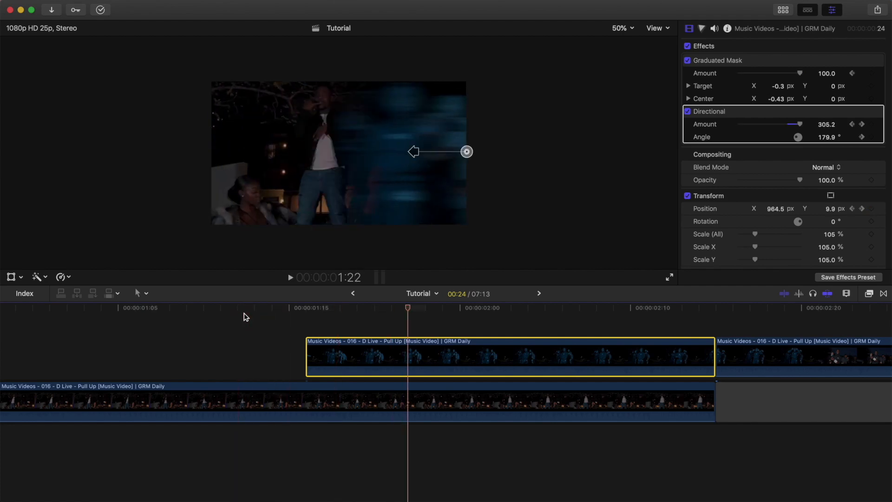
pyautogui.click(623, 28)
pyautogui.click(626, 41)
pyautogui.hscroll(3, 267, 351)
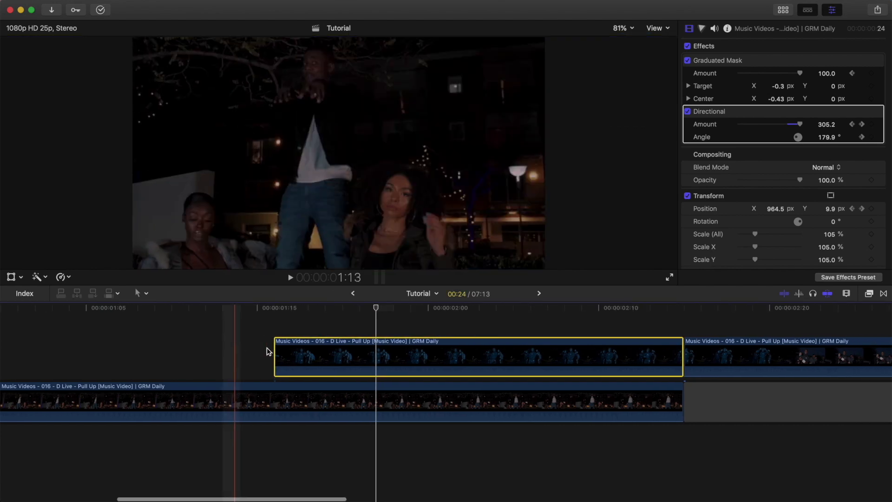
pyautogui.hscroll(3, 227, 352)
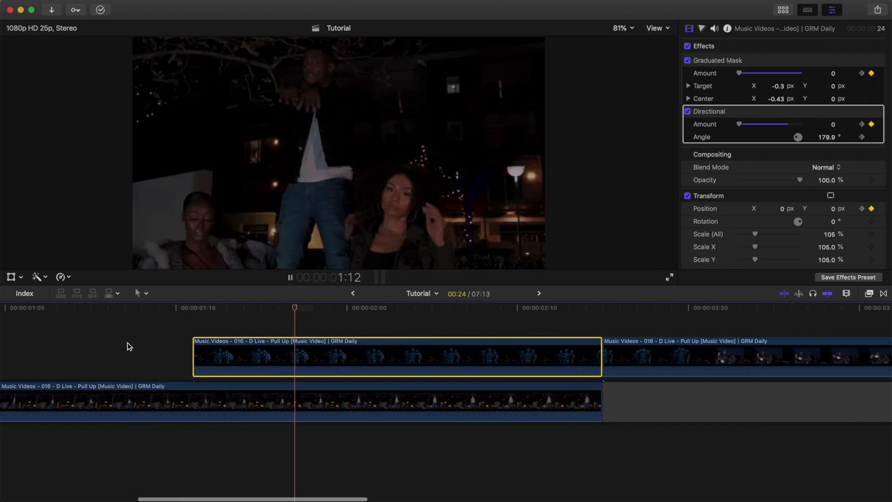
pyautogui.press('space')
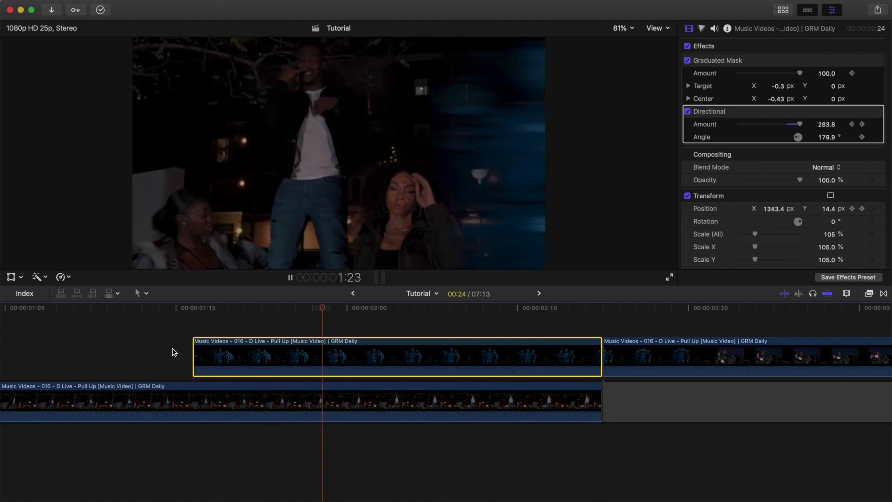
pyautogui.press('space')
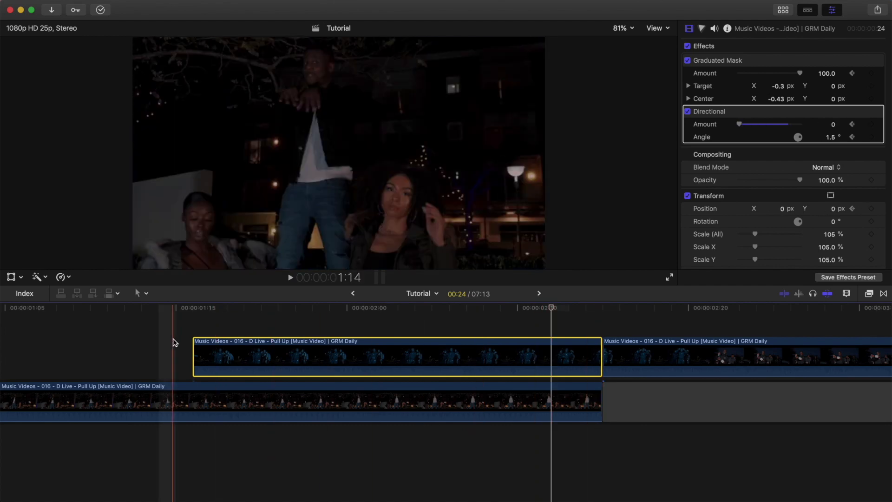
pyautogui.press('space')
pyautogui.press('space')
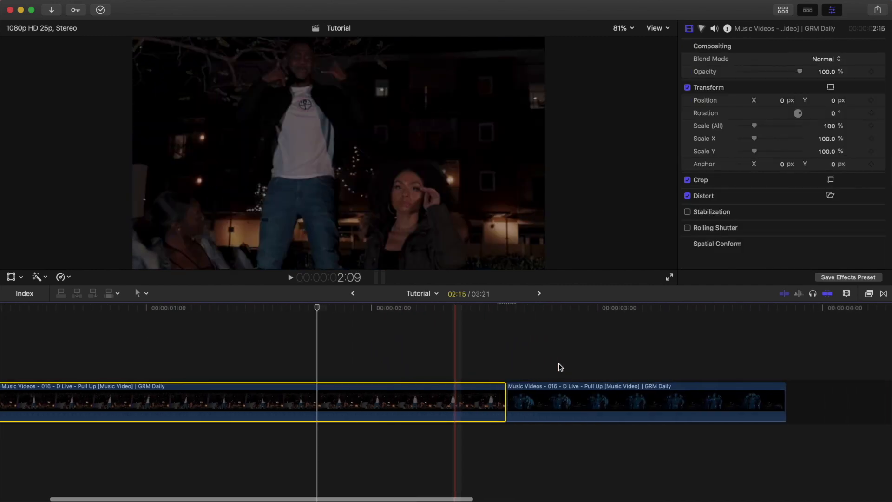
# Step: Move the blue-lit clip above the end of the night clip so they overlap, and extend its end to a 1:23 duration
pyautogui.moveTo(558, 369); pyautogui.dragTo(405, 352)
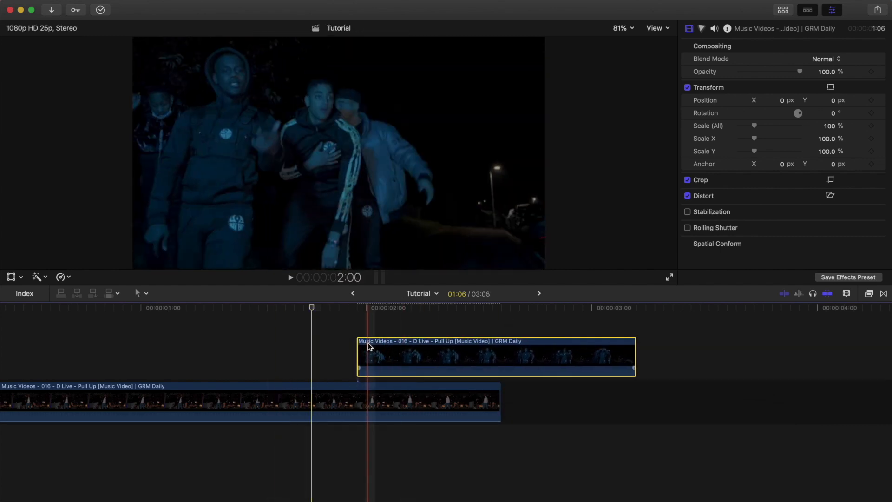
pyautogui.moveTo(466, 342); pyautogui.dragTo(447, 342)
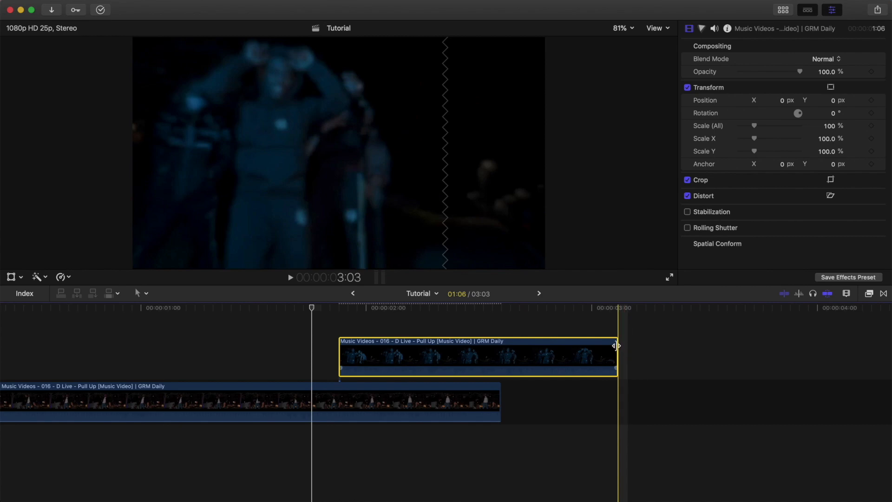
pyautogui.moveTo(617, 344); pyautogui.dragTo(769, 347)
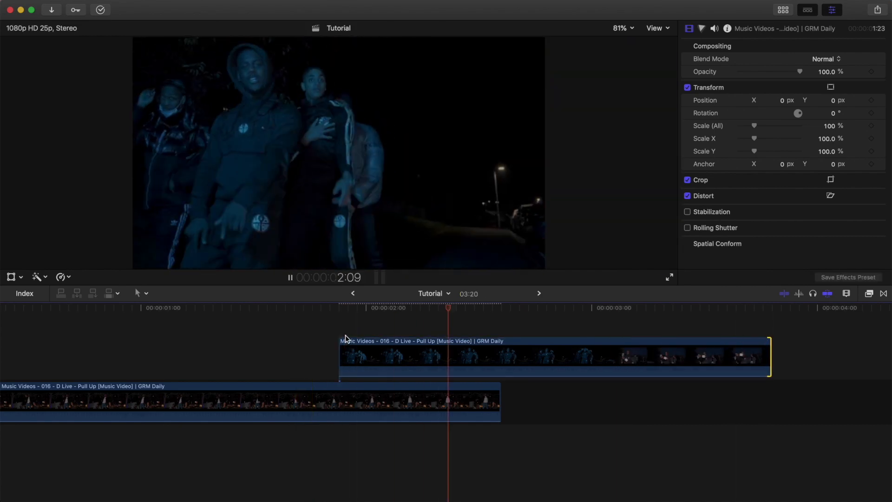
# Step: Shift the blue-lit clip earlier over the night clip so it starts at about 1:21, and play back the overlap
pyautogui.click(492, 309)
pyautogui.moveTo(506, 343); pyautogui.dragTo(472, 345)
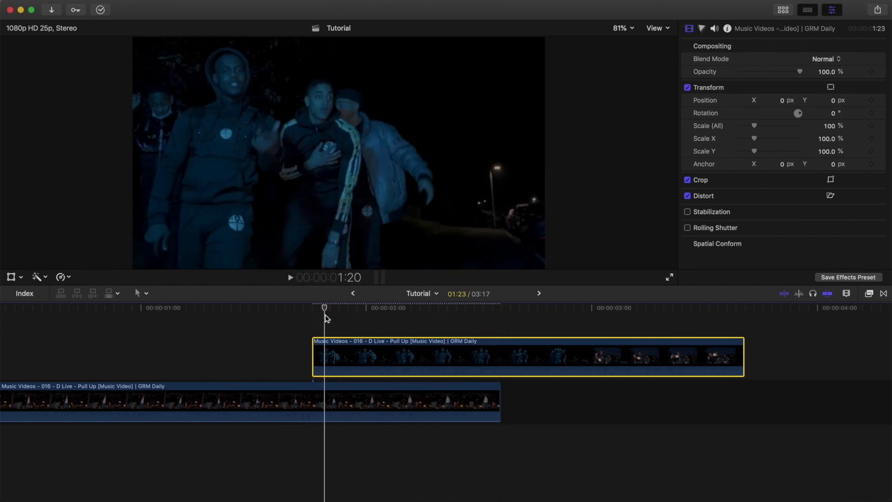
pyautogui.moveTo(363, 342); pyautogui.dragTo(380, 343)
pyautogui.press('space')
pyautogui.press('space')
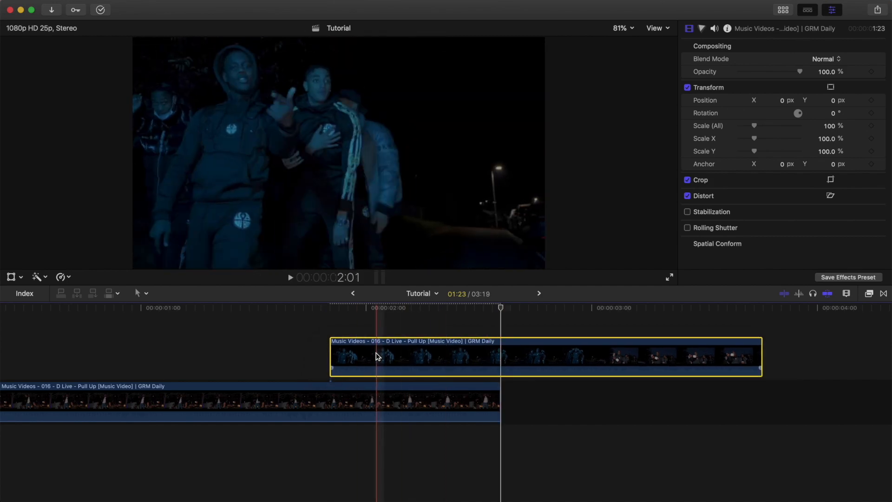
# Step: Set the blue-lit clip's overall scale to 105%
pyautogui.hscroll(-4, 377, 357)
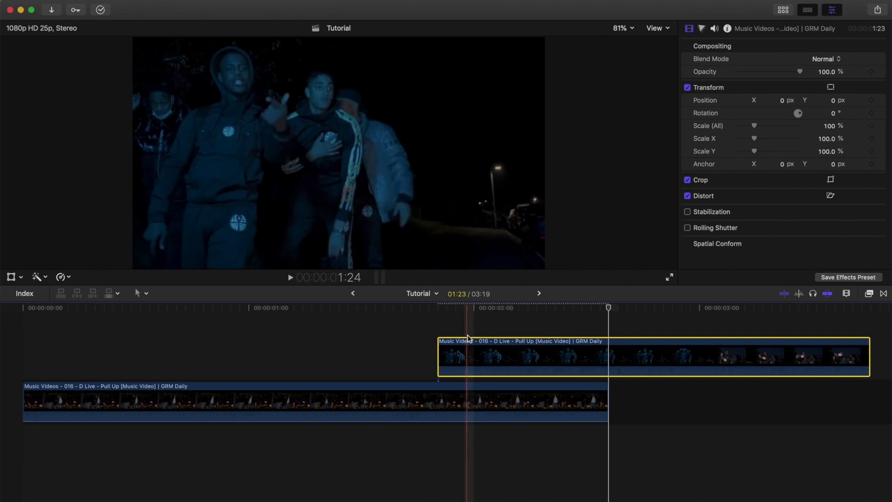
pyautogui.click(477, 308)
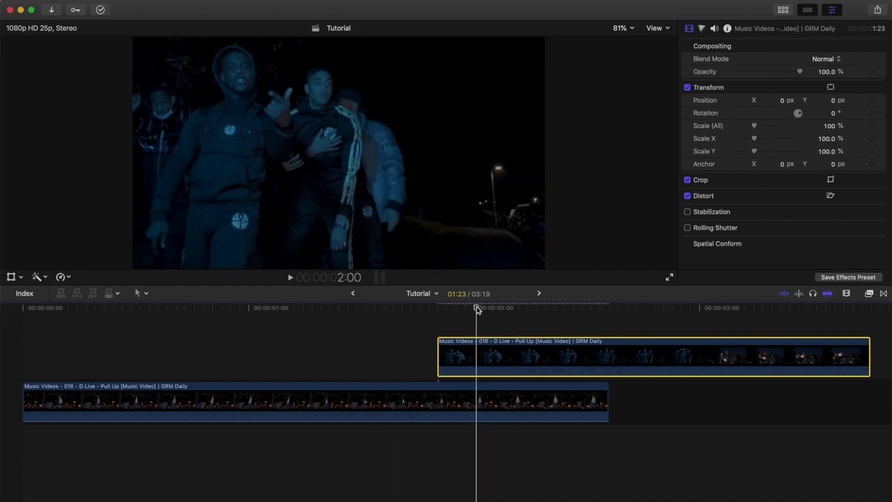
pyautogui.moveTo(476, 307); pyautogui.dragTo(472, 308)
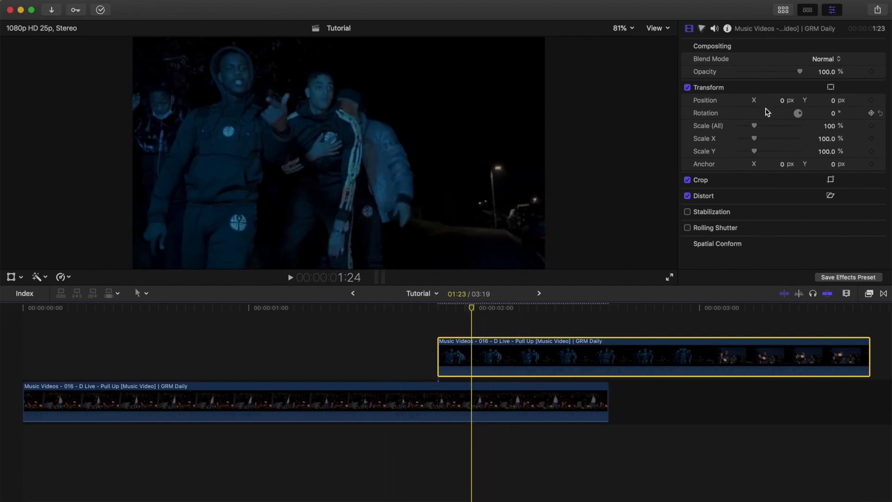
pyautogui.click(827, 126)
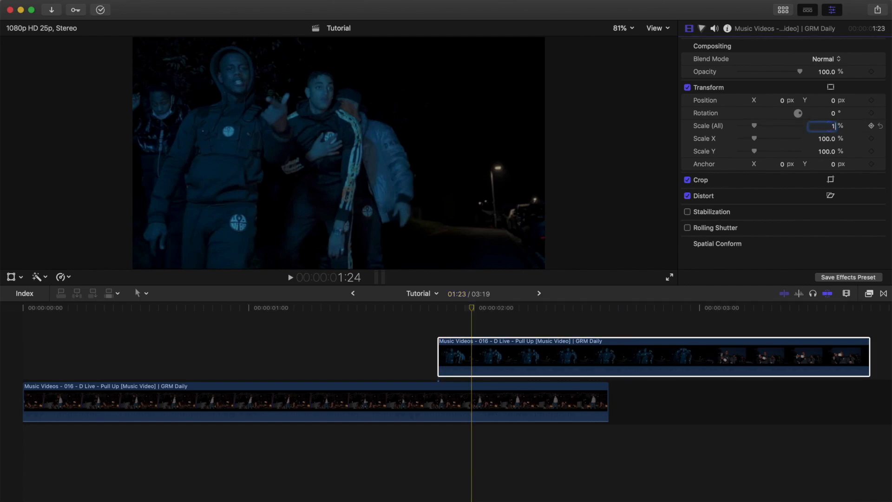
pyautogui.write('105')
pyautogui.press('Return')
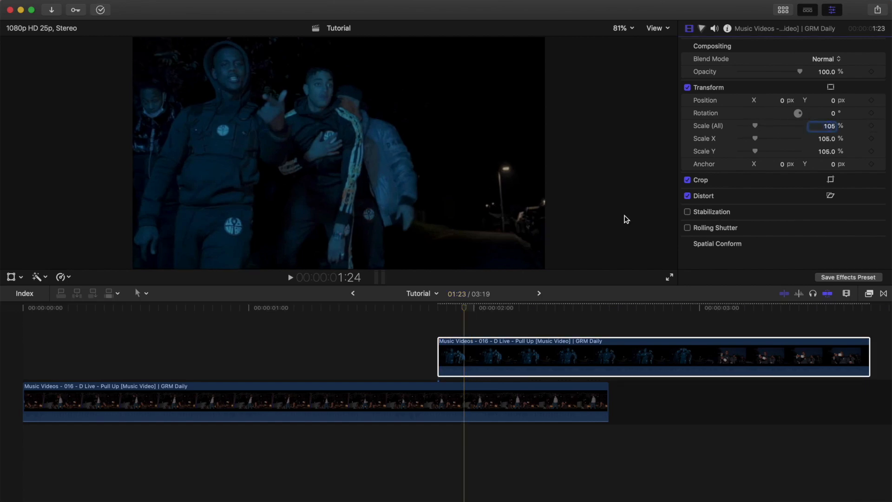
pyautogui.click(468, 340)
# Step: Keyframe the blue-lit clip's scale and position at its start, and keyframe its position X to 1981 px at 2:04
pyautogui.hscroll(3, 468, 340)
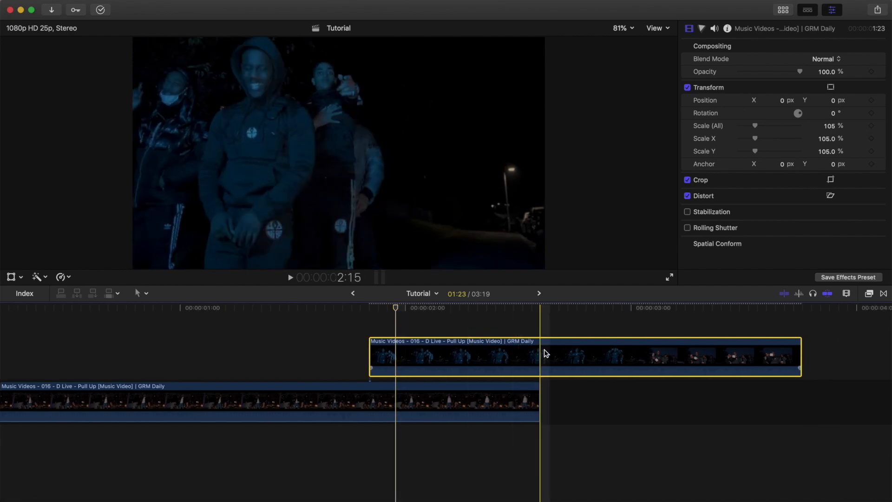
pyautogui.moveTo(396, 308); pyautogui.dragTo(369, 309)
pyautogui.click(871, 126)
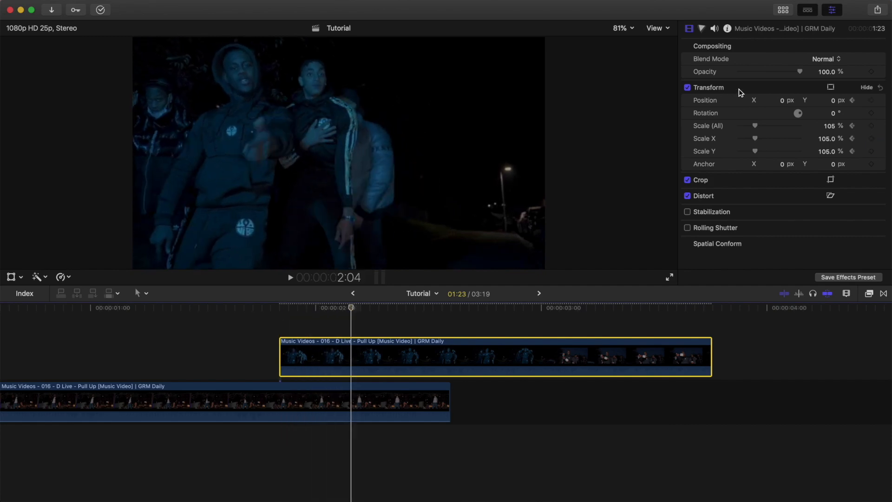
pyautogui.click(783, 101)
pyautogui.moveTo(778, 101); pyautogui.dragTo(778, 47)
pyautogui.moveTo(772, 103); pyautogui.dragTo(771, 103)
# Step: Play back the blue-lit clip's sideways slide and return to the clip's first frame
pyautogui.moveTo(351, 308); pyautogui.dragTo(283, 308)
pyautogui.press('space')
pyautogui.press('space')
pyautogui.press('space')
pyautogui.press('space')
pyautogui.click(279, 308)
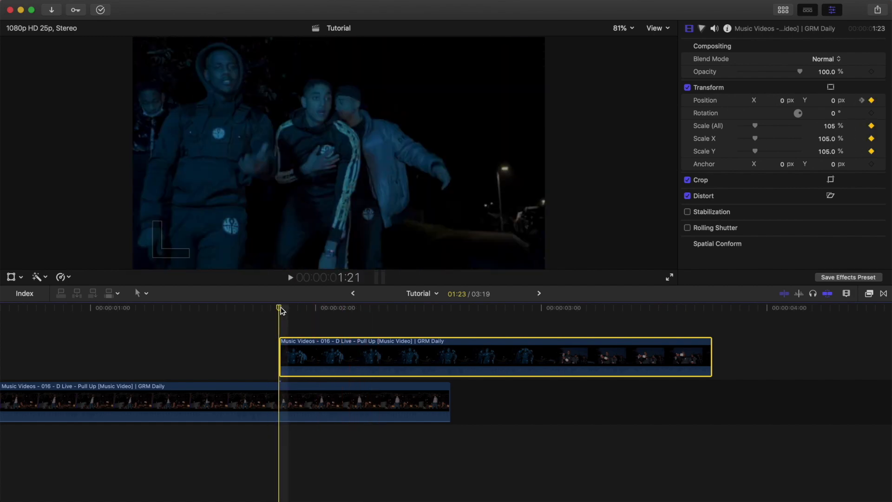
# Step: Keyframe the blue-lit clip's position X back to 0 px at 2:07, and play back the return movement
pyautogui.moveTo(280, 309); pyautogui.dragTo(364, 309)
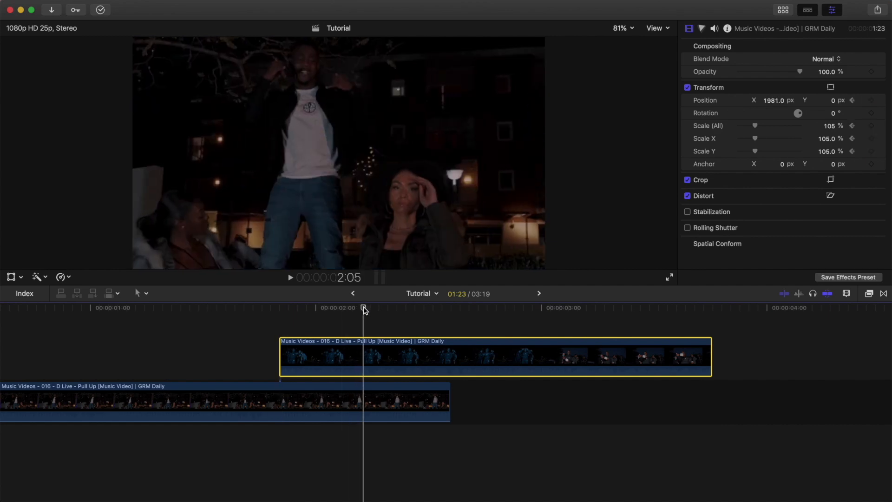
pyautogui.press('Left')
pyautogui.press('Left')
pyautogui.press('Right')
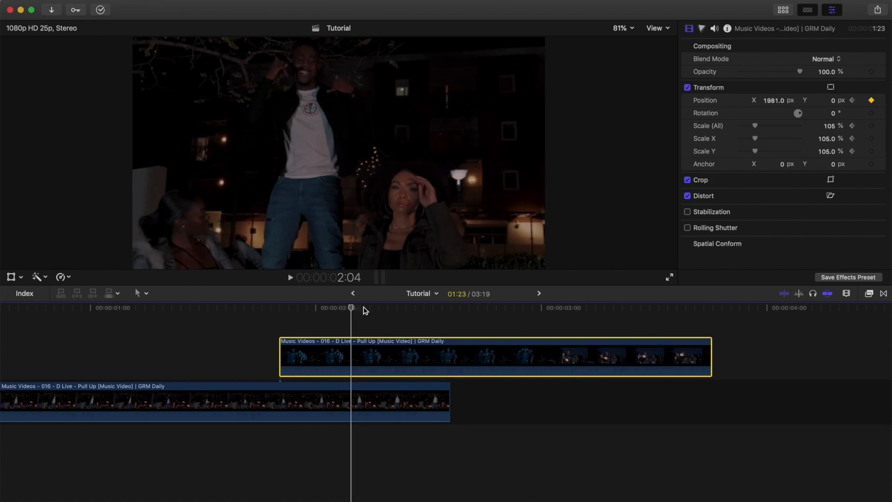
pyautogui.press('Right')
pyautogui.press('Right')
pyautogui.press('Right')
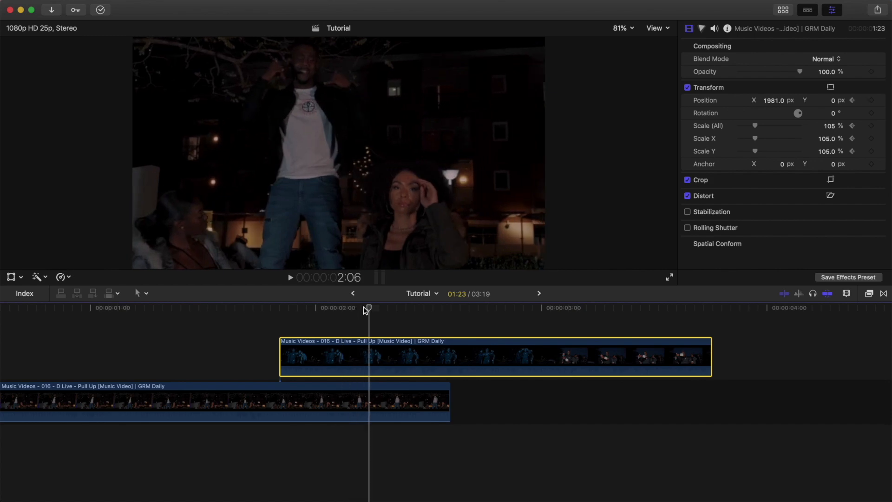
pyautogui.press('Right')
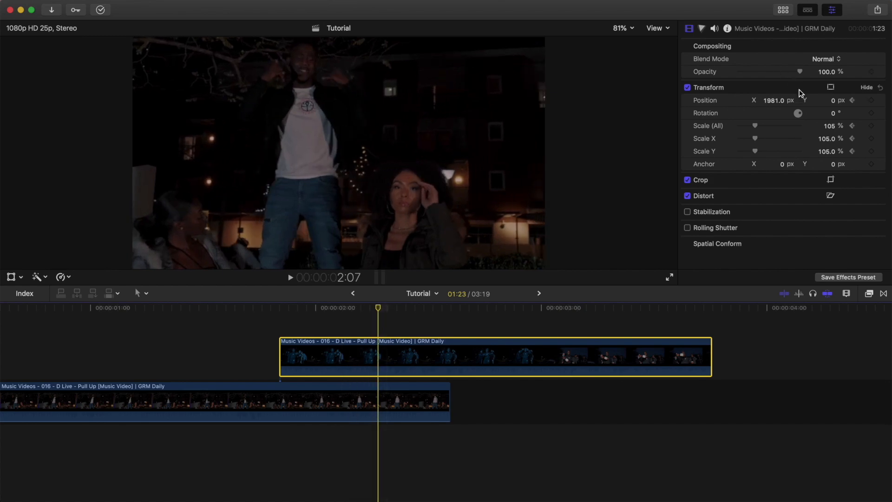
pyautogui.click(773, 100)
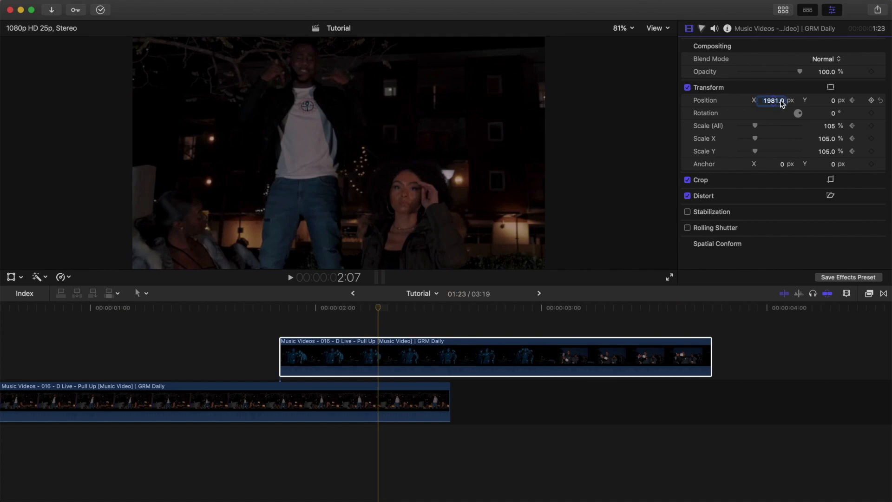
pyautogui.press('Return')
pyautogui.click(378, 356)
pyautogui.press('space')
pyautogui.press('space')
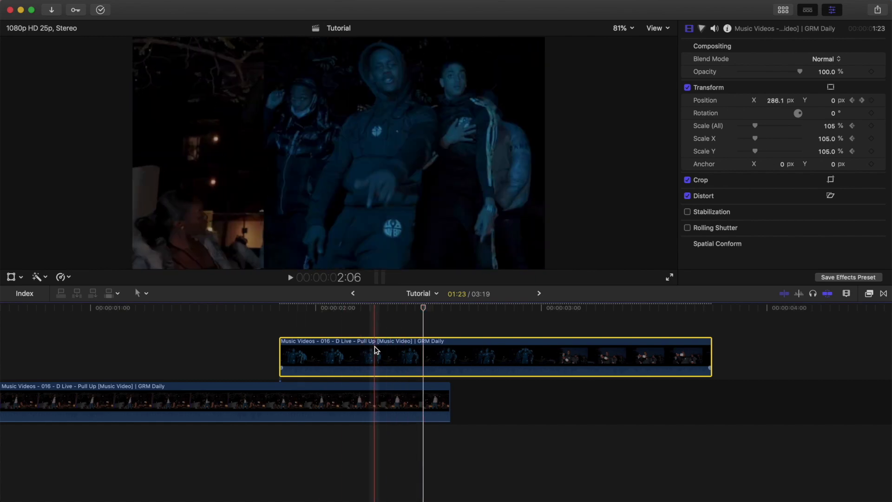
# Step: Show the blue-lit clip's video animation, delay its last transform keyframe to 58:11, and play back the slide
pyautogui.rightClick(374, 347)
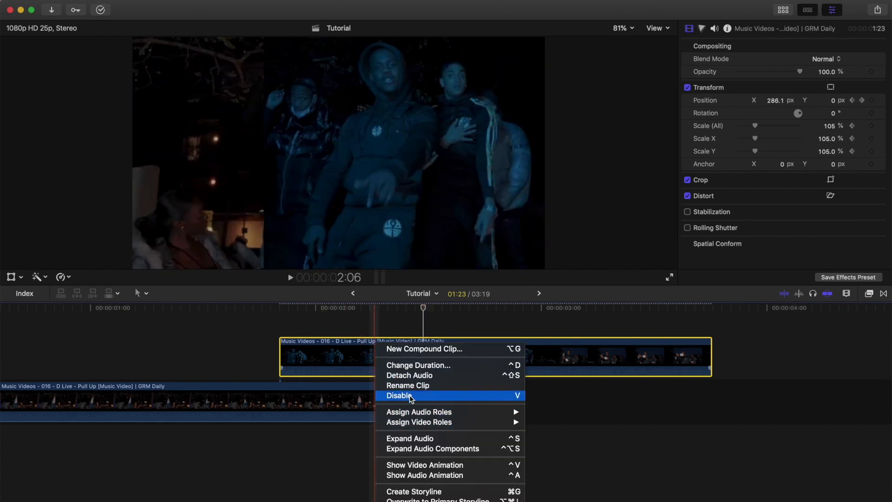
pyautogui.click(415, 467)
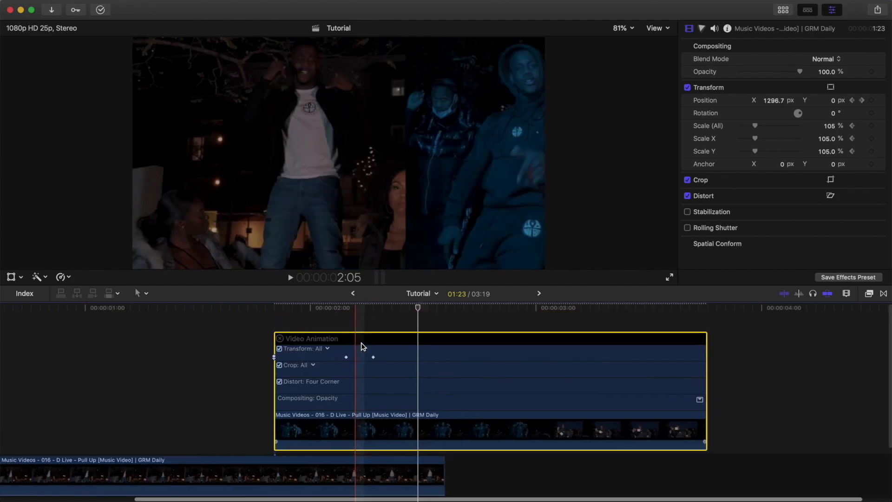
pyautogui.click(374, 358)
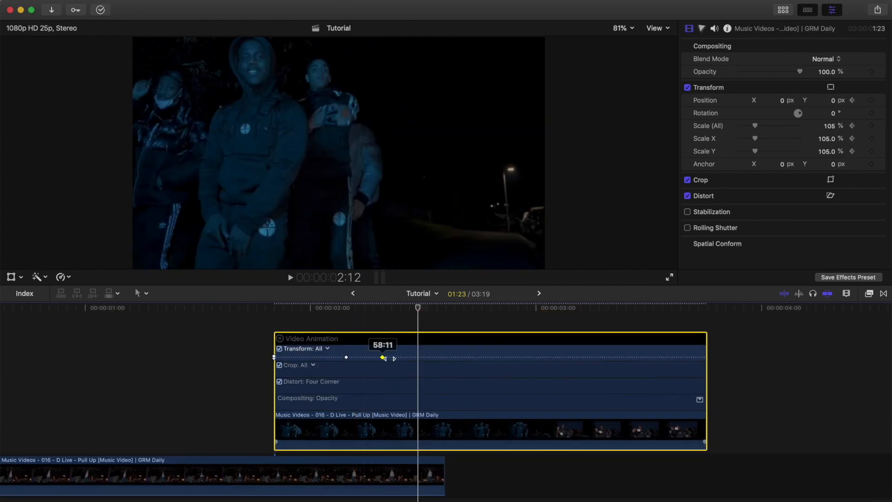
pyautogui.press('space')
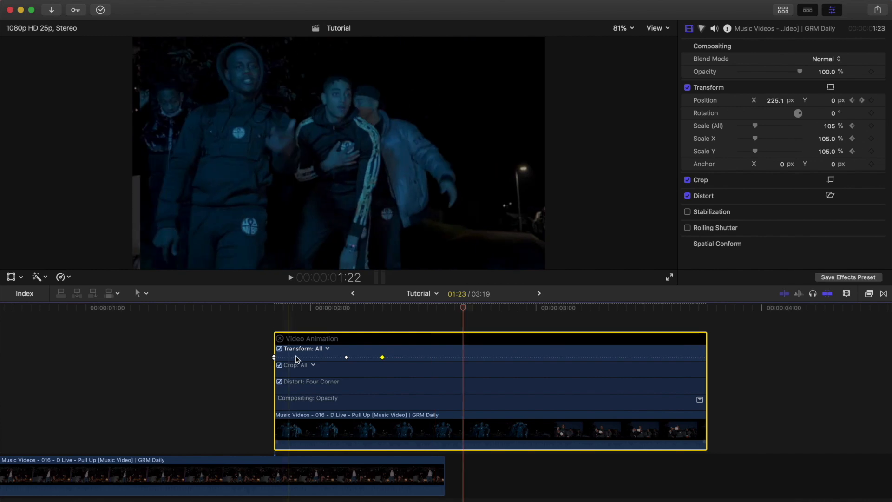
# Step: Retime the blue-lit clip's middle and last transform keyframes to 2:06 and 2:10, and play back the slide
pyautogui.moveTo(347, 357); pyautogui.dragTo(363, 359)
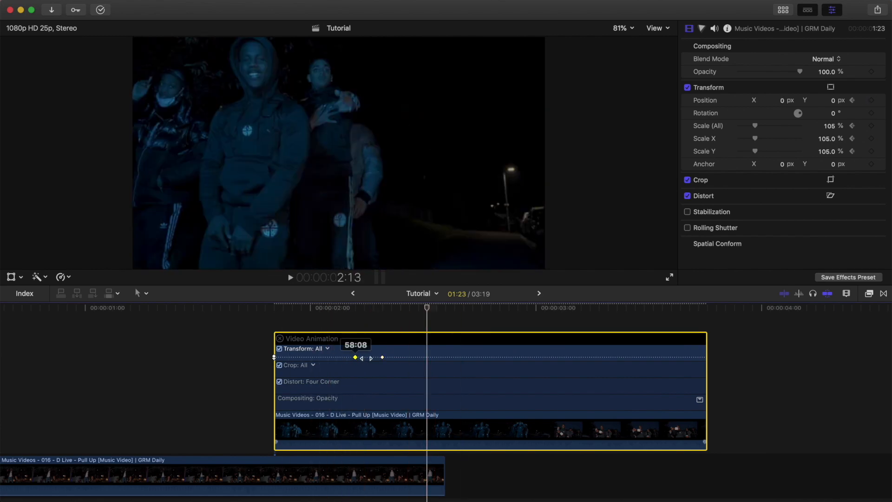
pyautogui.press('space')
pyautogui.press('space')
pyautogui.press('space')
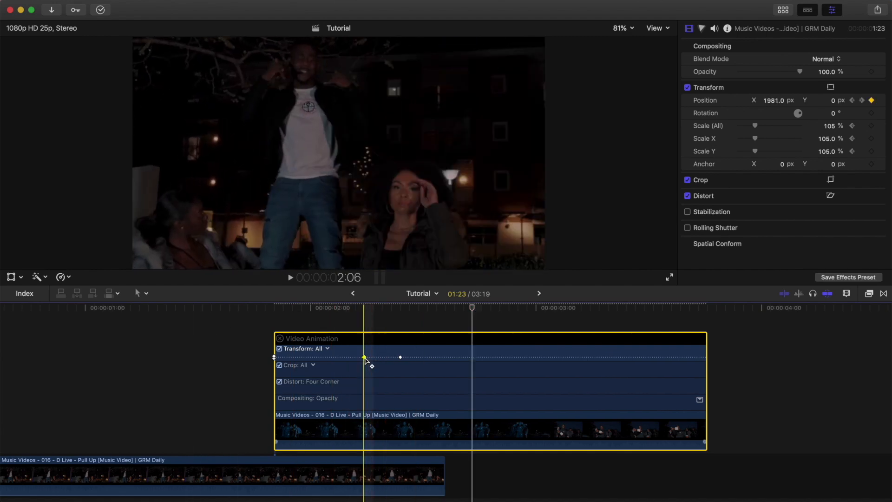
pyautogui.press('space')
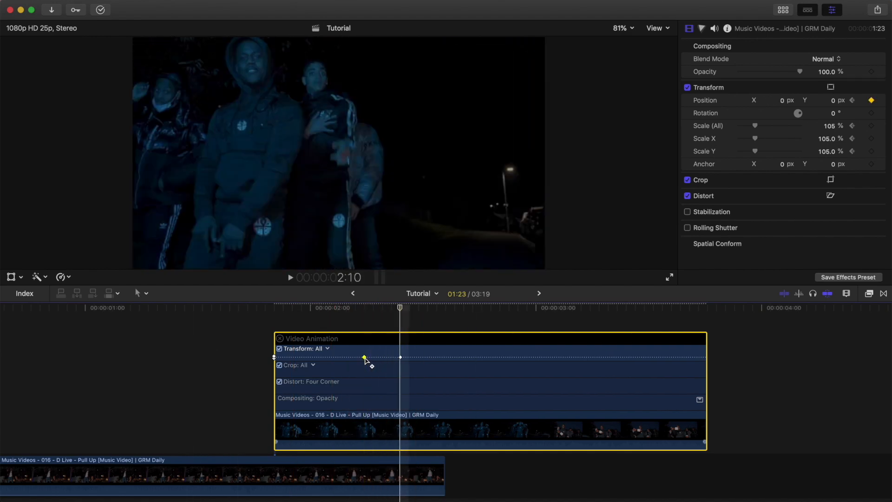
# Step: Hide the video animation and split the blue-lit clip where the night scene clip below ends
pyautogui.click(280, 338)
pyautogui.hscroll(2, 397, 370)
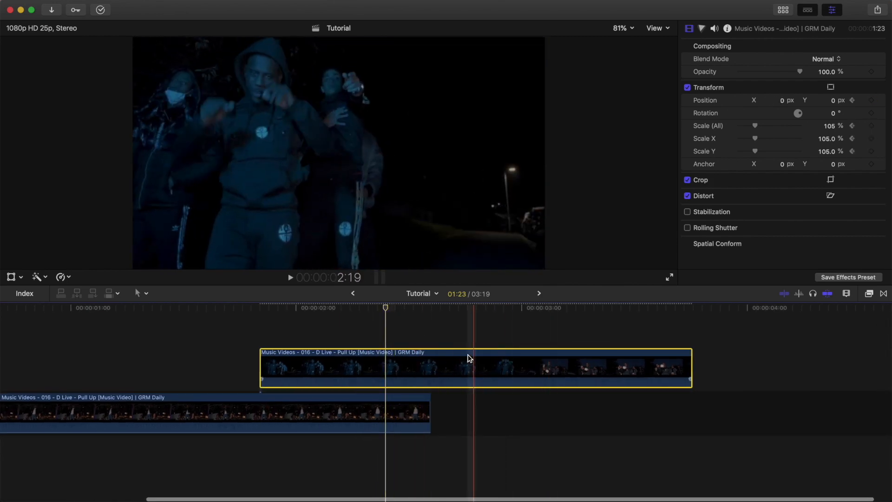
pyautogui.press('b')
pyautogui.click(431, 364)
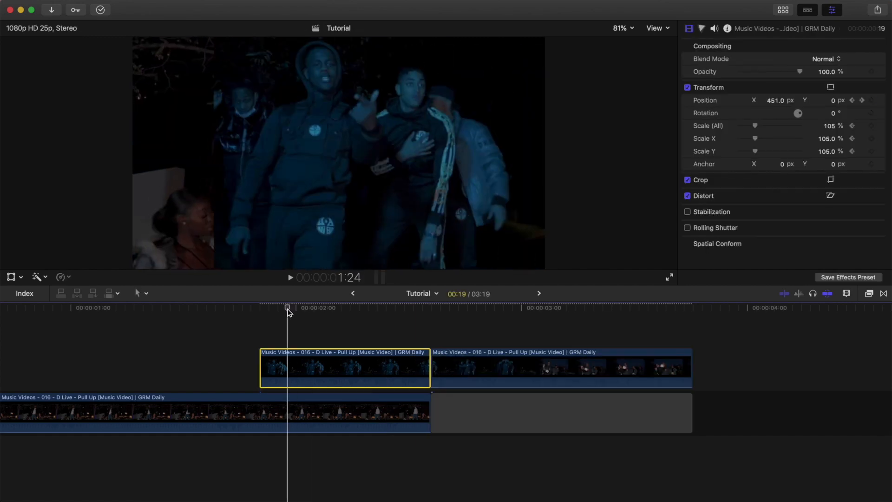
# Step: Apply the Graduated Mask effect to the first part of the split blue-lit clip
pyautogui.moveTo(289, 312); pyautogui.dragTo(319, 315)
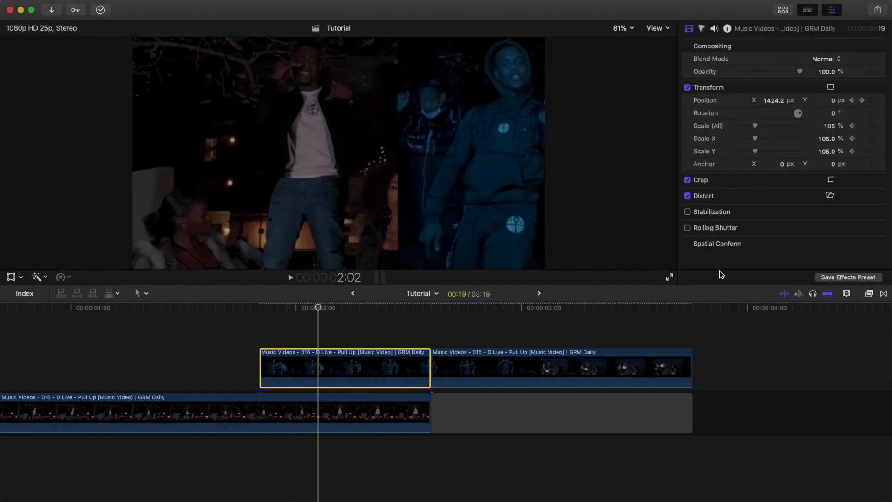
pyautogui.click(869, 293)
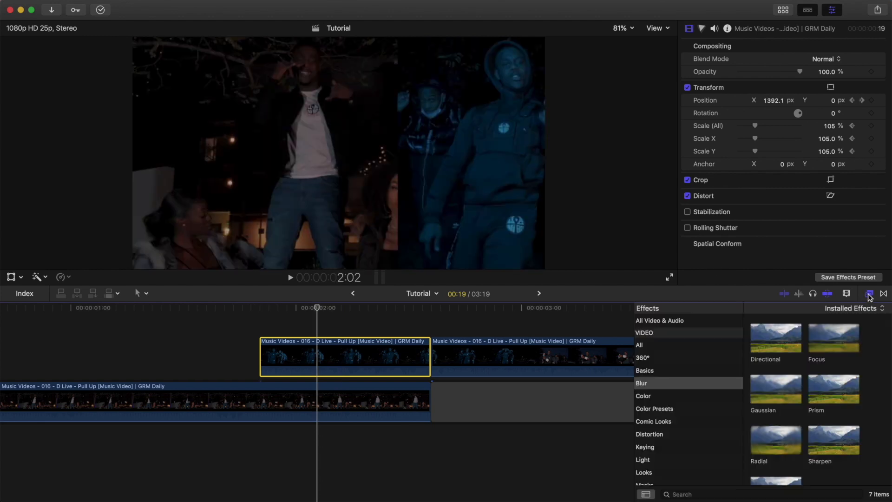
pyautogui.scroll(-3, 672, 423)
pyautogui.click(662, 427)
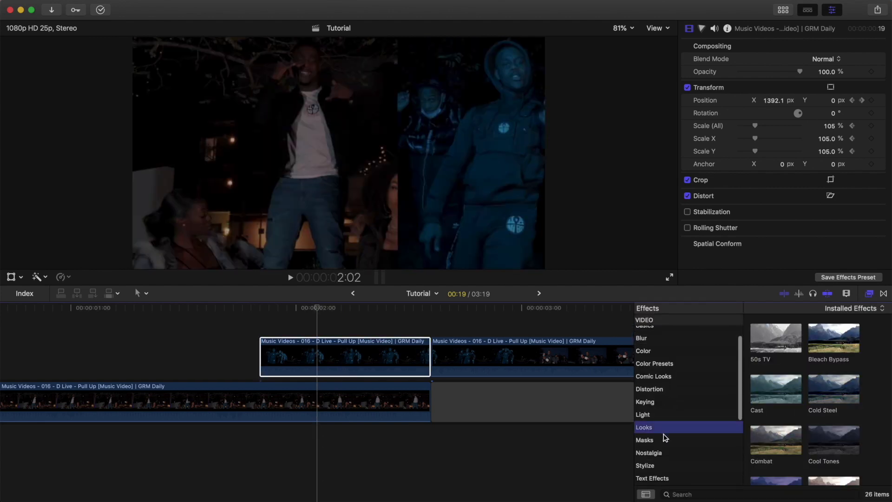
pyautogui.click(664, 439)
pyautogui.moveTo(836, 355); pyautogui.dragTo(303, 361)
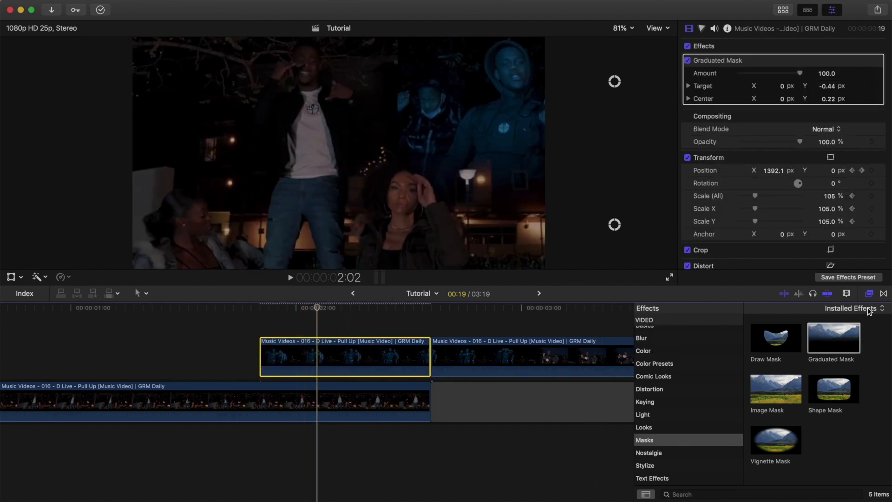
# Step: Lay the Graduated Mask horizontally with target X about -0.3, center X about -0.43 and both Y at 0, and preview the slide
pyautogui.press('super+5')
pyautogui.moveTo(616, 230); pyautogui.dragTo(309, 153)
pyautogui.moveTo(615, 84); pyautogui.dragTo(508, 139)
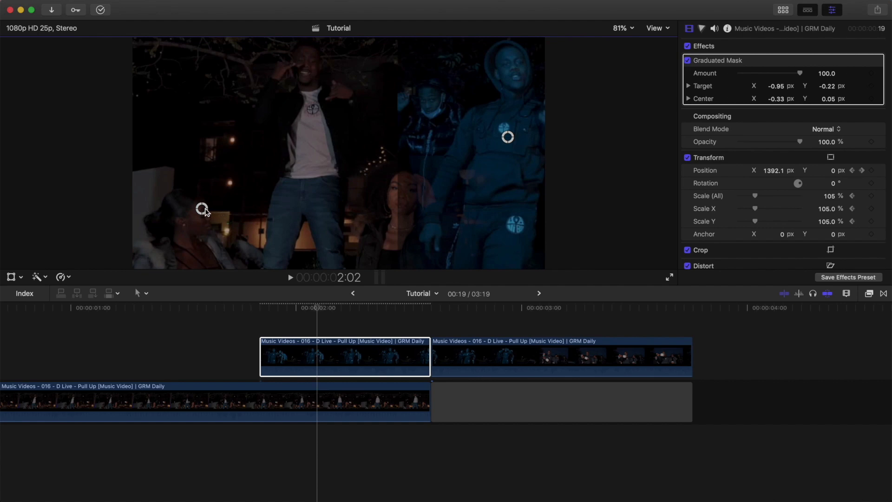
pyautogui.moveTo(242, 162); pyautogui.dragTo(225, 153)
pyautogui.moveTo(505, 136); pyautogui.dragTo(484, 152)
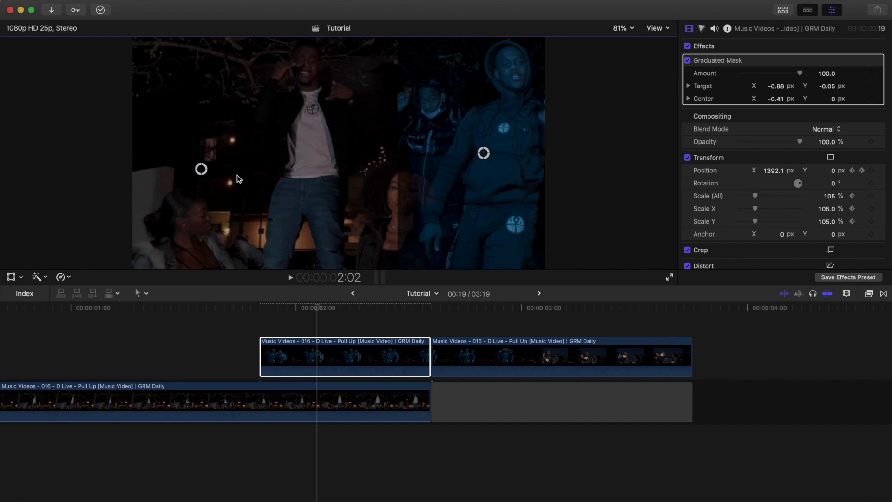
pyautogui.moveTo(208, 161); pyautogui.dragTo(380, 153)
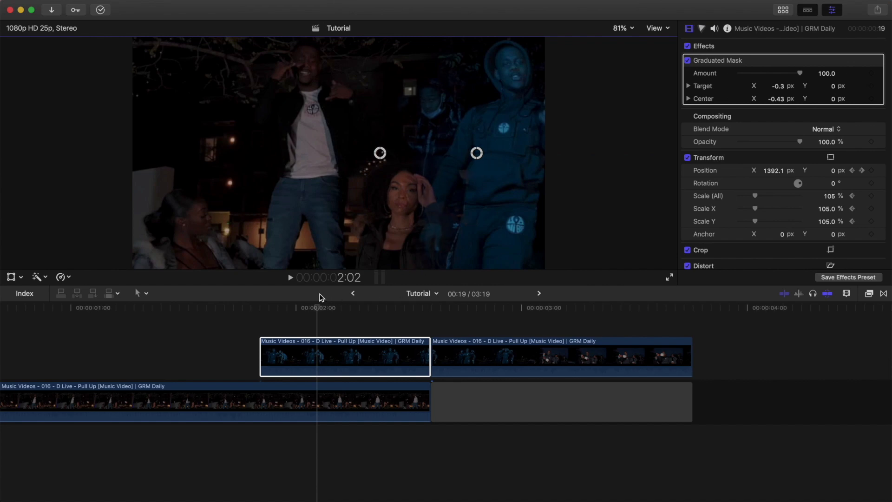
pyautogui.moveTo(317, 307); pyautogui.dragTo(259, 308)
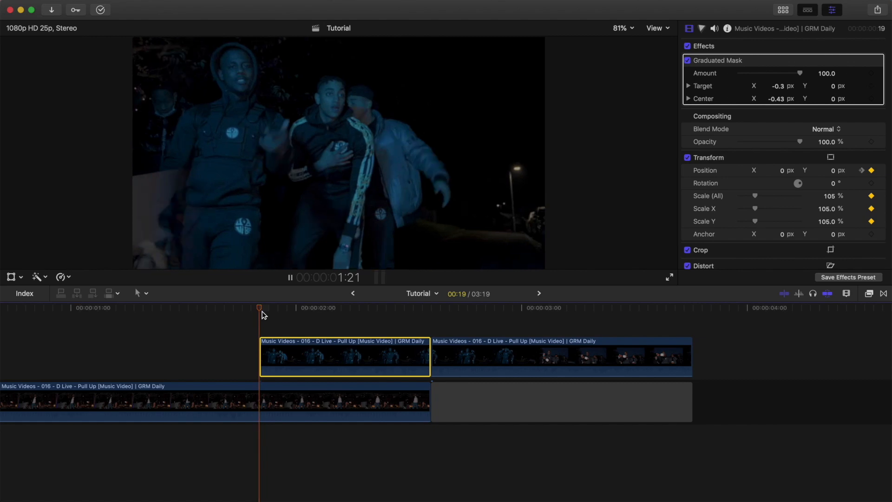
pyautogui.press('space')
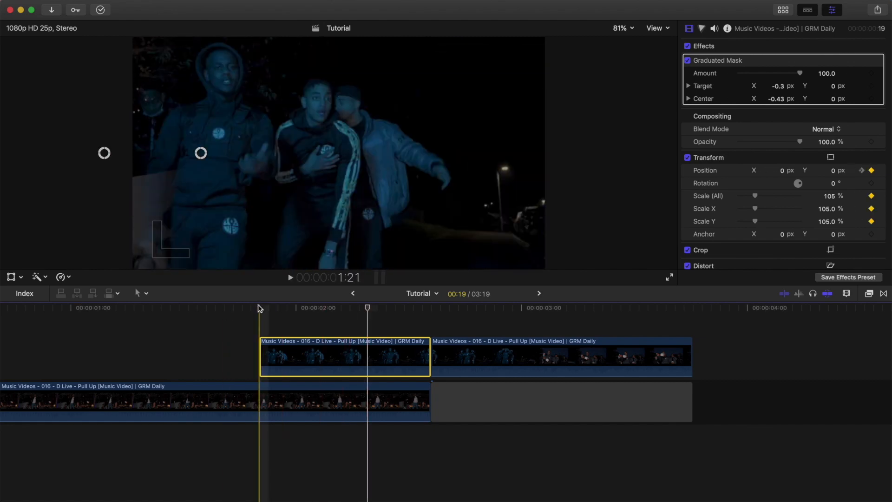
# Step: Keyframe the Graduated Mask amount at 0 on frame 1:21 and 100 on frame 1:22, and play back the masked slide
pyautogui.click(258, 309)
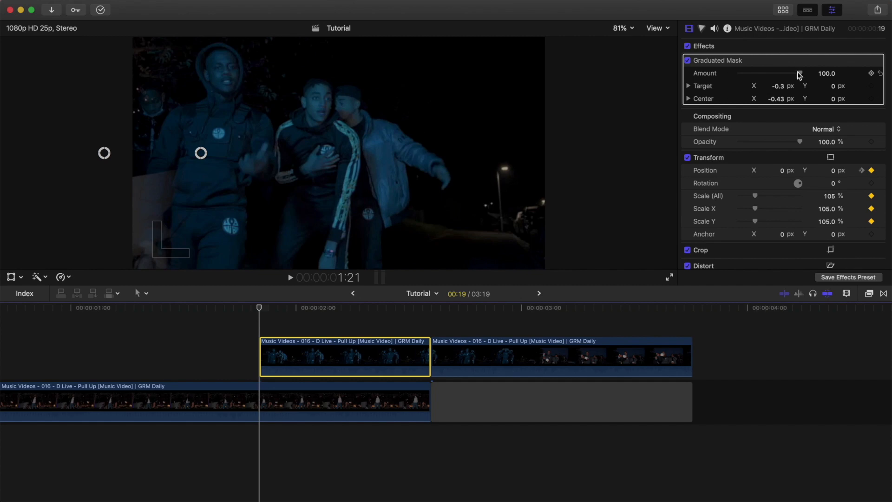
pyautogui.moveTo(796, 74); pyautogui.dragTo(677, 72)
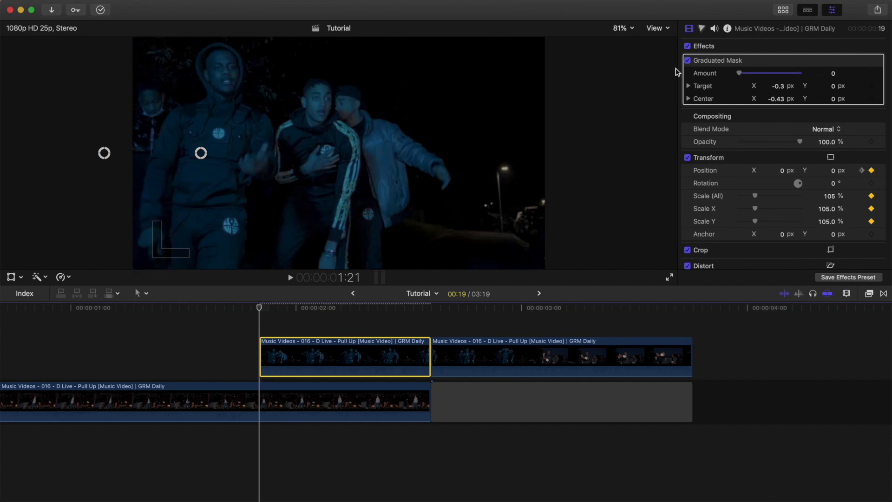
pyautogui.click(872, 73)
pyautogui.press('Right')
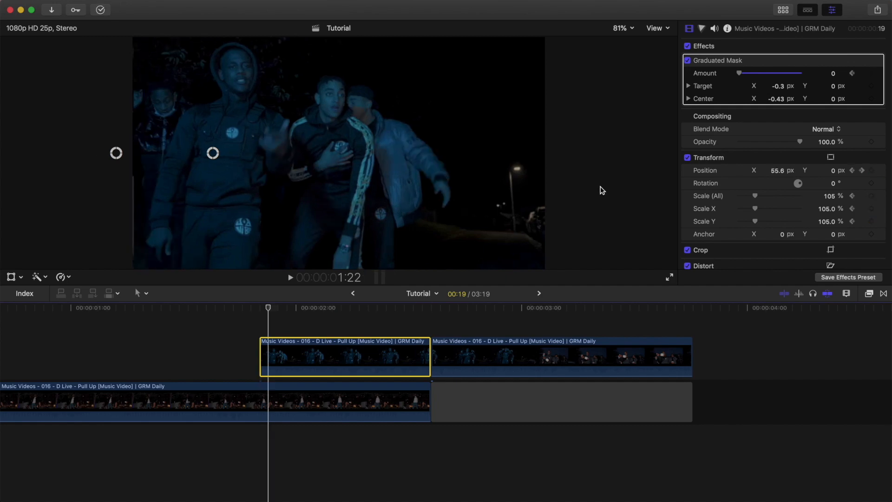
pyautogui.moveTo(758, 74); pyautogui.dragTo(887, 75)
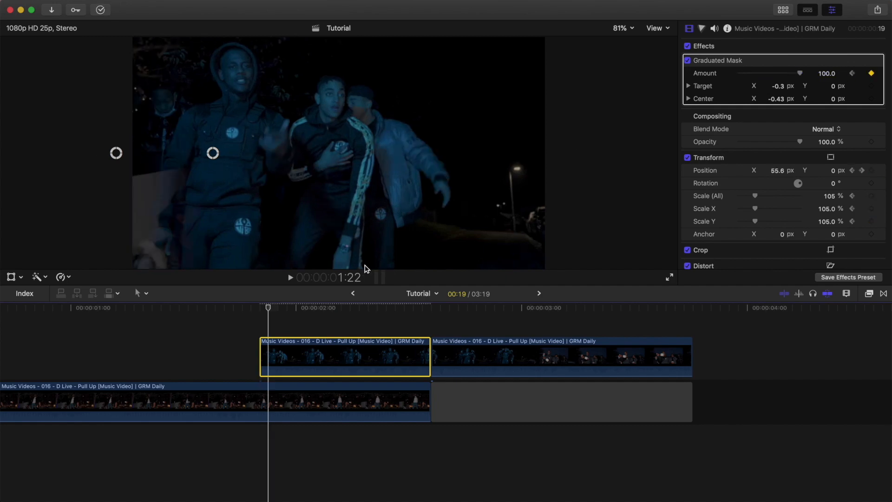
pyautogui.moveTo(274, 303)
pyautogui.mouseDown()
pyautogui.moveTo(259, 306)
pyautogui.moveTo(276, 313)
pyautogui.moveTo(263, 317)
pyautogui.mouseUp()
pyautogui.press('space')
pyautogui.press('space')
pyautogui.press('space')
pyautogui.press('space')
pyautogui.press('space')
# Step: Keyframe the Graduated Mask amount back to 0 at 2:10, play back the slide, and return to the clip's start
pyautogui.moveTo(365, 308); pyautogui.dragTo(388, 313)
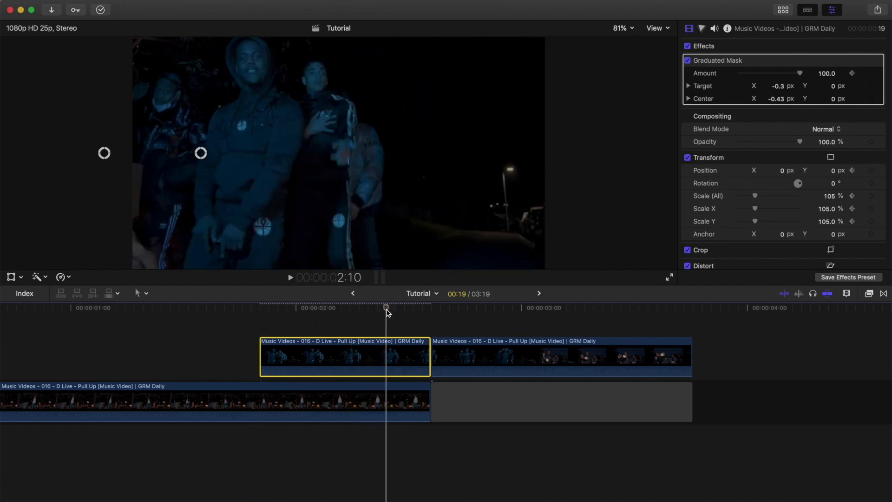
pyautogui.hotkey('alt', 'k')
pyautogui.press('Left')
pyautogui.press('Right')
pyautogui.press('Left')
pyautogui.press('Right')
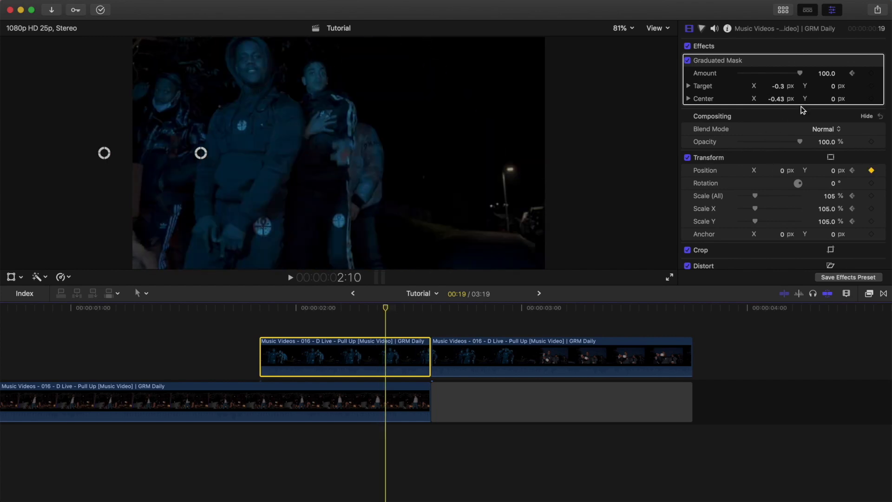
pyautogui.moveTo(780, 73); pyautogui.dragTo(646, 91)
pyautogui.moveTo(383, 310); pyautogui.dragTo(269, 312)
pyautogui.press('space')
pyautogui.press('space')
pyautogui.moveTo(333, 308); pyautogui.dragTo(267, 305)
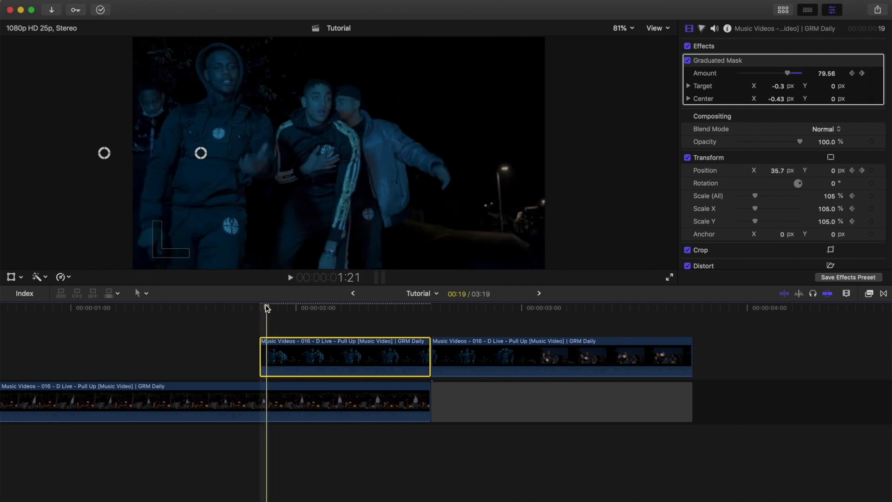
# Step: Apply the Directional blur effect to the first part of the blue-lit clip
pyautogui.click(870, 294)
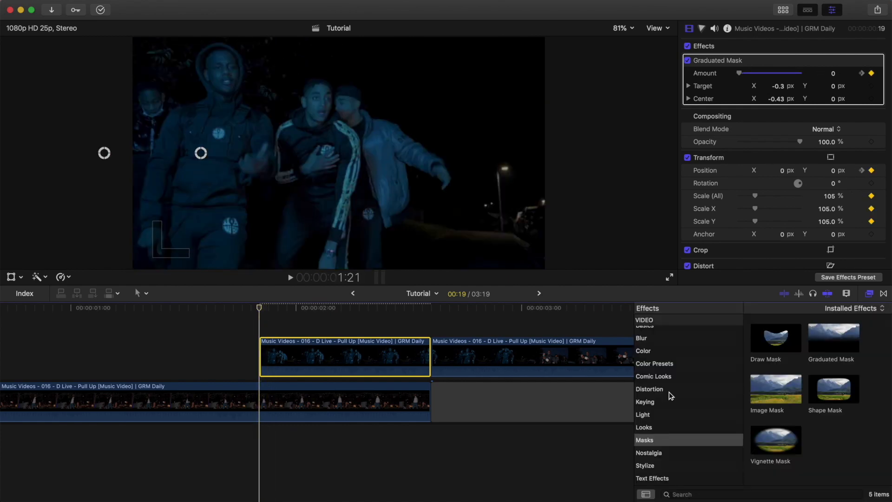
pyautogui.scroll(3, 670, 396)
pyautogui.click(659, 382)
pyautogui.moveTo(784, 336); pyautogui.dragTo(380, 358)
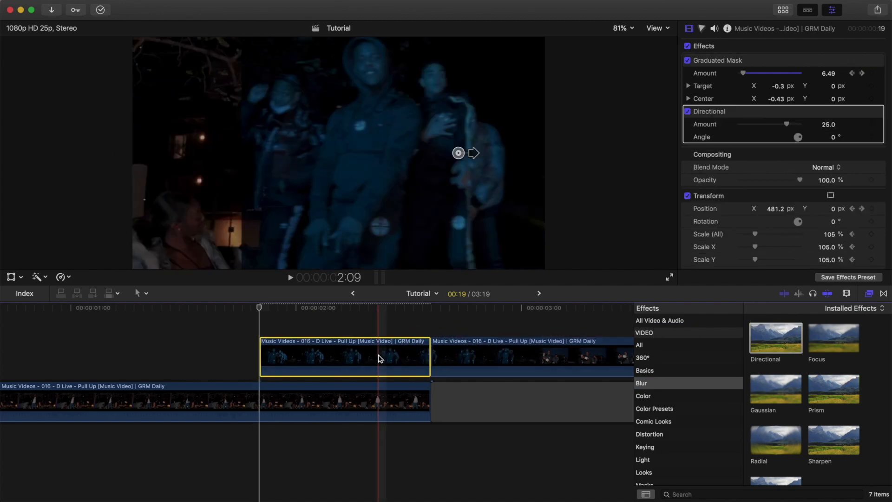
pyautogui.press('super+5')
# Step: Keyframe the Directional blur amount at 0 on the blue-lit clip's first frame, 1:21
pyautogui.moveTo(261, 308); pyautogui.dragTo(303, 310)
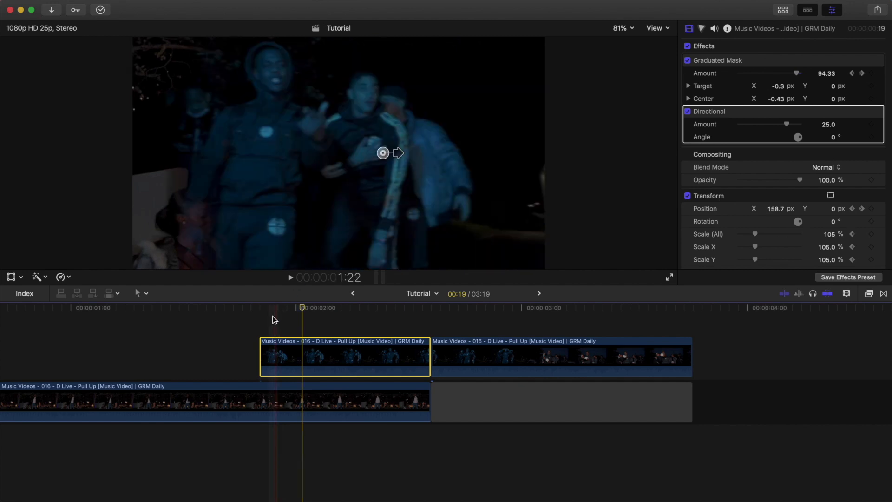
pyautogui.click(278, 311)
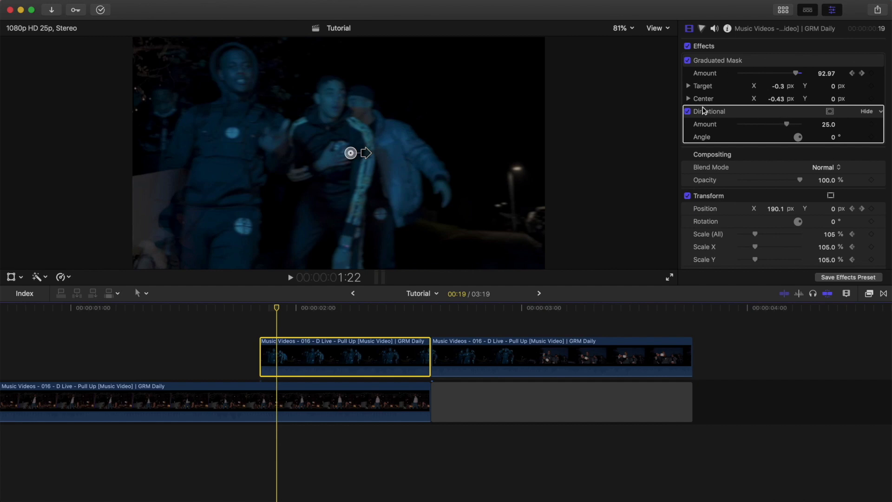
pyautogui.press('Left')
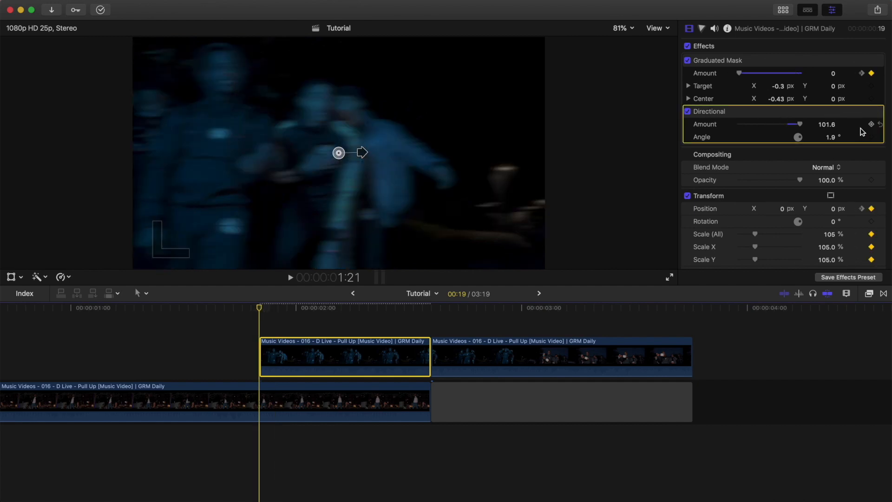
pyautogui.moveTo(798, 126); pyautogui.dragTo(728, 127)
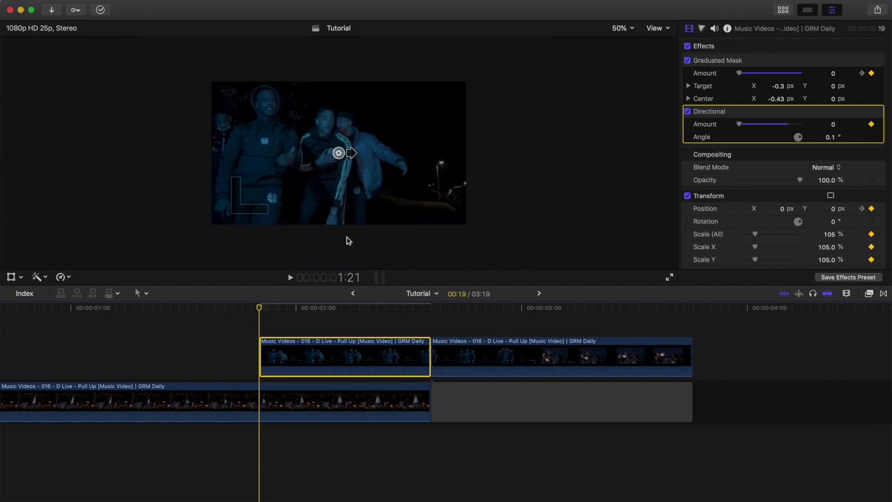
# Step: Keyframe the Directional blur amount at about 107.5 on frame 1:23 and about 157.3 on frame 2:02
pyautogui.press('Right')
pyautogui.press('Right')
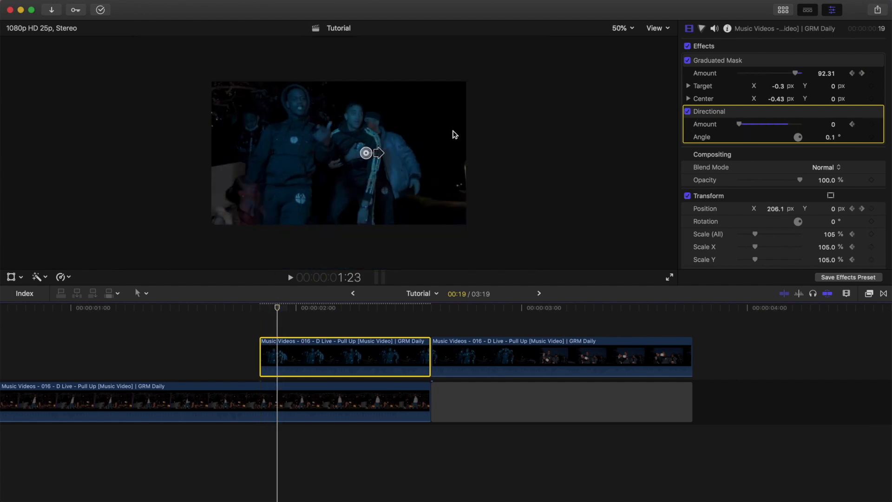
pyautogui.moveTo(381, 155); pyautogui.dragTo(394, 152)
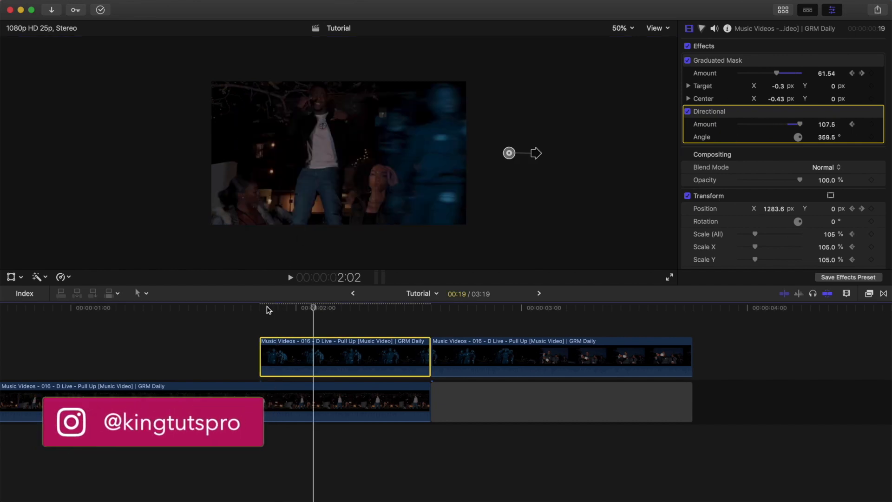
pyautogui.moveTo(535, 154); pyautogui.dragTo(543, 152)
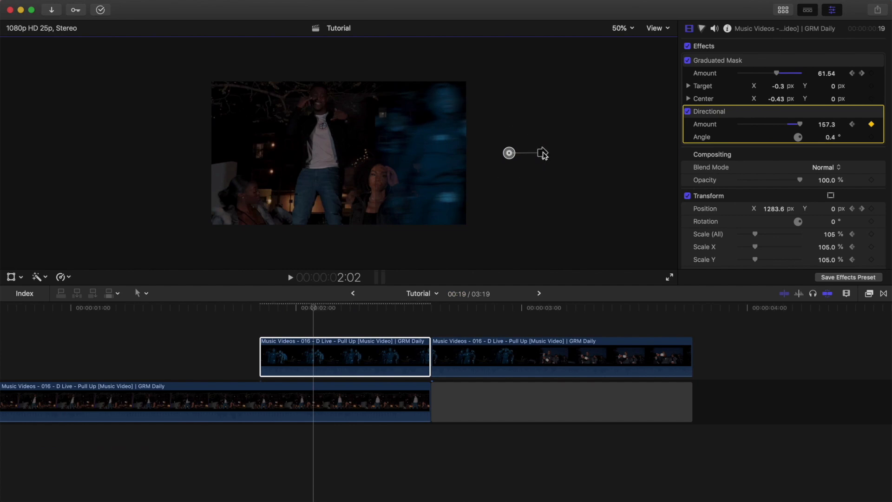
# Step: Keyframe the Directional blur angle on frame 2:06 and flip it to 180°
pyautogui.press('Right')
pyautogui.press('Right')
pyautogui.press('Right')
pyautogui.press('Right')
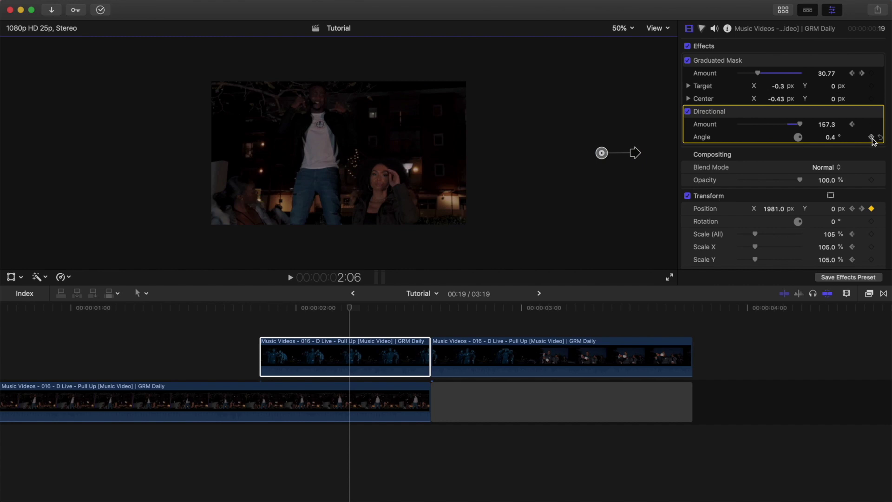
pyautogui.moveTo(635, 152); pyautogui.dragTo(569, 152)
# Step: Keyframe the Directional blur amount back to 0 on frame 2:10
pyautogui.press('Right')
pyautogui.press('Right')
pyautogui.press('Right')
pyautogui.press('Right')
pyautogui.press('Left')
pyautogui.press('Right')
pyautogui.press('Left')
pyautogui.press('Right')
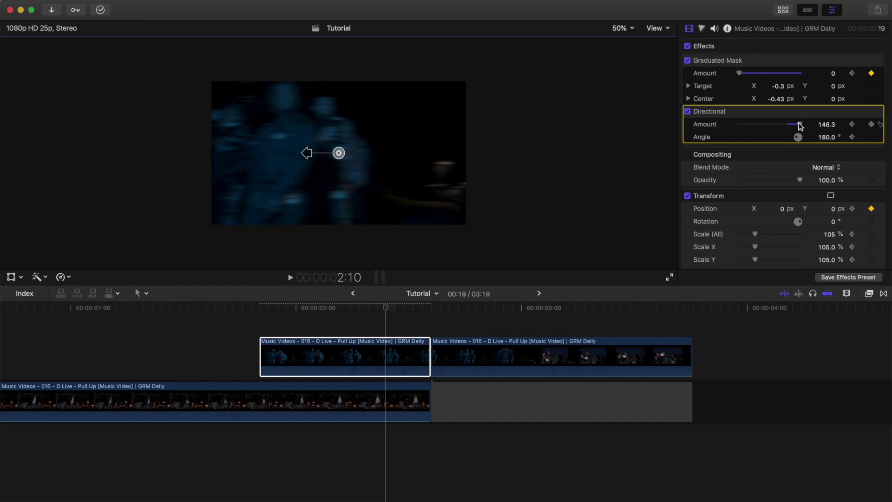
pyautogui.moveTo(800, 126); pyautogui.dragTo(668, 122)
# Step: Play back the whip transition and set the viewer zoom to Fit
pyautogui.moveTo(386, 307); pyautogui.dragTo(245, 315)
pyautogui.press('space')
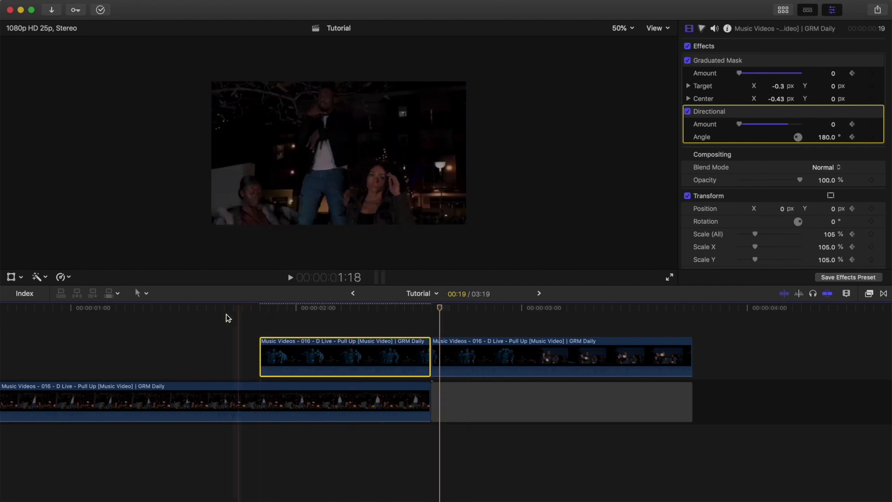
pyautogui.press('space')
pyautogui.click(621, 28)
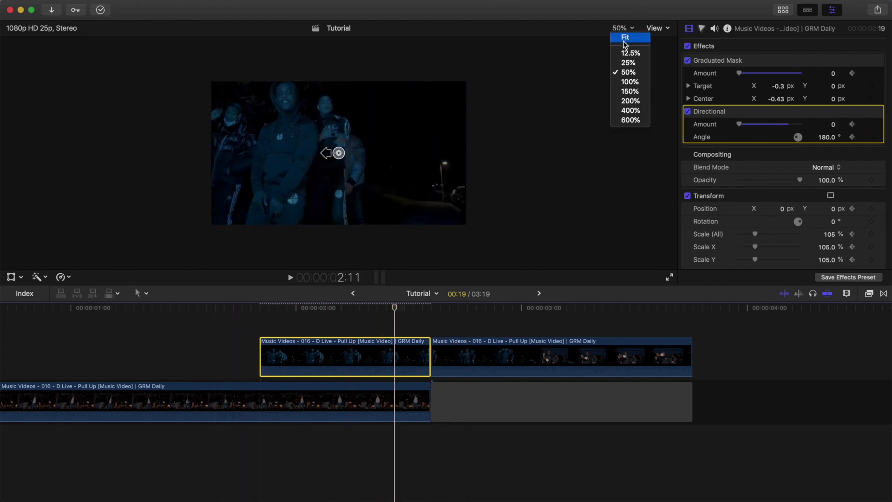
pyautogui.click(624, 37)
pyautogui.press('space')
pyautogui.press('space')
# Step: Show the blue-lit clip's video animation and move its Directional and Transform keyframes at 2:06 one frame later
pyautogui.rightClick(319, 345)
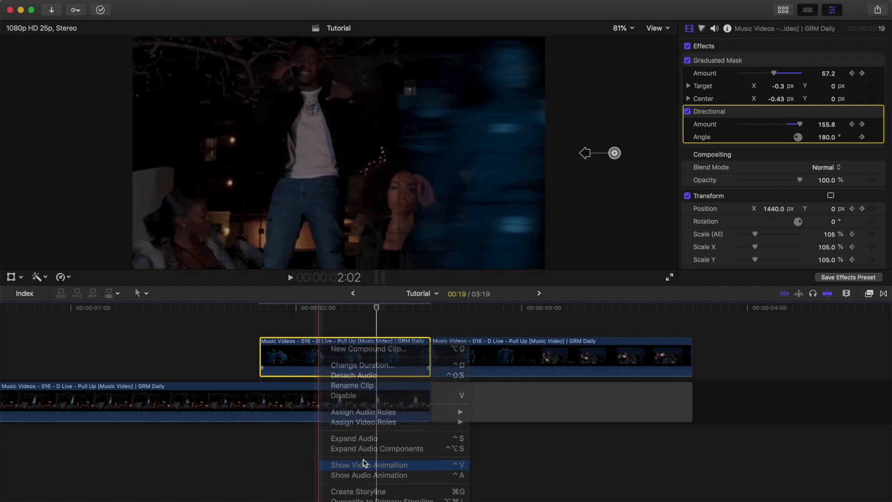
pyautogui.click(362, 465)
pyautogui.click(350, 351)
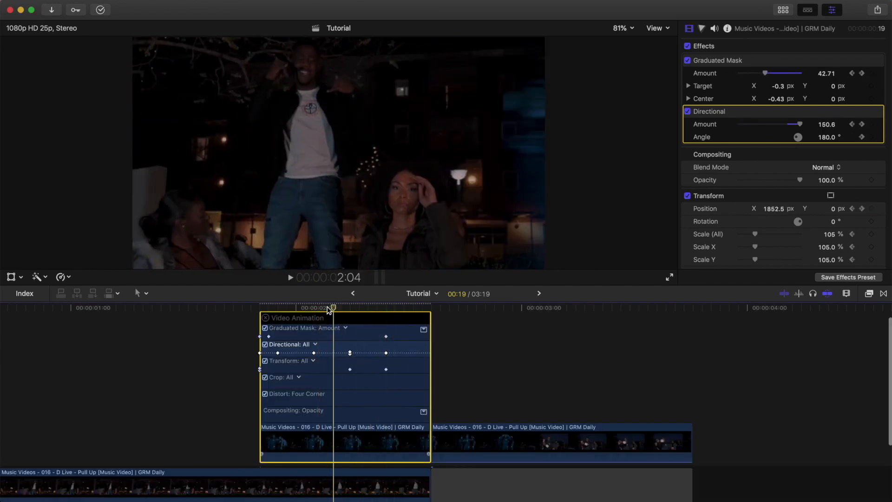
pyautogui.click(350, 353)
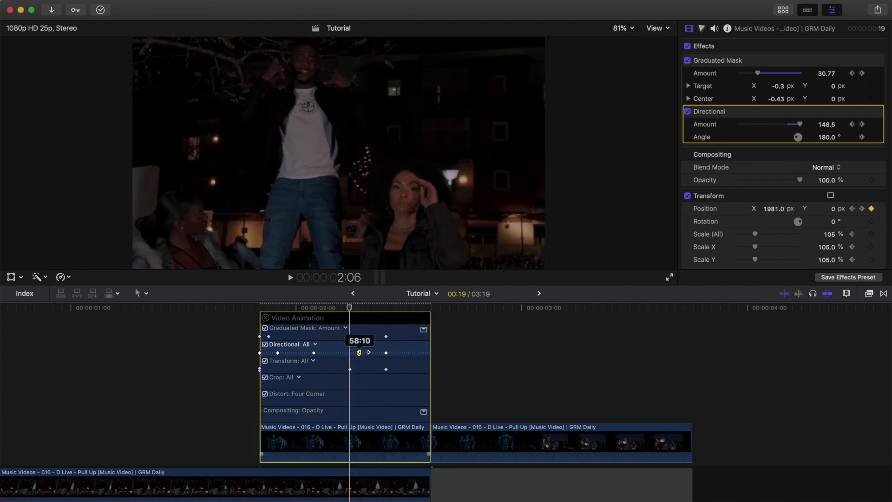
pyautogui.click(359, 369)
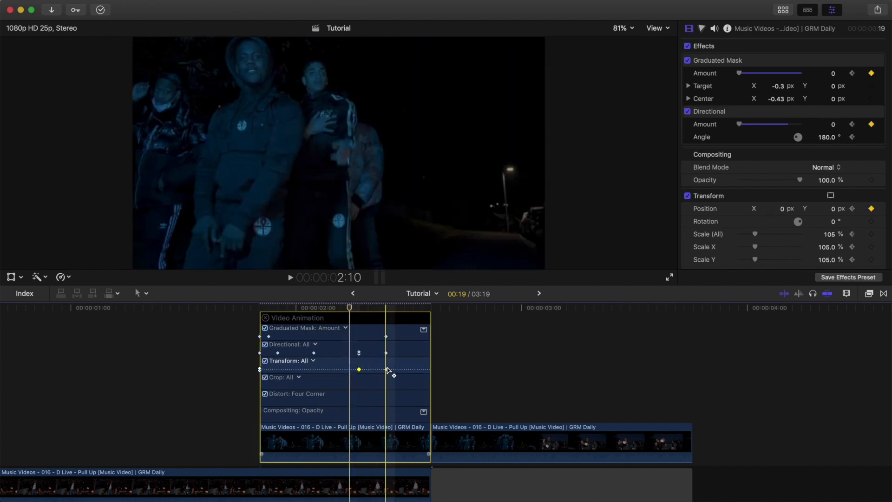
# Step: Move the final Graduated Mask, Directional and Transform keyframes from 2:10 to 2:11 and play back the transition
pyautogui.click(387, 353)
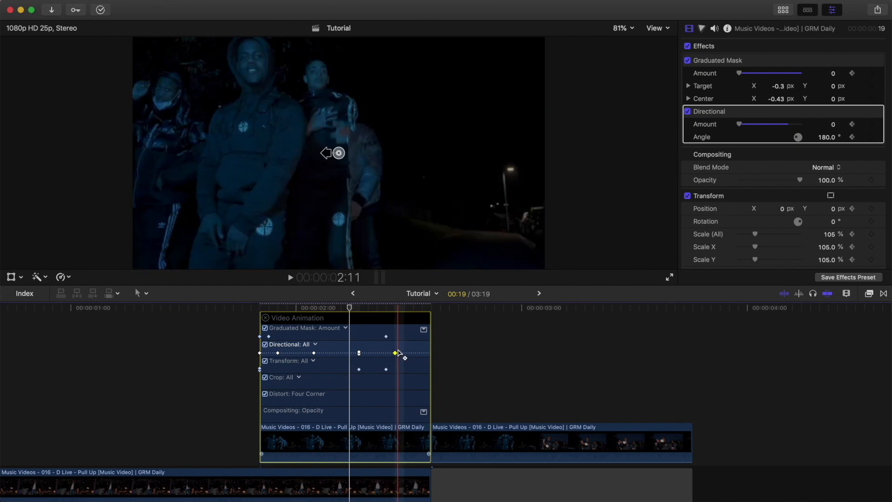
pyautogui.click(386, 370)
pyautogui.moveTo(389, 369); pyautogui.dragTo(396, 369)
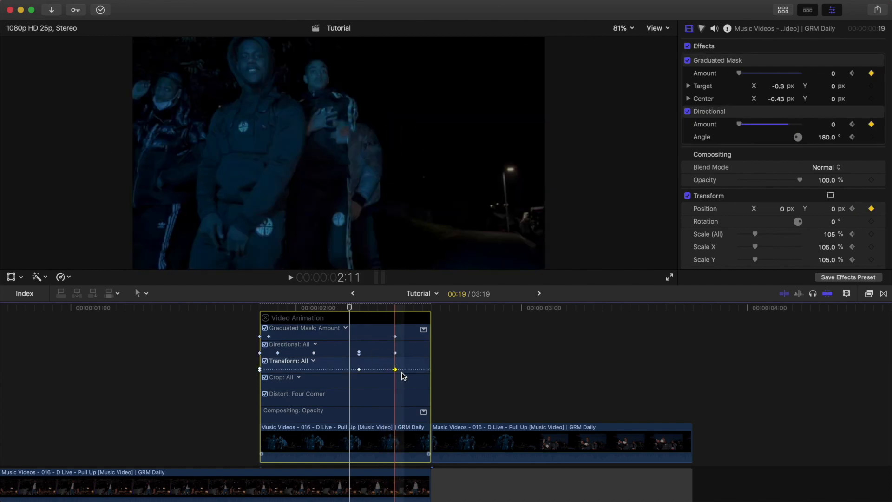
pyautogui.press('space')
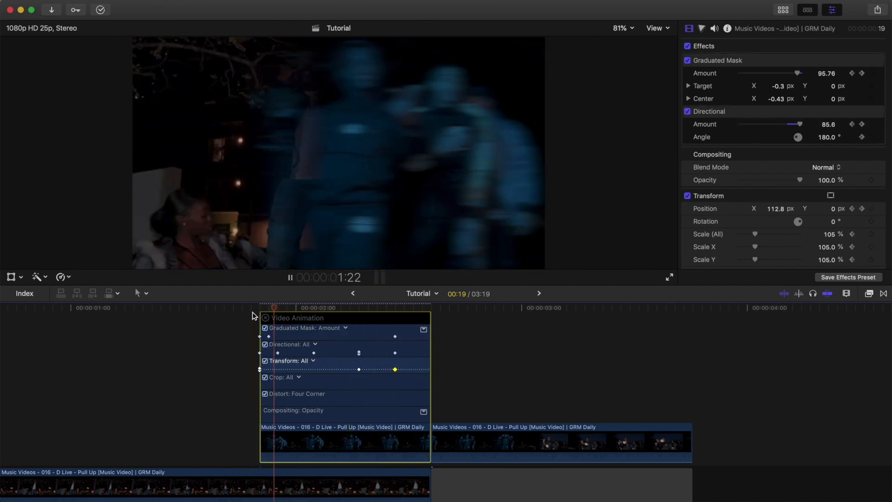
pyautogui.press('space')
pyautogui.press('space')
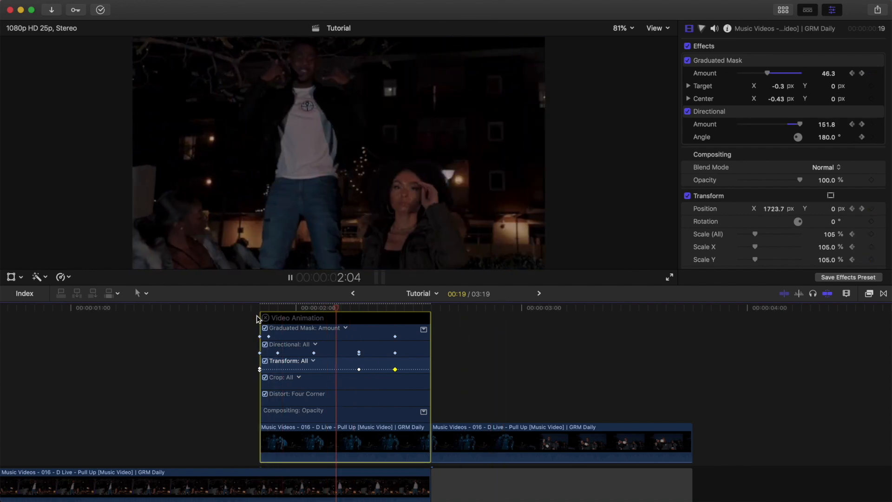
pyautogui.press('space')
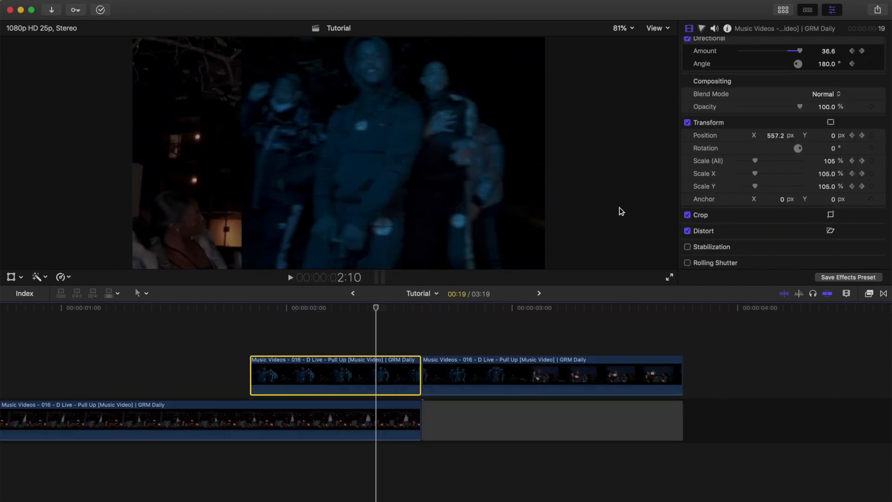
# Step: Keyframe the blue-lit clip's Position at about X 42.8 px, Y -25.4 px on frame 2:11
pyautogui.press('Right')
pyautogui.press('Left')
pyautogui.press('Right')
pyautogui.press('Left')
pyautogui.press('Right')
pyautogui.press('Left')
pyautogui.press('Right')
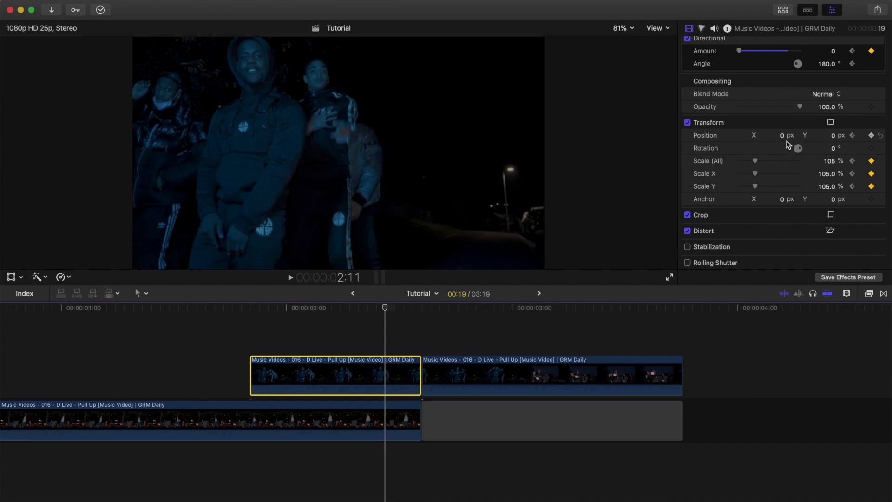
pyautogui.moveTo(784, 140); pyautogui.dragTo(837, 145)
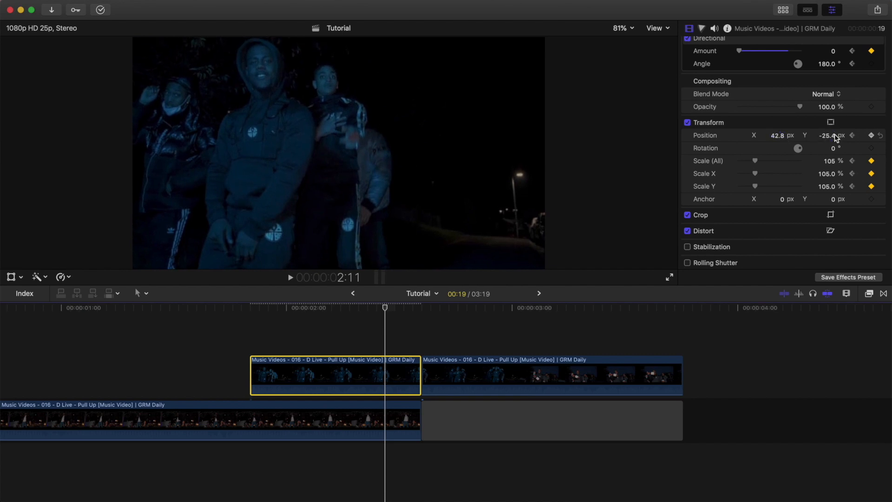
# Step: Compare the neighbouring frames and keyframe the clip's Position Y at about -0.4 px on frame 2:12
pyautogui.press('Left')
pyautogui.press('Right')
pyautogui.press('Right')
pyautogui.press('Right')
pyautogui.press('Left')
pyautogui.press('Left')
pyautogui.press('Left')
pyautogui.press('Right')
pyautogui.press('Right')
pyautogui.moveTo(834, 135); pyautogui.dragTo(828, 131)
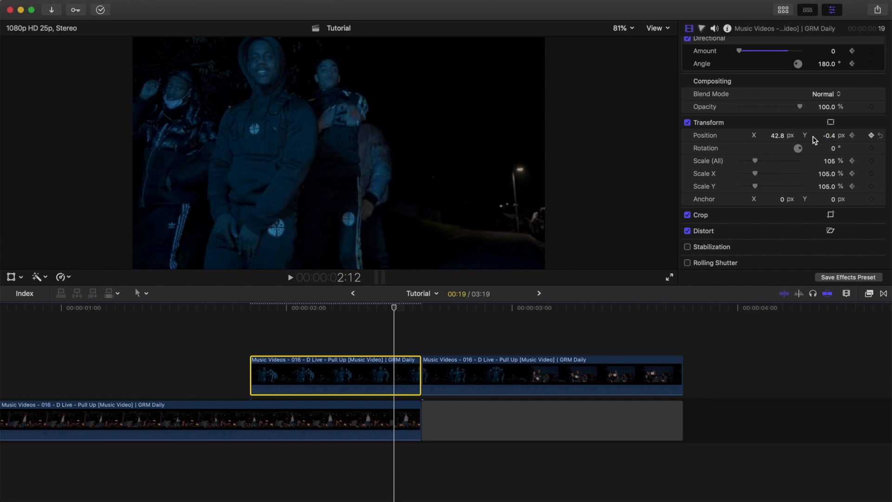
# Step: Keyframe the clip's Position X at about 52.6 px and lower its Y on frame 2:13
pyautogui.press('Right')
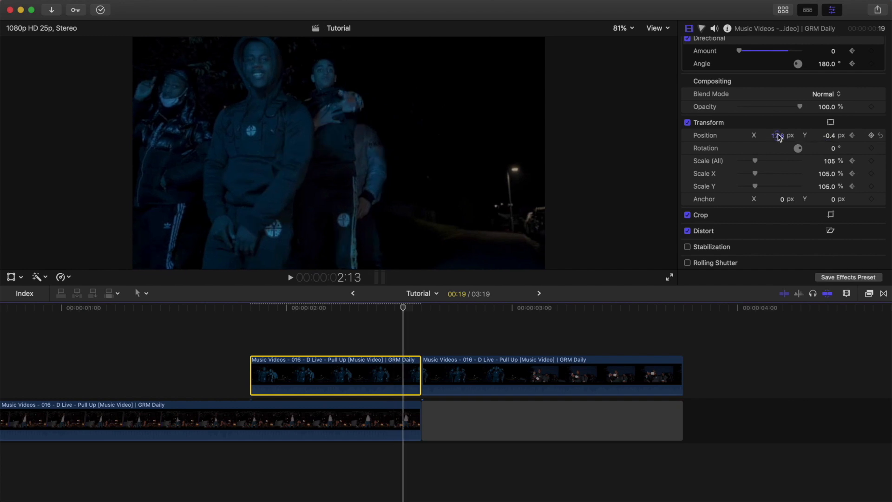
pyautogui.moveTo(778, 136); pyautogui.dragTo(828, 136)
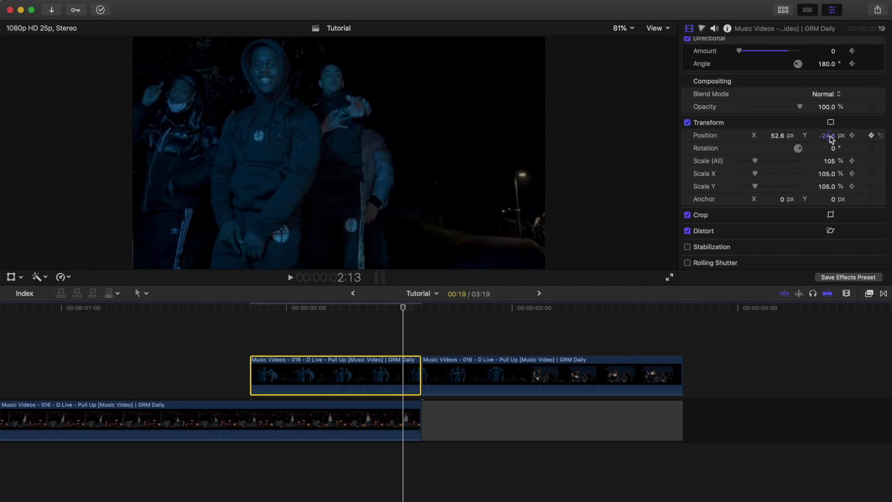
pyautogui.press('Right')
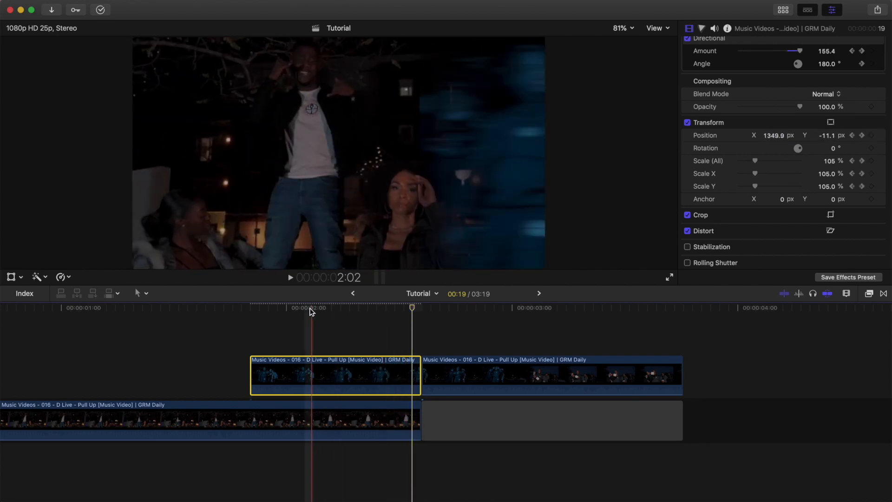
# Step: Play back the whip transition with its landing shake several times from before the blue-lit clip
pyautogui.press('space')
pyautogui.press('space')
pyautogui.press('space')
pyautogui.press('space')
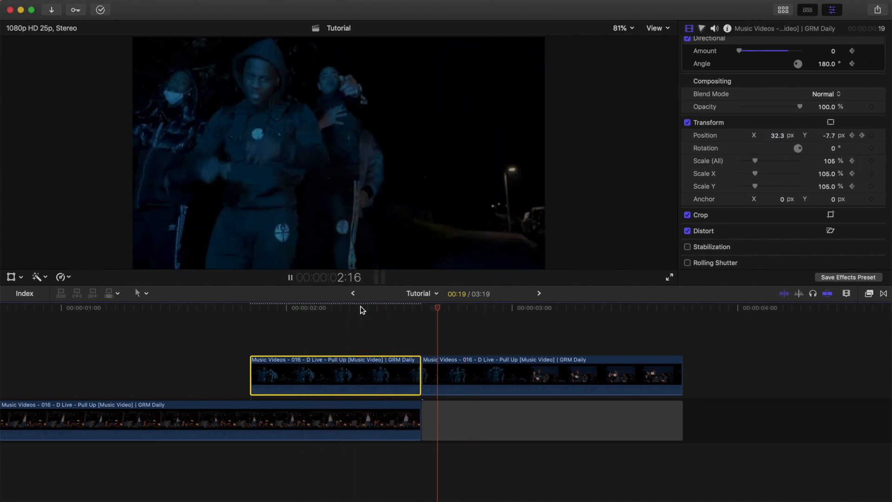
pyautogui.press('space')
pyautogui.press('space')
pyautogui.press('space')
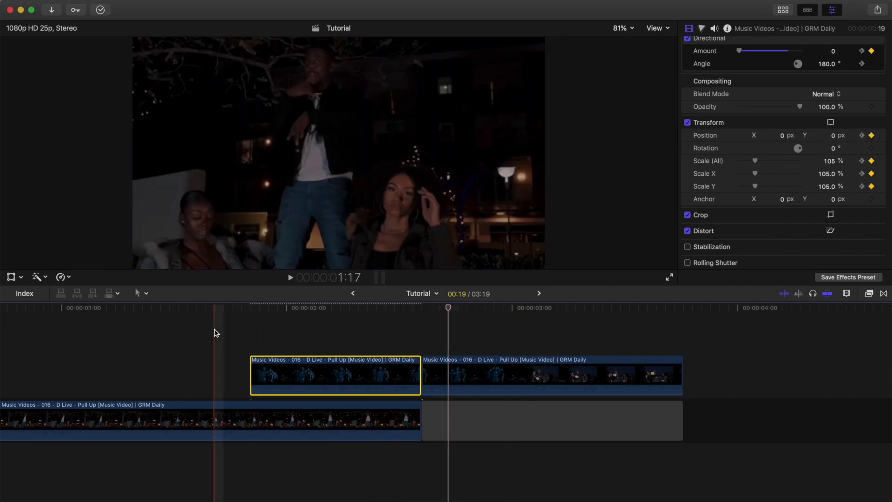
pyautogui.press('space')
pyautogui.hscroll(-3, 137, 337)
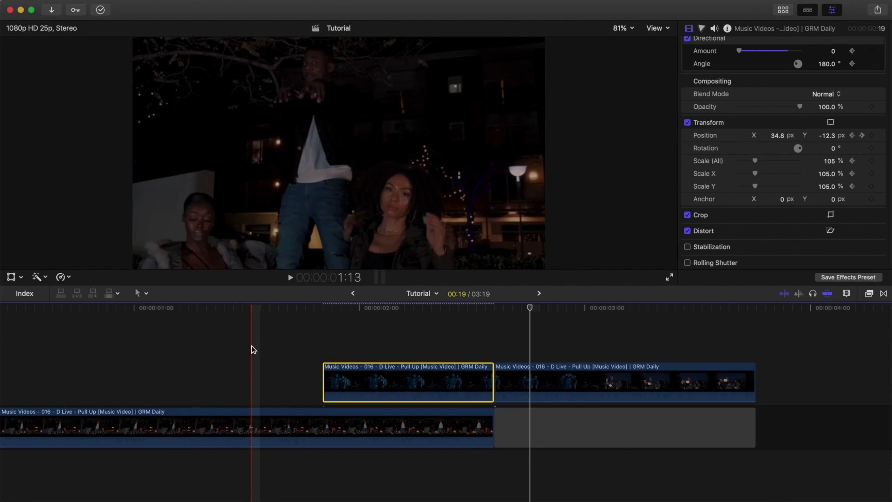
pyautogui.press('space')
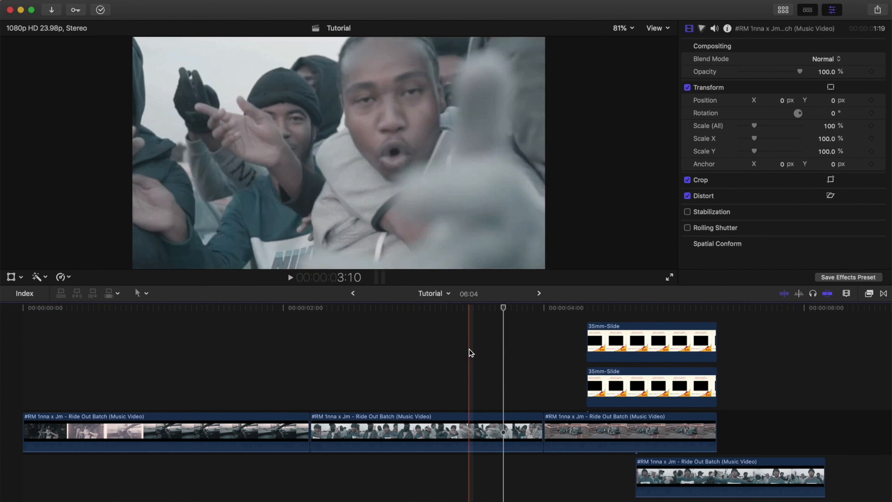
# Step: Review the Ride Out Batch example edit, playing the section with the stacked 35mm-Slide overlays
pyautogui.hscroll(5, 479, 353)
pyautogui.scroll(1, 494, 353)
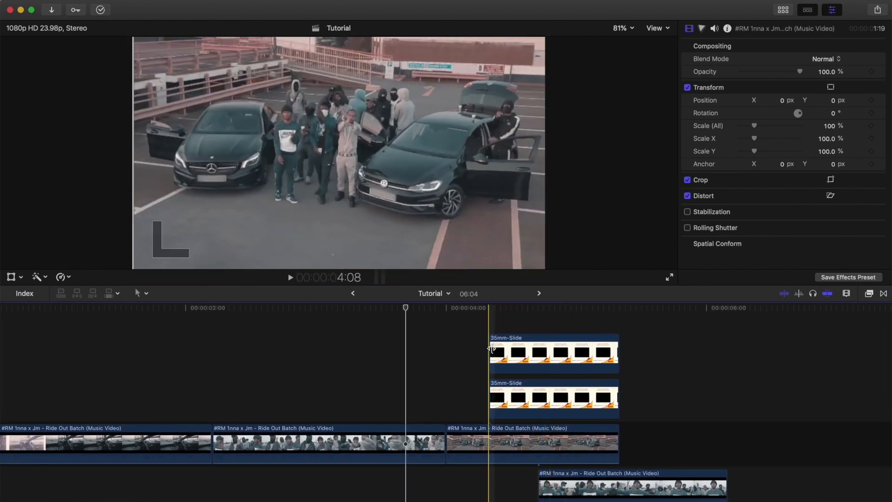
pyautogui.hscroll(-5, 534, 353)
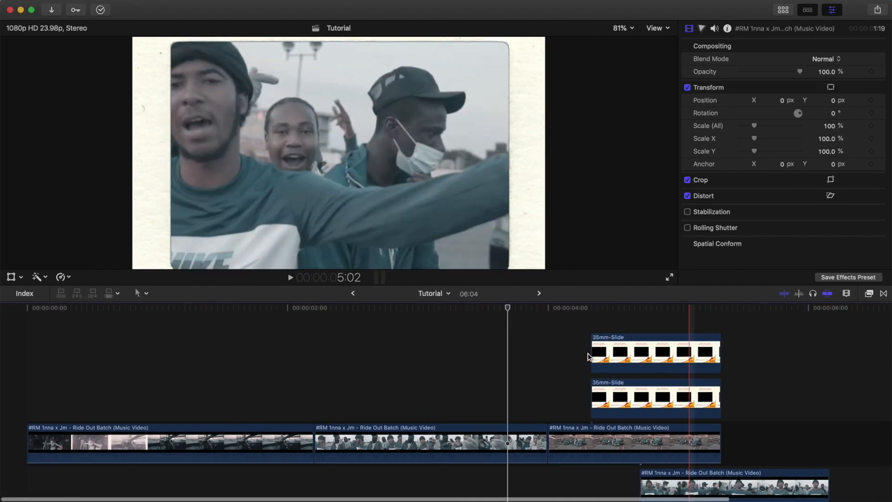
pyautogui.press('space')
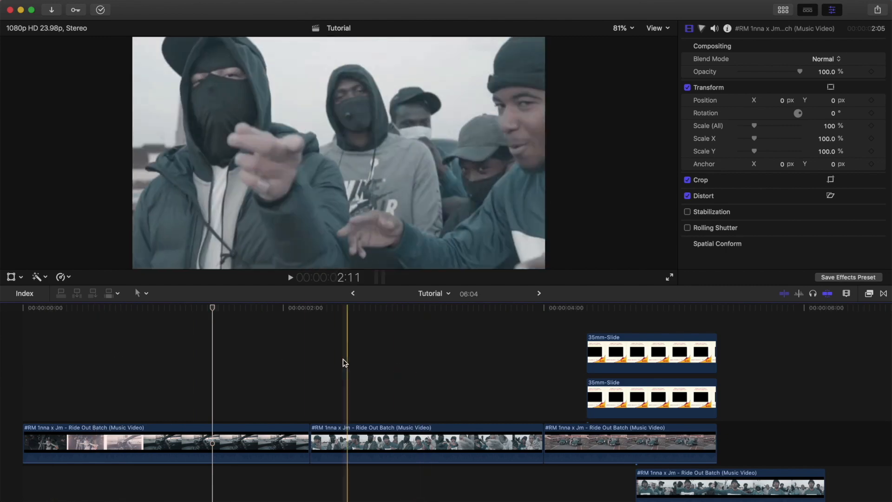
pyautogui.press('space')
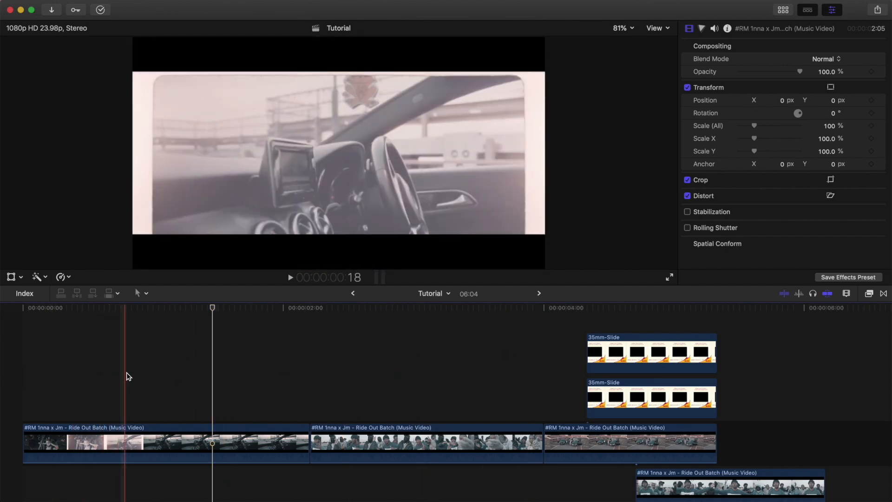
pyautogui.hscroll(5, 171, 369)
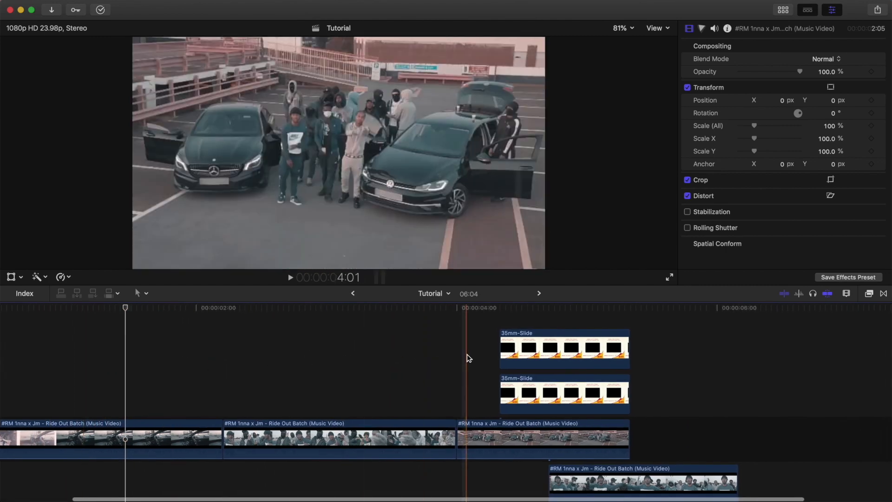
pyautogui.press('space')
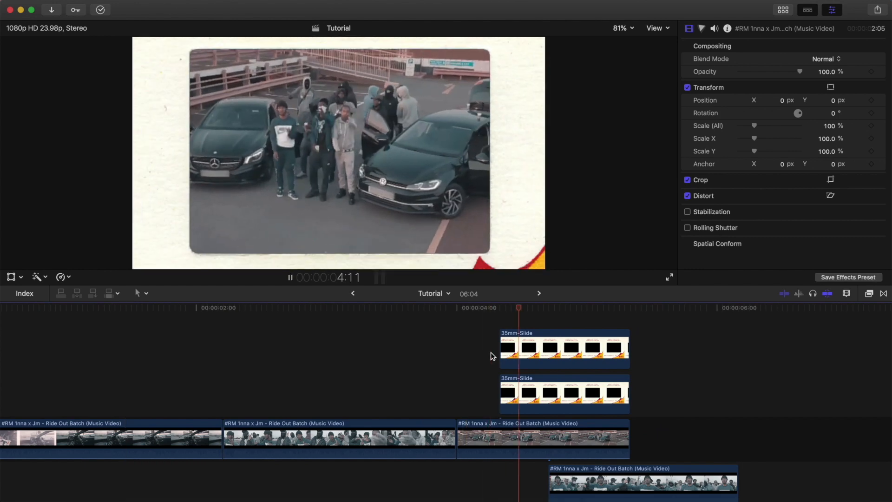
pyautogui.hscroll(6, 478, 343)
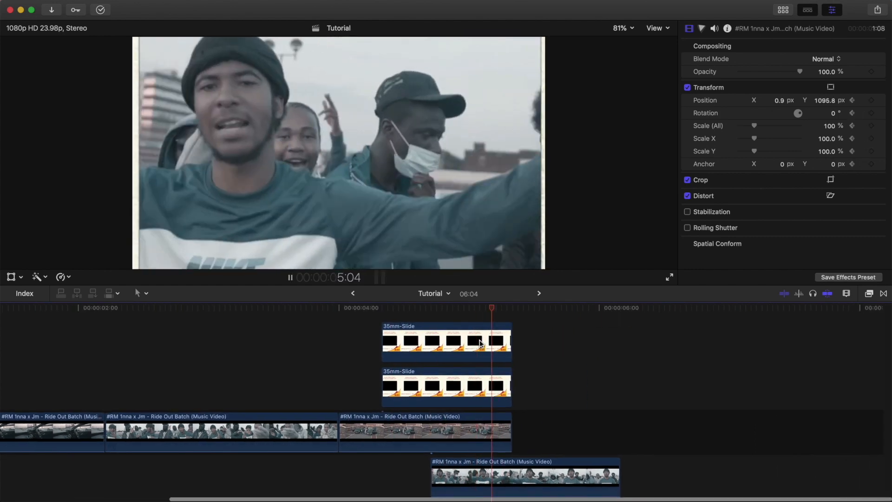
pyautogui.press('space')
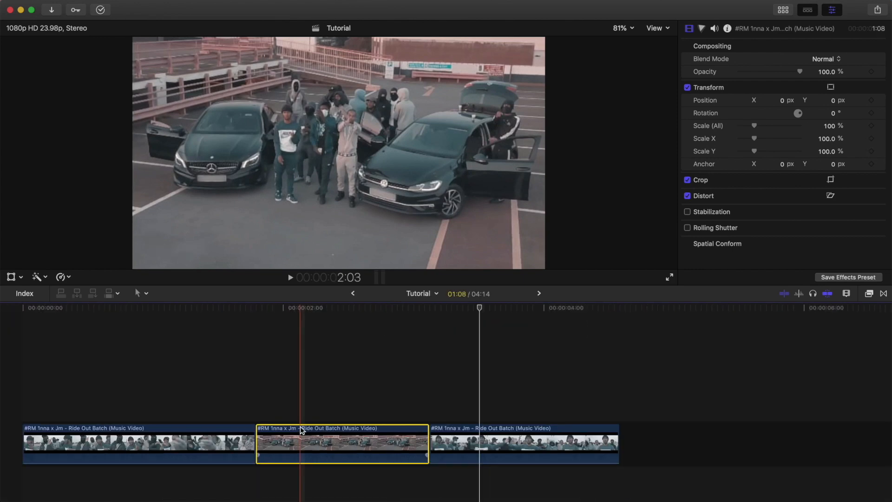
# Step: Check the cut between the last two Ride Out Batch clips and delete the first clip
pyautogui.scroll(-2, 300, 425)
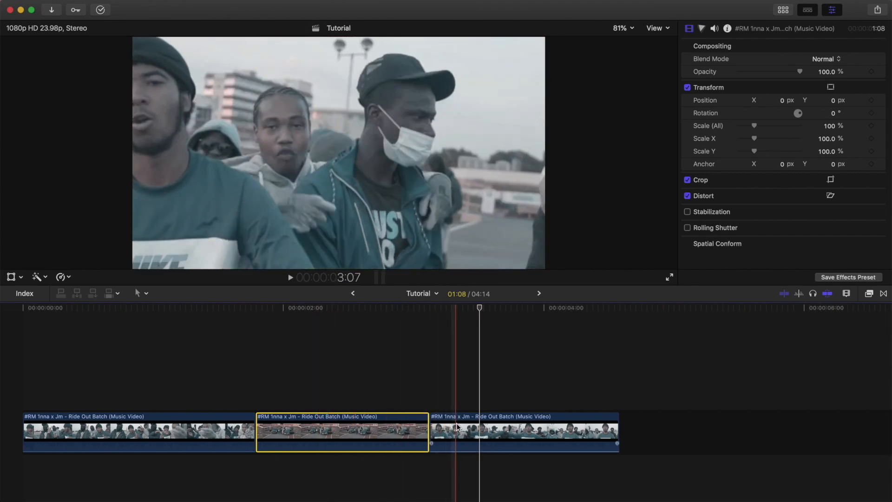
pyautogui.press('space')
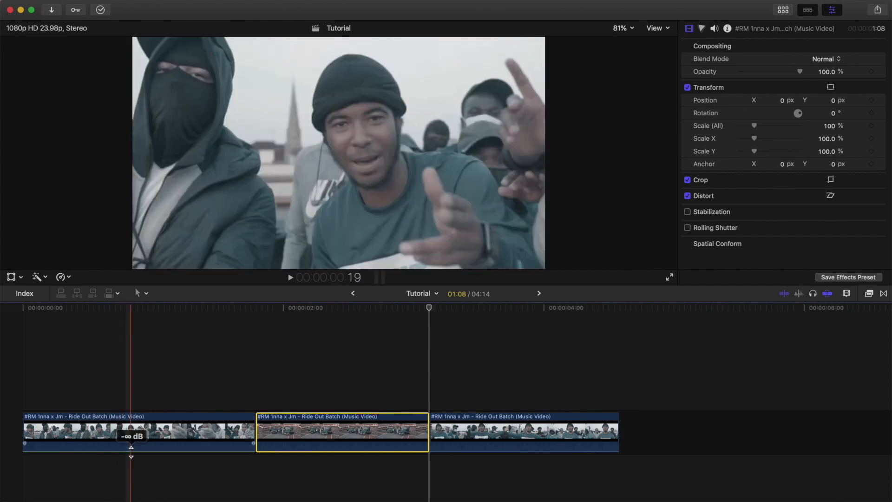
pyautogui.click(135, 432)
pyautogui.press('Delete')
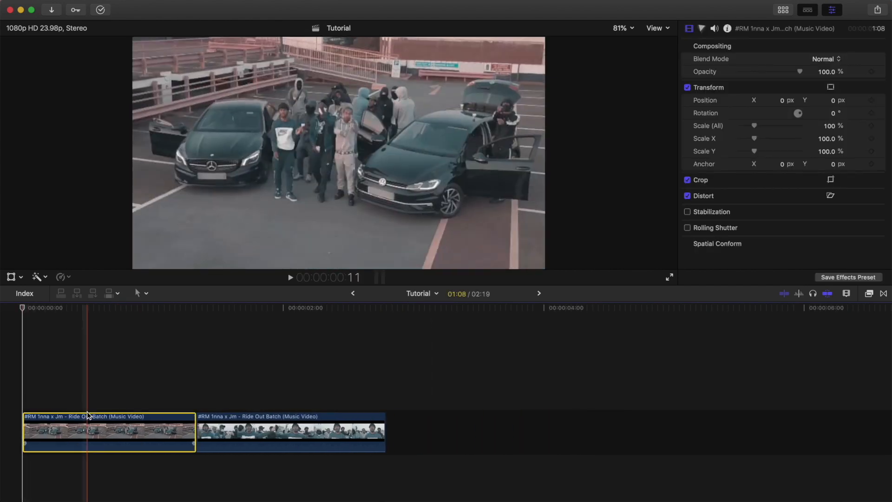
# Step: Place the 35mm-Slide clip from the media browser on a layer above the cut between the two Ride Out Batch clips
pyautogui.press('super+equal')
pyautogui.click(559, 408)
pyautogui.click(432, 436)
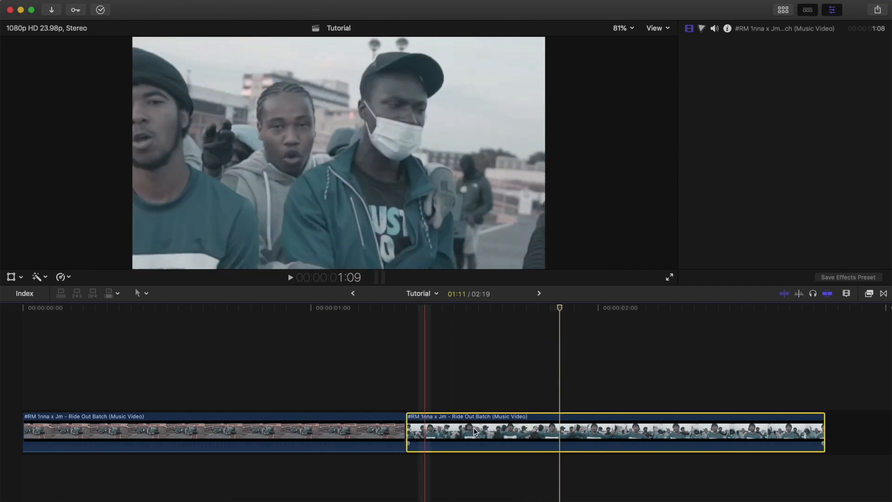
pyautogui.press('super+4')
pyautogui.click(218, 432)
pyautogui.click(783, 9)
pyautogui.scroll(5, 279, 163)
pyautogui.click(256, 207)
pyautogui.moveTo(257, 203); pyautogui.dragTo(368, 370)
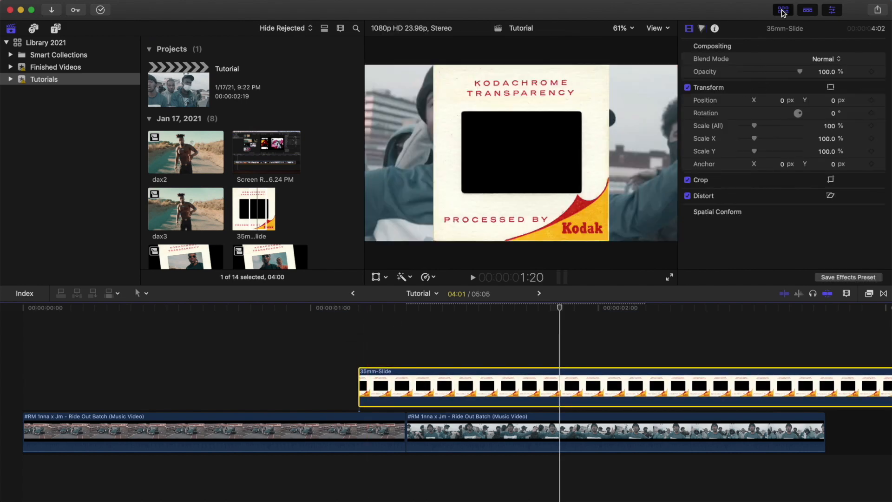
pyautogui.click(783, 10)
# Step: Reposition the 35mm-Slide overlay so it starts at about 1:22, over the second Ride Out Batch clip
pyautogui.moveTo(451, 384); pyautogui.dragTo(306, 383)
pyautogui.hscroll(2, 361, 379)
pyautogui.hscroll(-2, 358, 381)
pyautogui.scroll(-1, 357, 381)
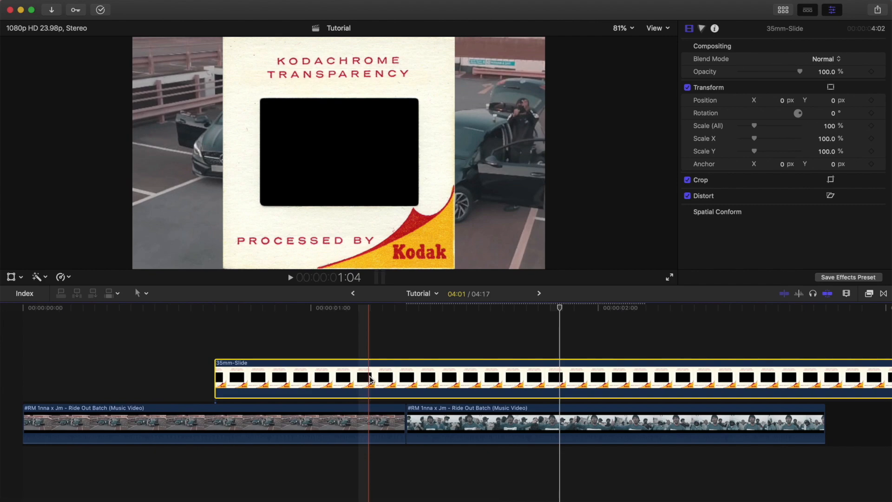
pyautogui.moveTo(376, 380); pyautogui.dragTo(341, 381)
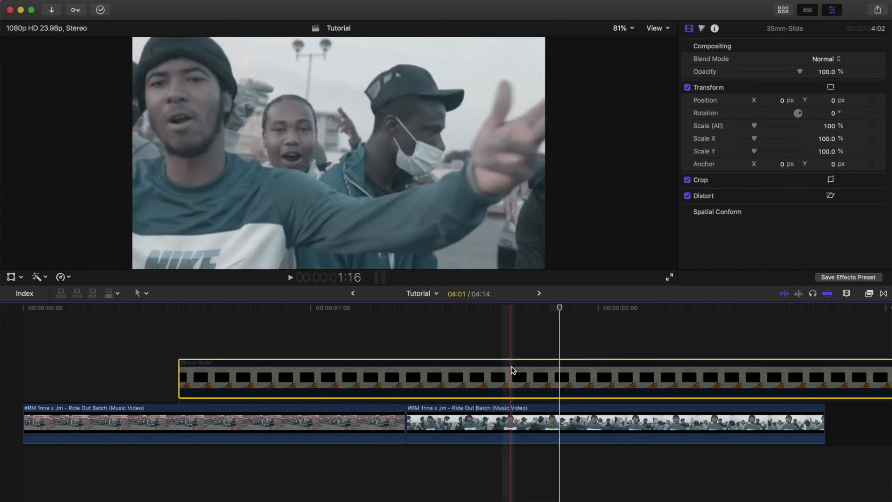
pyautogui.moveTo(245, 372); pyautogui.dragTo(568, 374)
pyautogui.hscroll(10, 578, 372)
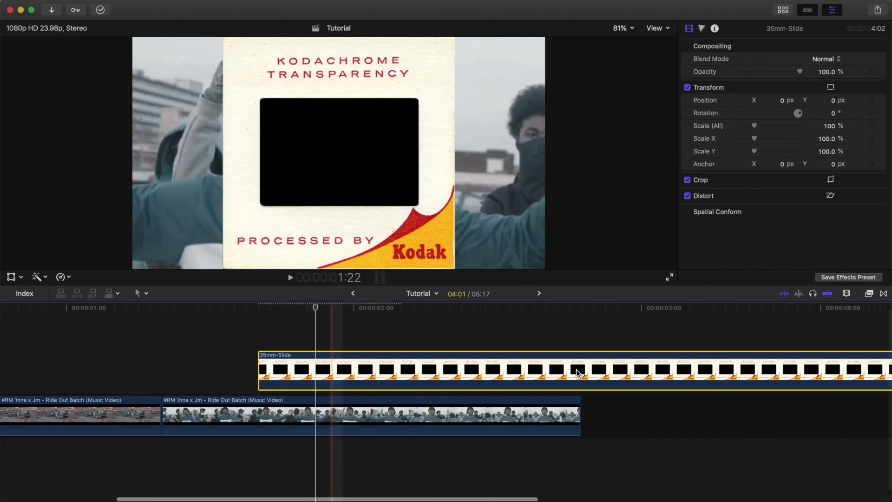
pyautogui.moveTo(323, 377); pyautogui.dragTo(395, 377)
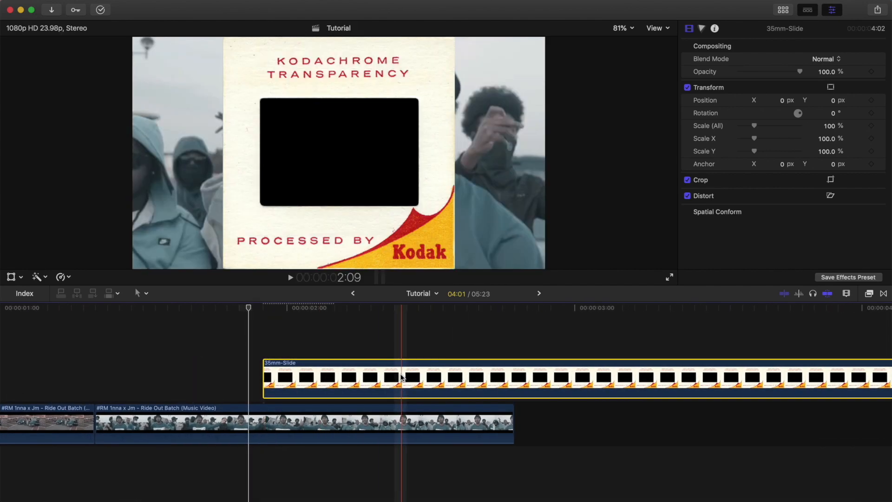
# Step: Apply the Keyer effect from the Keying category to the 35mm-Slide clip
pyautogui.click(869, 293)
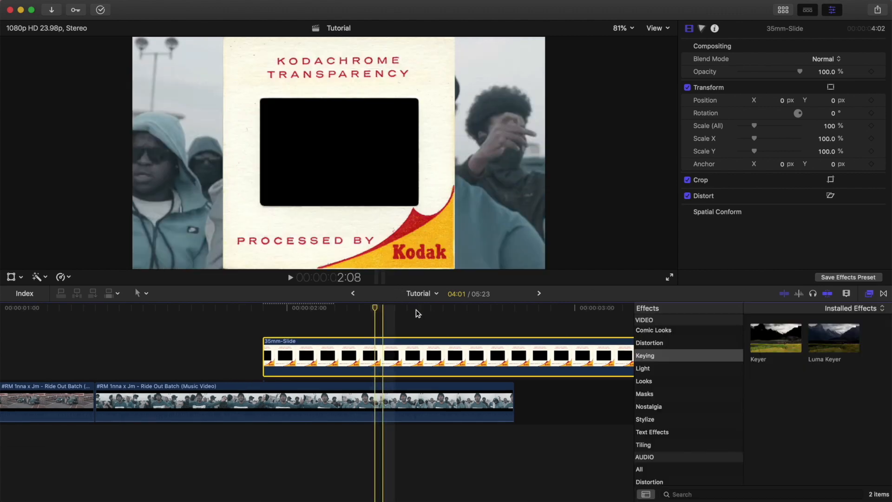
pyautogui.click(644, 393)
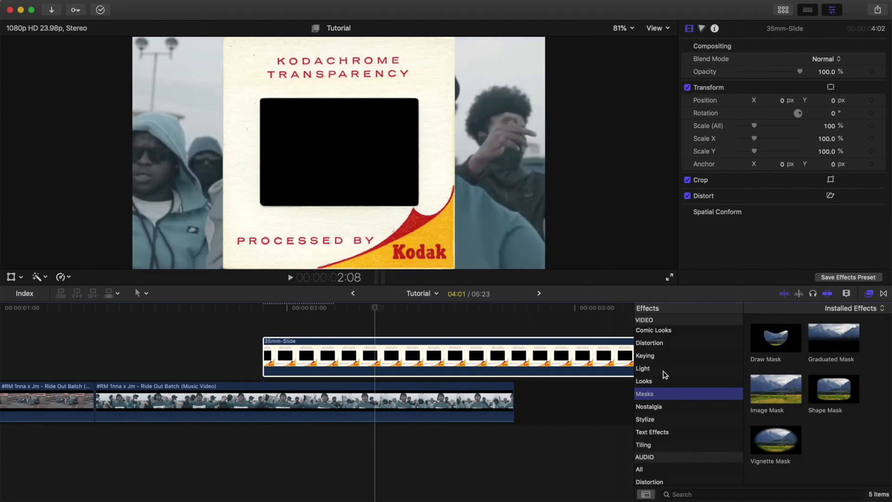
pyautogui.click(664, 357)
pyautogui.moveTo(776, 352); pyautogui.dragTo(458, 353)
pyautogui.click(874, 294)
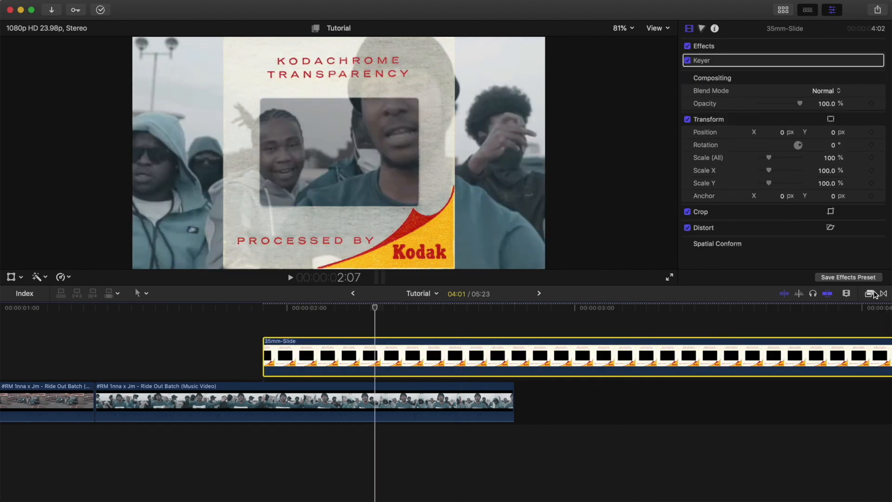
# Step: Sample the slide's black window as the Keyer color and set Fill Holes to 10.0
pyautogui.click(867, 61)
pyautogui.moveTo(351, 144); pyautogui.dragTo(369, 169)
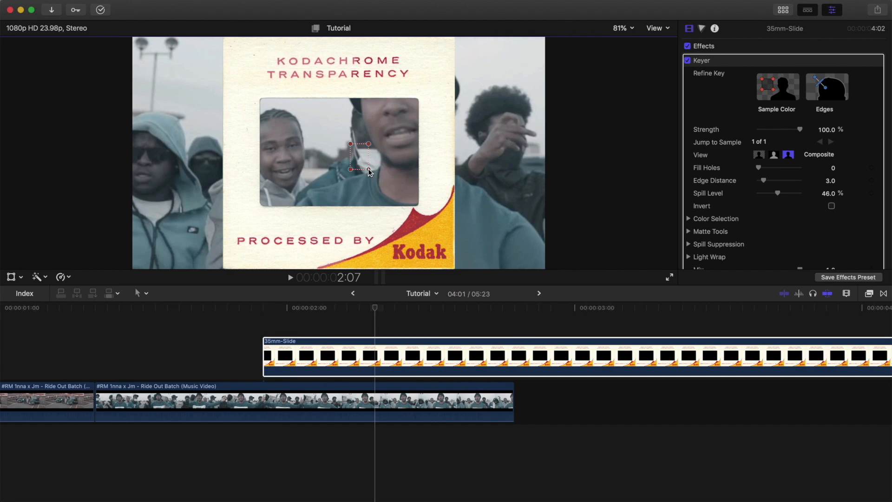
pyautogui.moveTo(758, 167); pyautogui.dragTo(807, 171)
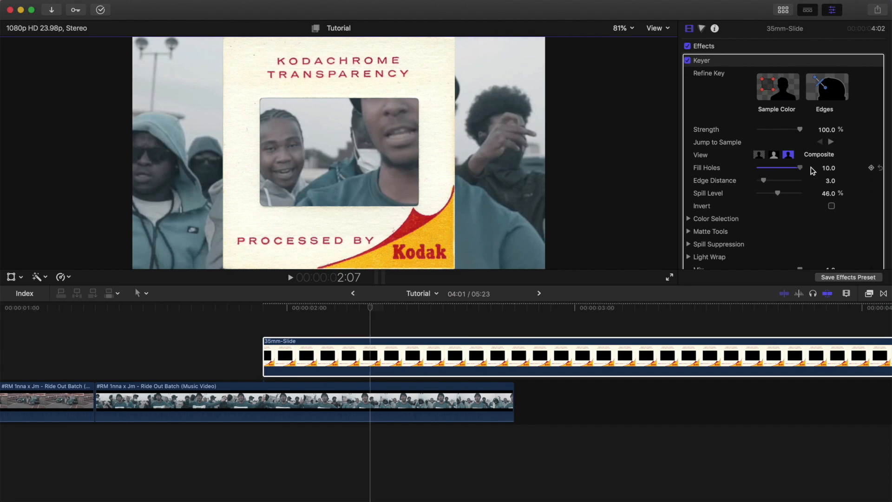
pyautogui.click(368, 350)
pyautogui.moveTo(370, 308); pyautogui.dragTo(334, 308)
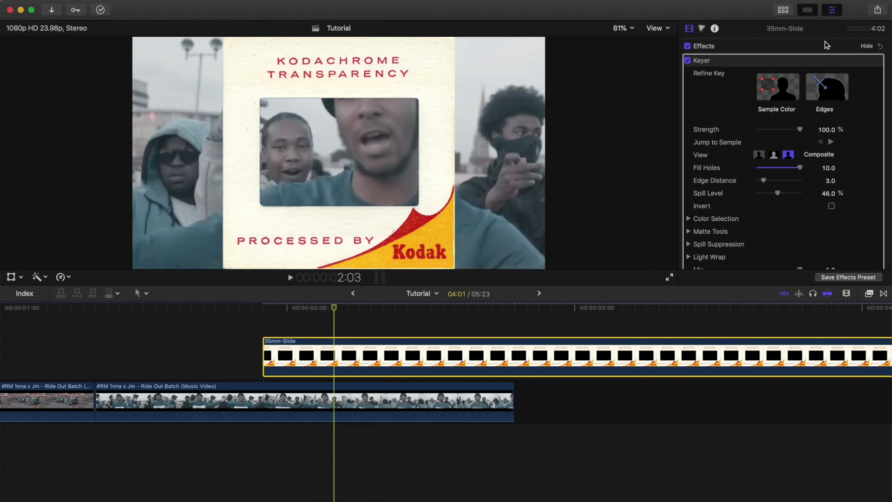
pyautogui.click(865, 61)
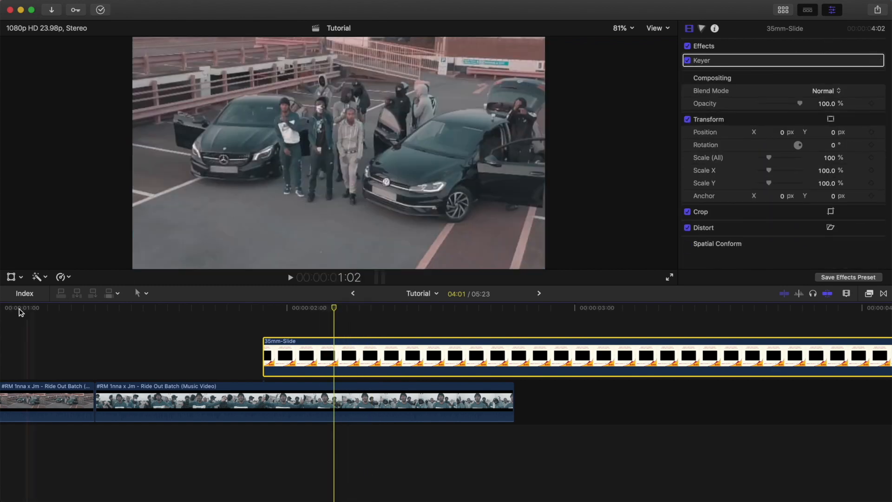
# Step: At the start of the 35mm-Slide clip, set Position Y to -2.3 px and keyframe Scale (All) at 271%
pyautogui.click(263, 309)
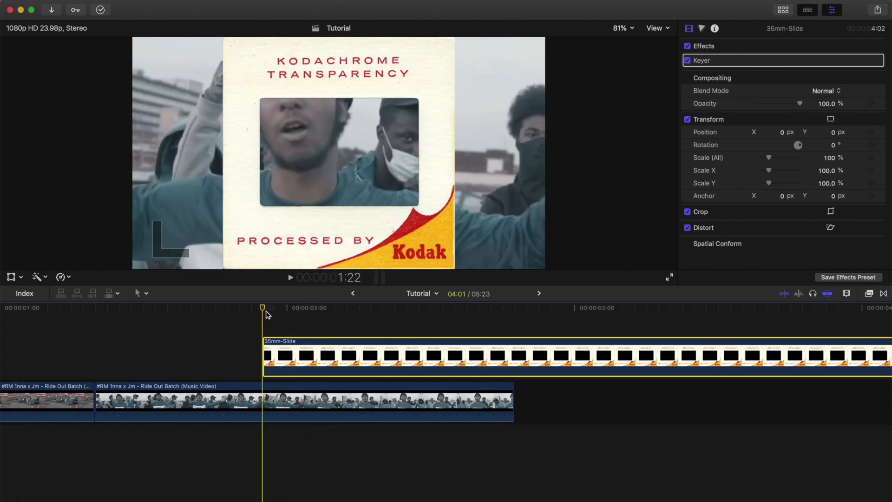
pyautogui.moveTo(266, 450); pyautogui.dragTo(85, 399)
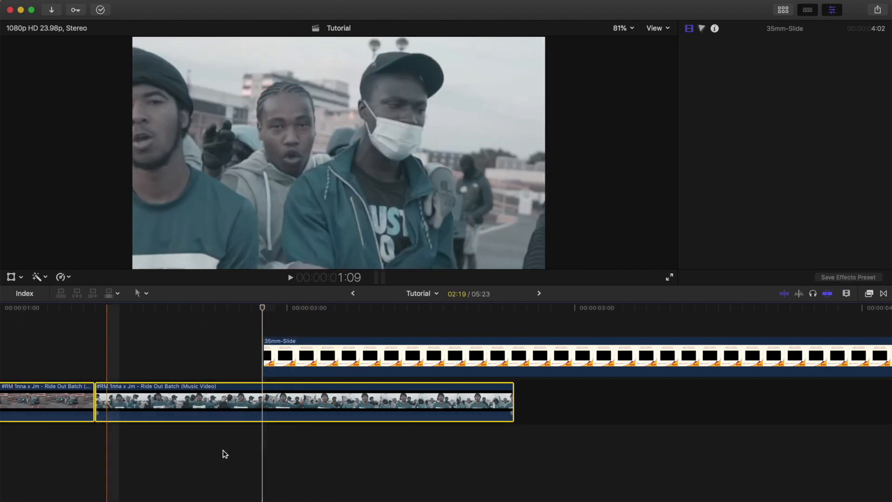
pyautogui.click(224, 450)
pyautogui.click(311, 361)
pyautogui.click(264, 306)
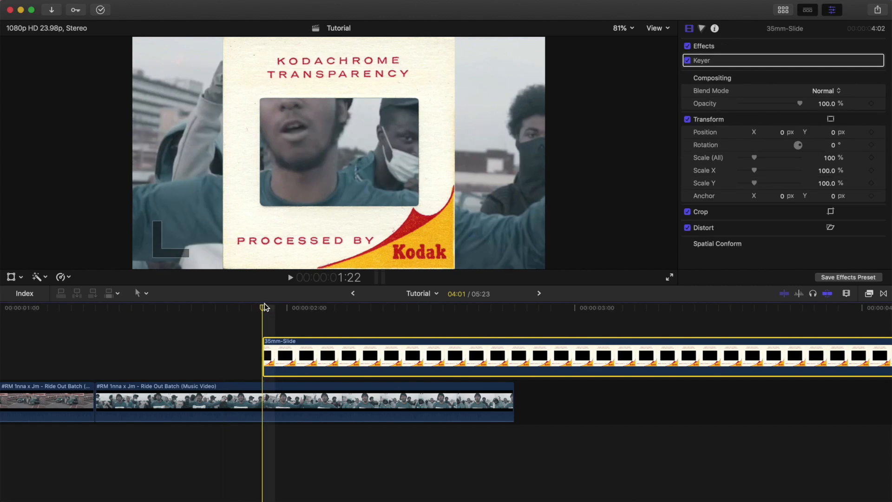
pyautogui.press('v')
pyautogui.press('v')
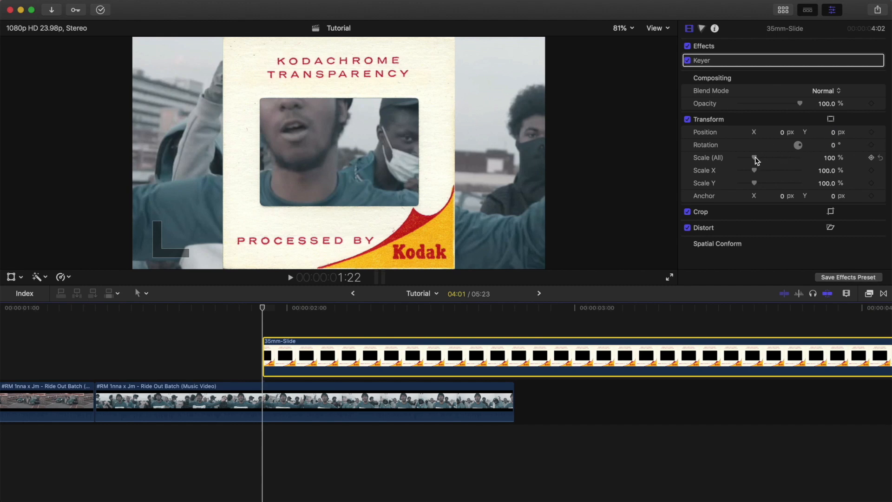
pyautogui.moveTo(755, 158); pyautogui.dragTo(766, 158)
pyautogui.moveTo(833, 132); pyautogui.dragTo(814, 148)
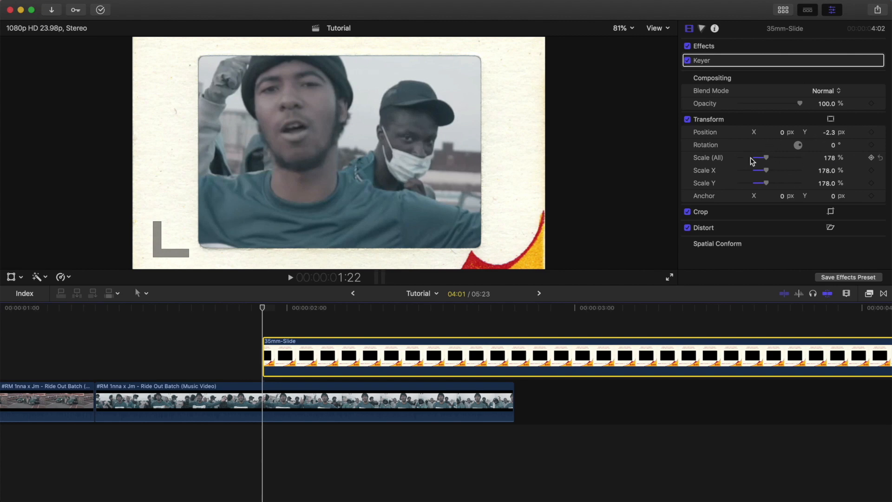
pyautogui.moveTo(766, 159); pyautogui.dragTo(782, 159)
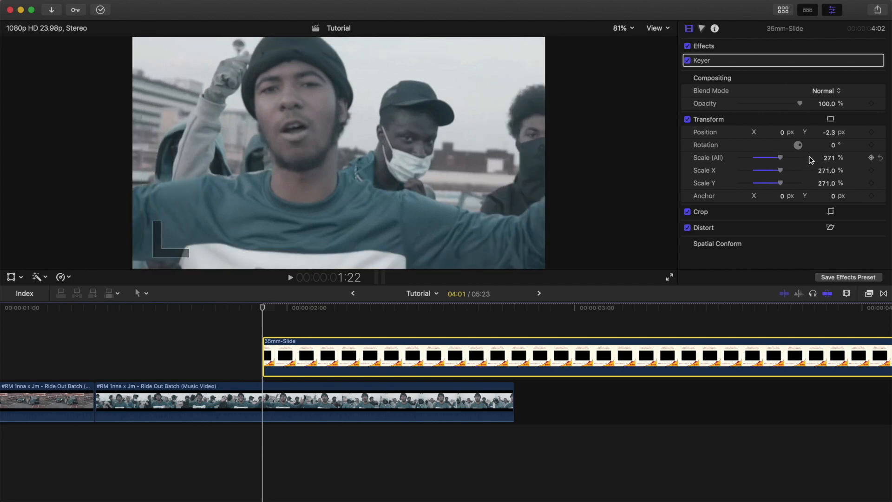
pyautogui.click(872, 159)
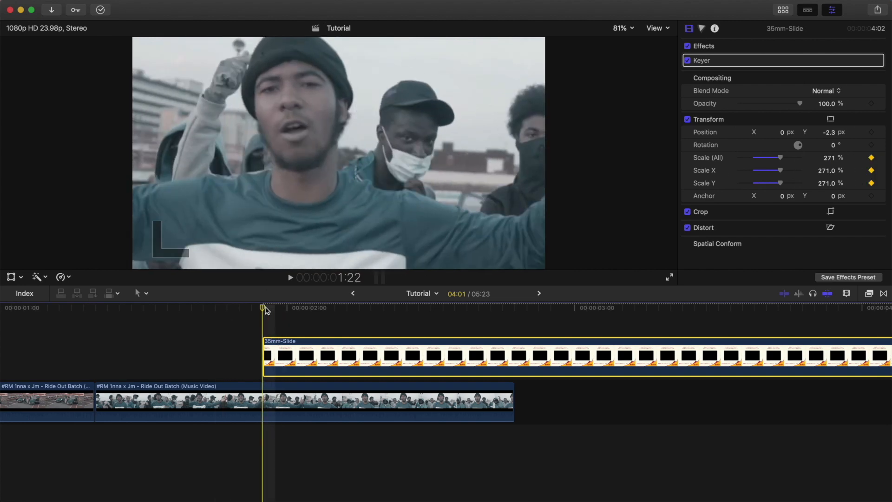
# Step: Keyframe the 35mm-Slide clip's Scale (All) at 191% on frame 2:05
pyautogui.press('space')
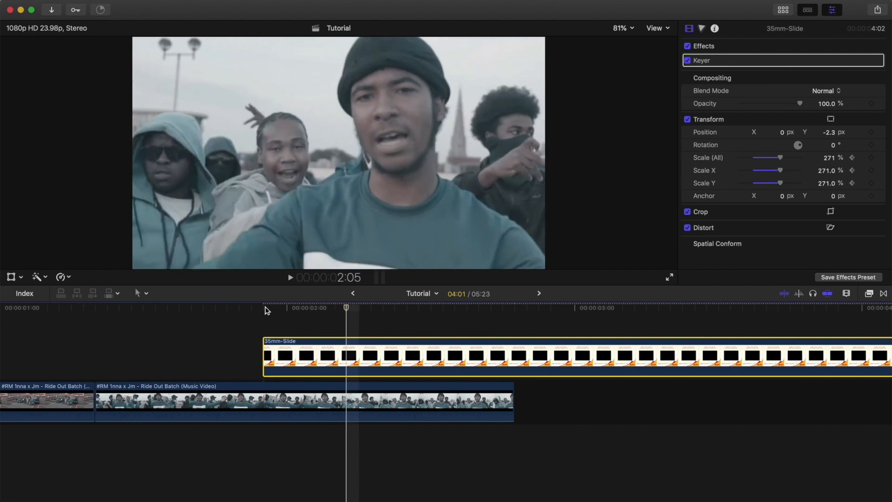
pyautogui.hscroll(5, 268, 310)
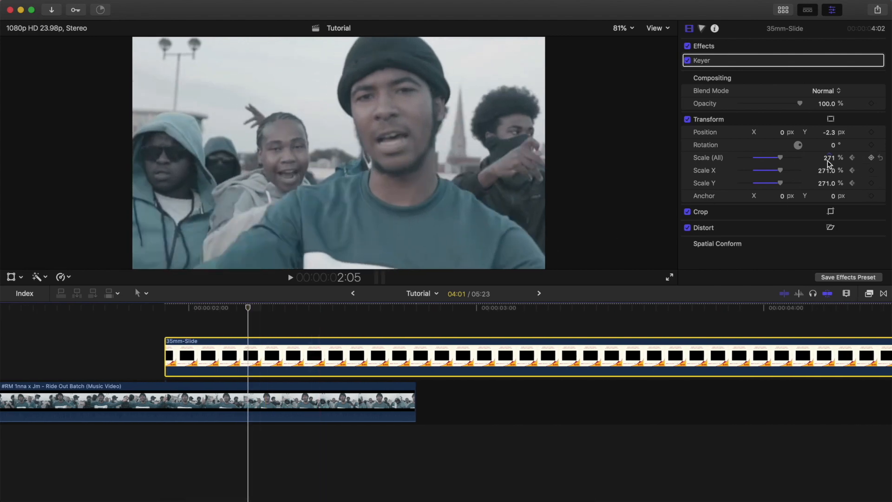
pyautogui.click(782, 156)
pyautogui.moveTo(781, 159); pyautogui.dragTo(770, 161)
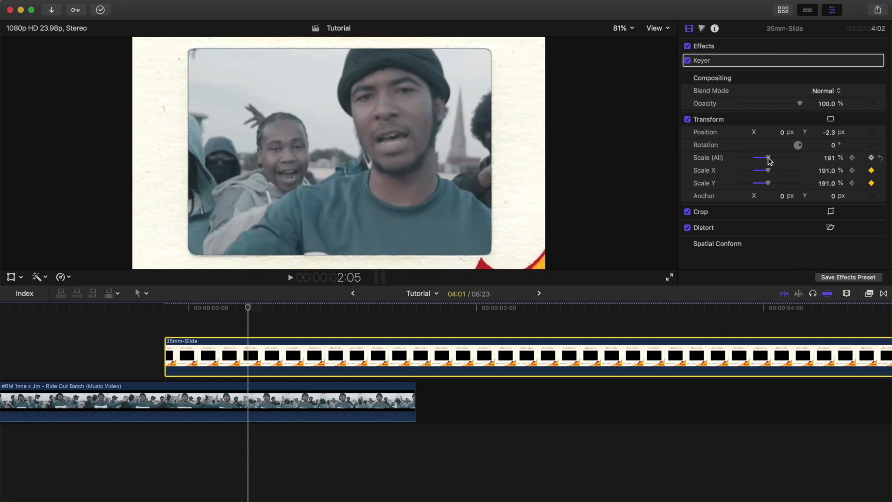
# Step: Play back the slide's scale-down animation and step through the frames around its end keyframe
pyautogui.moveTo(250, 307); pyautogui.dragTo(180, 309)
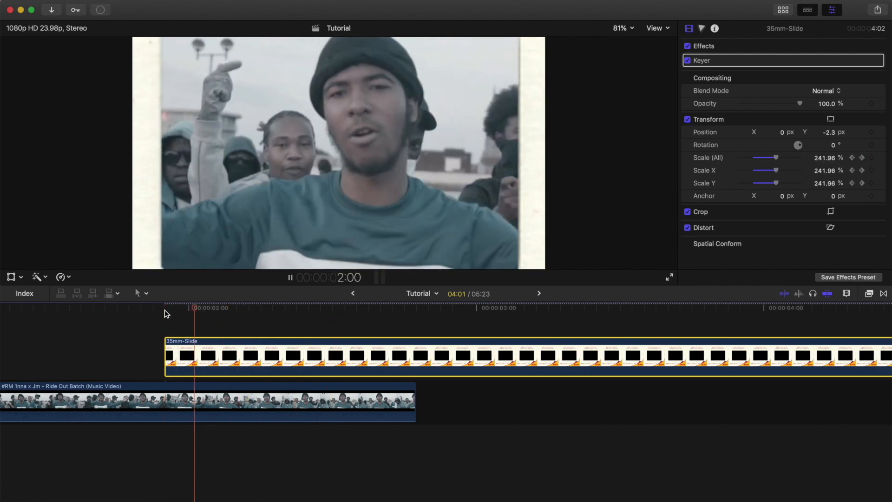
pyautogui.moveTo(167, 309); pyautogui.dragTo(266, 328)
pyautogui.press('Left')
pyautogui.press('Left')
pyautogui.press('Right')
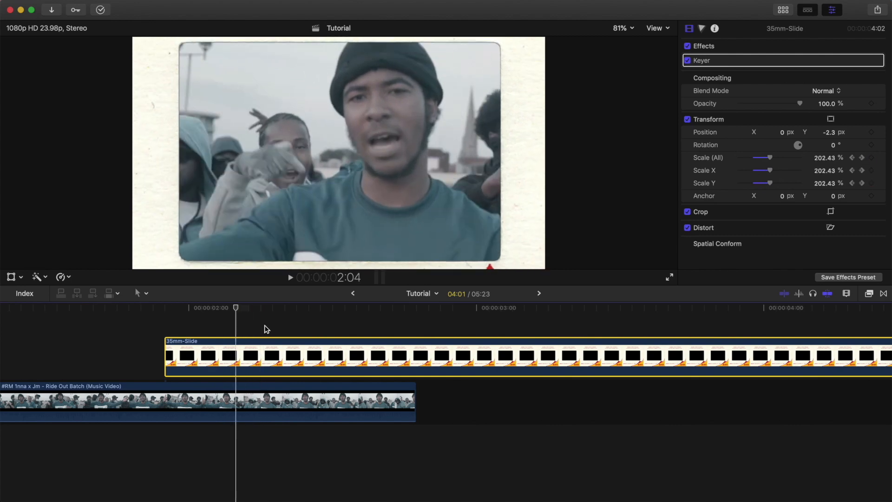
pyautogui.press('Right')
pyautogui.press('Right')
pyautogui.press('Left')
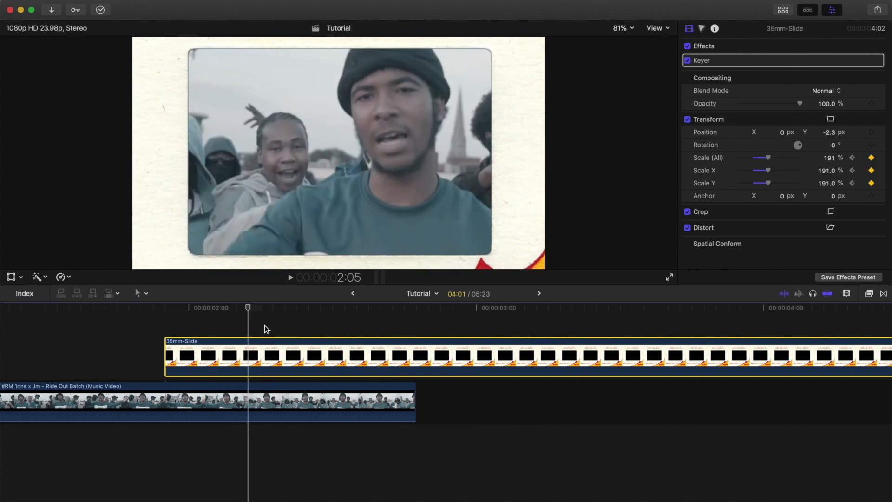
# Step: Add a Position keyframe to the 35mm-Slide clip on frame 2:06, one frame after the second scale keyframe
pyautogui.press('Right')
pyautogui.press('Left')
pyautogui.press('Right')
pyautogui.press('Left')
pyautogui.press('Left')
pyautogui.press('Right')
pyautogui.press('Right')
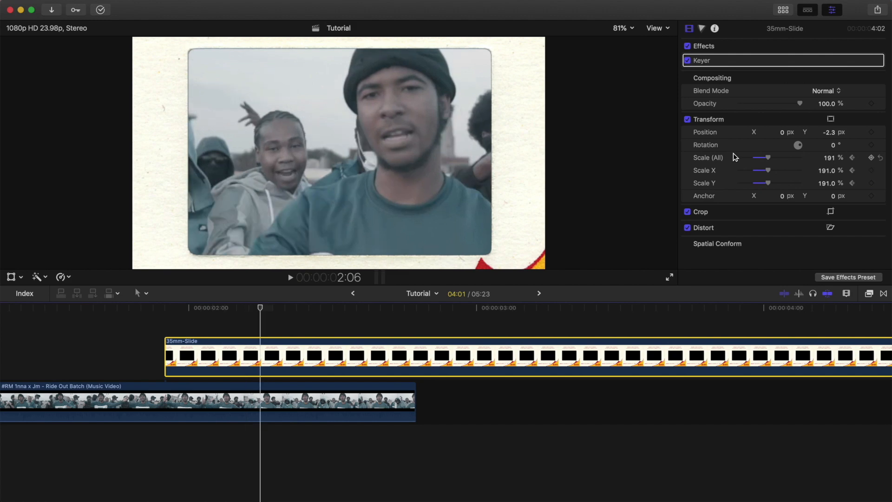
pyautogui.click(873, 133)
# Step: Raise the 35mm-Slide clip out of the picture on frame 2:13 by setting Position Y to 1582.7 px
pyautogui.press('space')
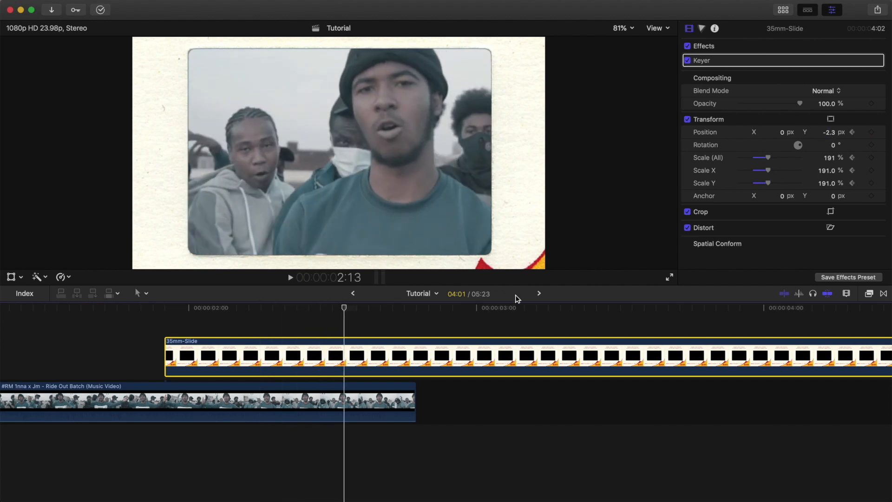
pyautogui.click(830, 135)
pyautogui.moveTo(819, 132)
pyautogui.mouseDown()
pyautogui.moveTo(823, 19)
pyautogui.moveTo(830, 135)
pyautogui.mouseUp()
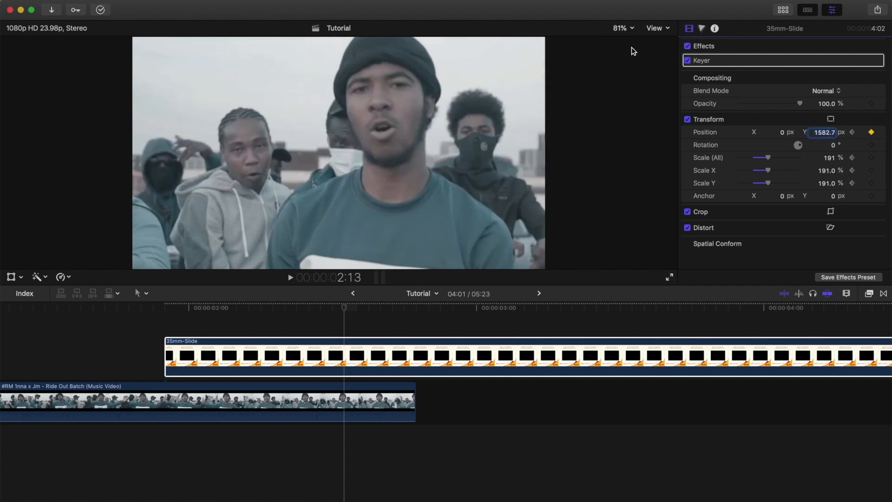
# Step: Zoom the viewer to 50%, show the slide's transform outline and play back its exit beyond the upper edge of the picture
pyautogui.click(621, 28)
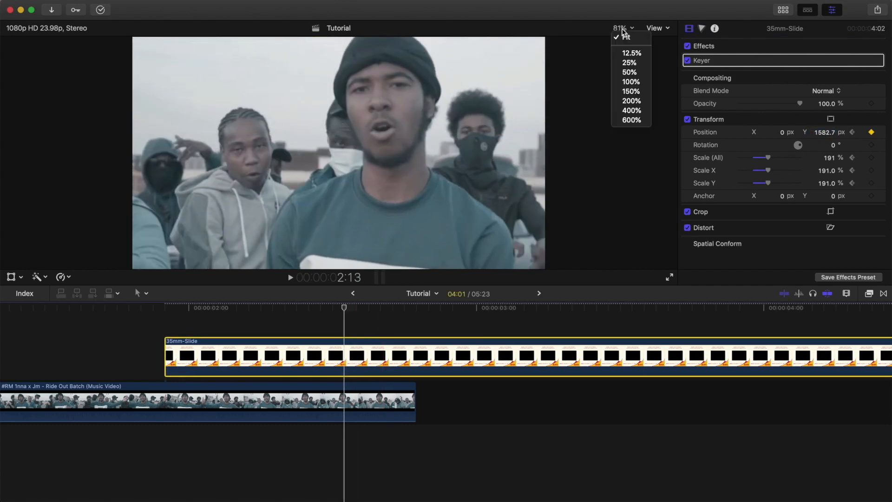
pyautogui.click(623, 76)
pyautogui.click(10, 277)
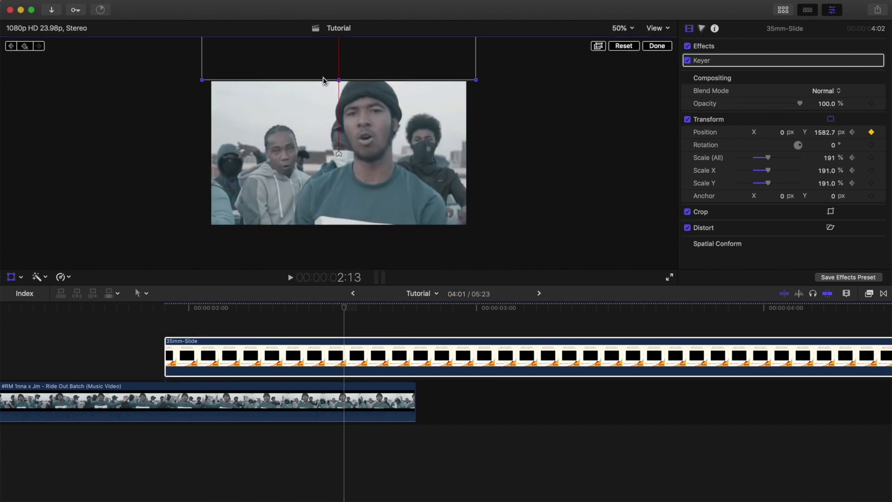
pyautogui.moveTo(345, 309); pyautogui.dragTo(308, 314)
pyautogui.press('space')
pyautogui.click(453, 182)
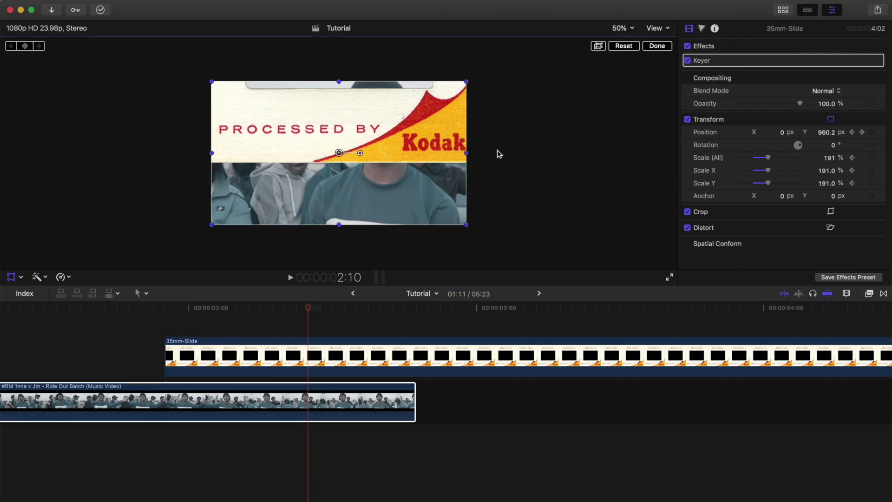
pyautogui.click(655, 46)
# Step: Apply the Graduated Mask effect from the Masks category to the 35mm-Slide clip
pyautogui.click(279, 346)
pyautogui.hscroll(1, 297, 349)
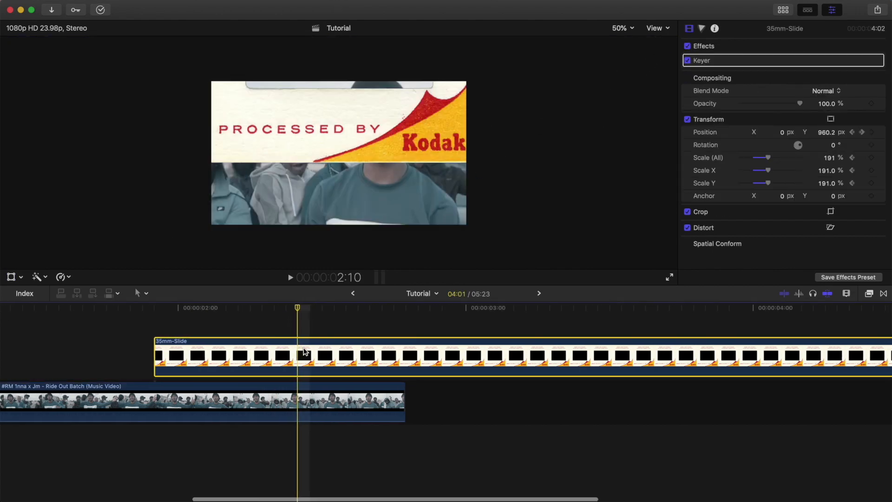
pyautogui.moveTo(294, 309)
pyautogui.mouseDown()
pyautogui.moveTo(267, 309)
pyautogui.moveTo(310, 311)
pyautogui.mouseUp()
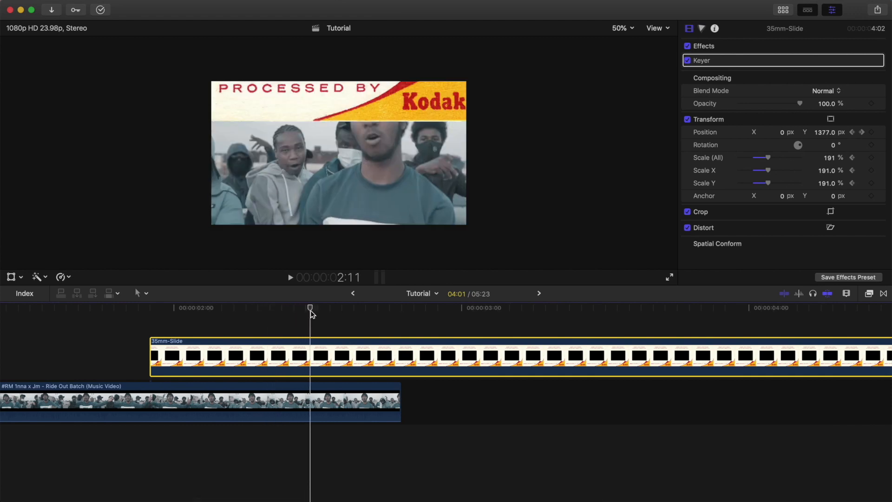
pyautogui.click(872, 295)
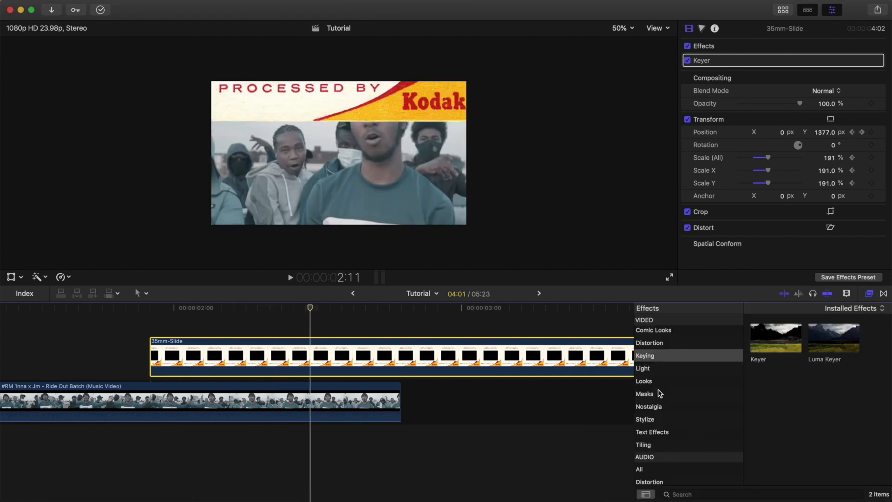
pyautogui.click(659, 394)
pyautogui.moveTo(848, 337); pyautogui.dragTo(295, 360)
pyautogui.click(869, 293)
# Step: Feather the slide's lower edge on frame 2:10 by setting the Graduated Mask's Target Y to -0.09 px and Center Y to -0.39 px
pyautogui.moveTo(240, 307); pyautogui.dragTo(275, 312)
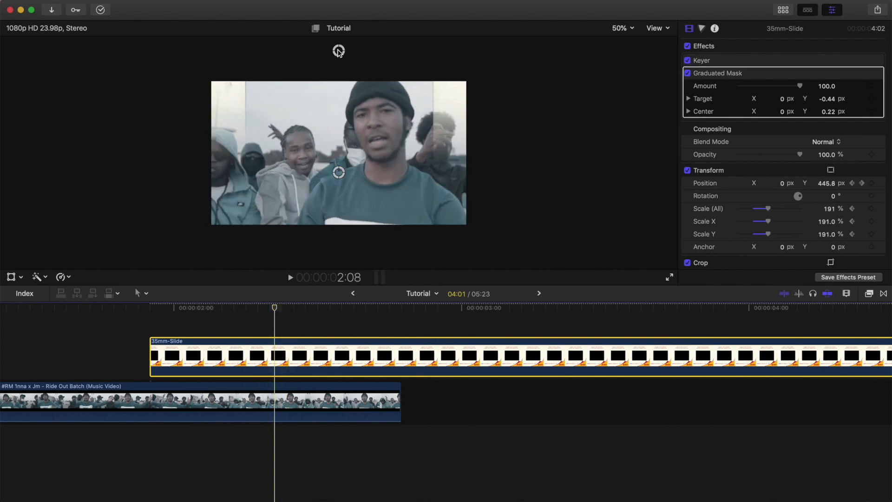
pyautogui.moveTo(338, 51); pyautogui.dragTo(339, 177)
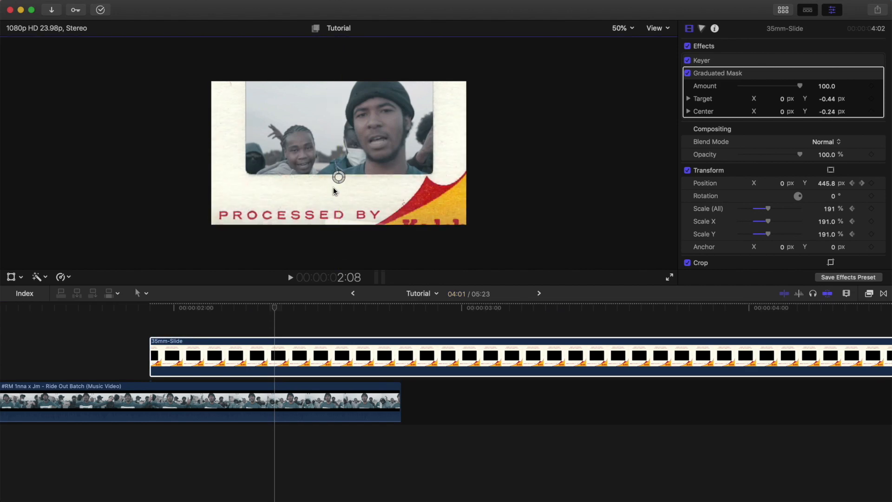
pyautogui.moveTo(274, 311); pyautogui.dragTo(304, 318)
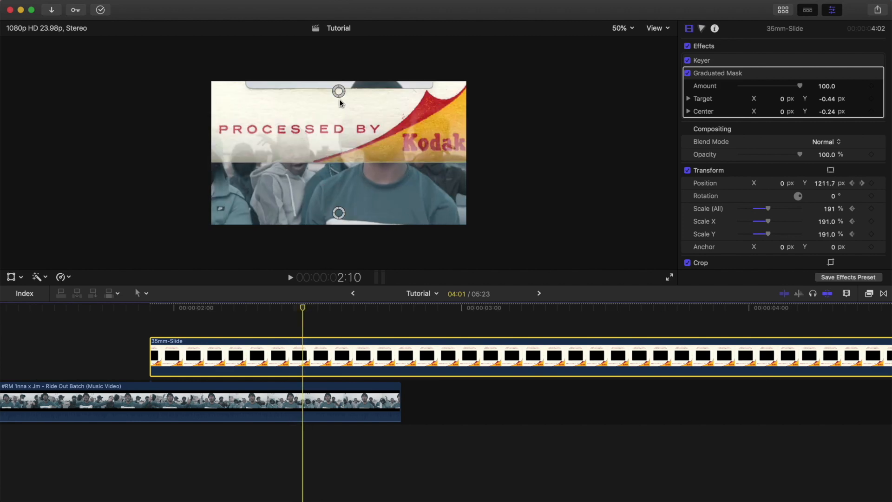
pyautogui.moveTo(338, 92); pyautogui.dragTo(338, 142)
pyautogui.moveTo(340, 266); pyautogui.dragTo(338, 159)
pyautogui.moveTo(339, 124); pyautogui.dragTo(339, 133)
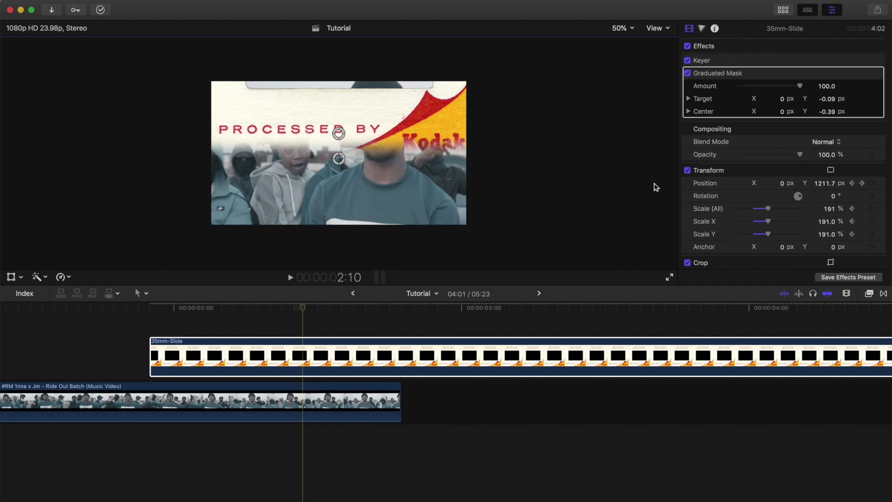
# Step: Duplicate the masked 35mm-Slide clip so that two copies are stacked above the music video clip
pyautogui.click(359, 355)
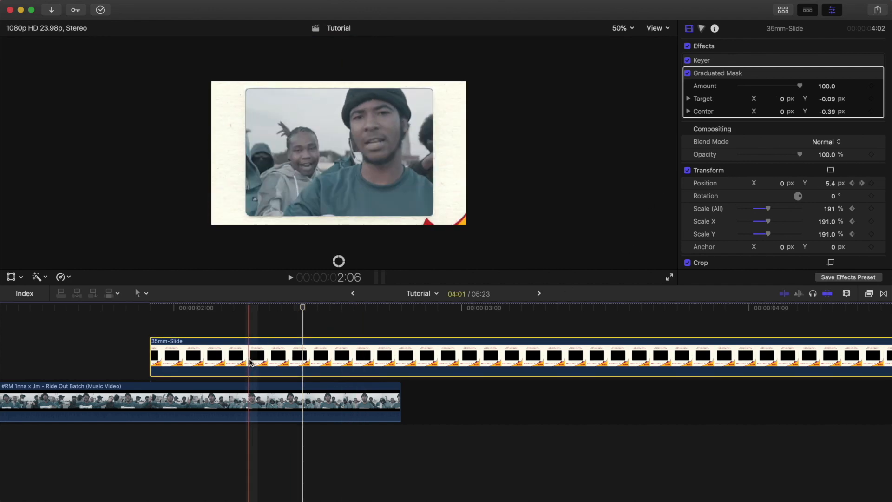
pyautogui.moveTo(250, 362)
pyautogui.mouseDown()
pyautogui.moveTo(254, 310)
pyautogui.moveTo(255, 359)
pyautogui.moveTo(246, 363)
pyautogui.mouseUp()
pyautogui.click(294, 307)
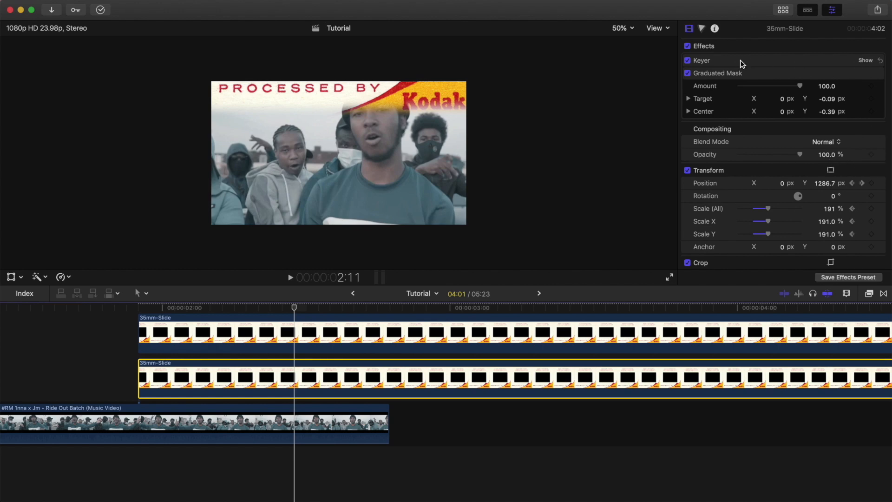
# Step: Delete the Graduated Mask from the lower 35mm-Slide copy and reset its Position parameter
pyautogui.click(775, 73)
pyautogui.press('Delete')
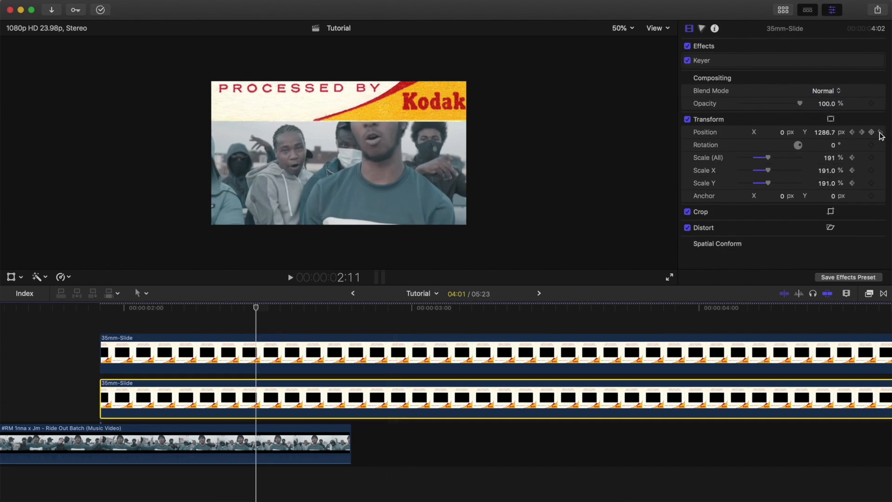
pyautogui.click(880, 133)
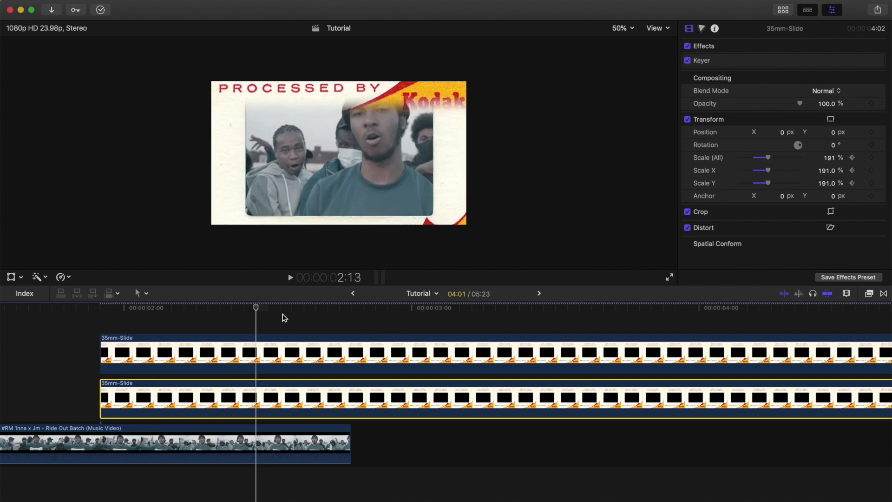
# Step: Temporarily disable the upper 35mm-Slide clip to inspect the lower copy alone, and scrub through the slide's exit with both enabled
pyautogui.moveTo(261, 309); pyautogui.dragTo(219, 328)
pyautogui.click(217, 358)
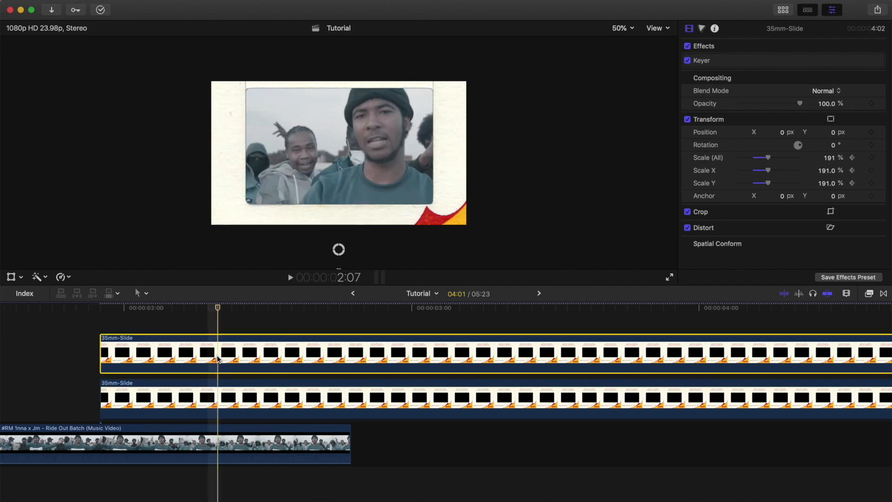
pyautogui.press('v')
pyautogui.click(279, 402)
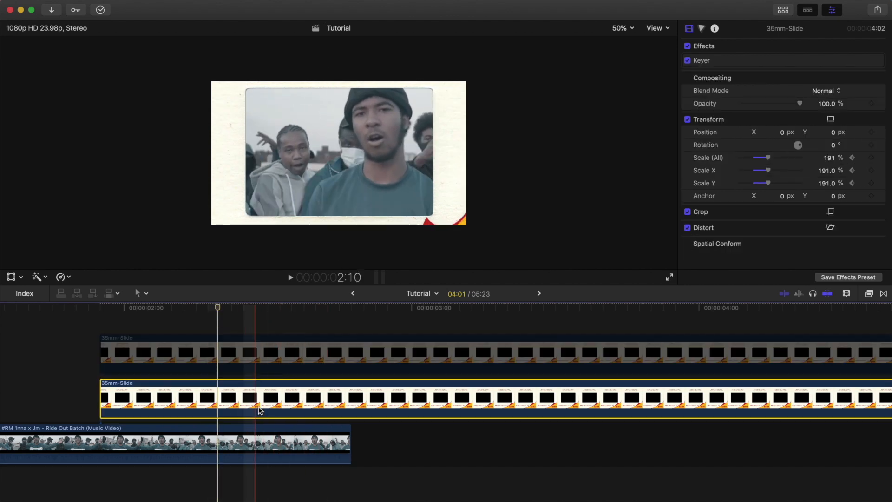
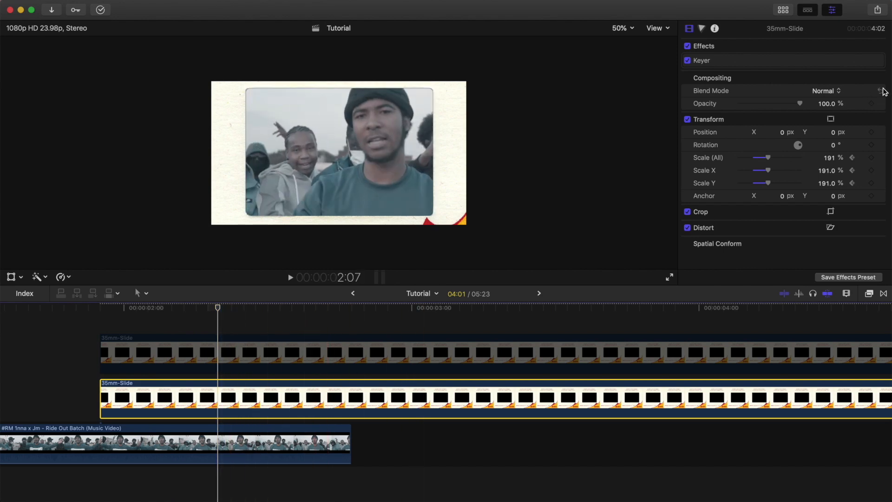
pyautogui.click(214, 352)
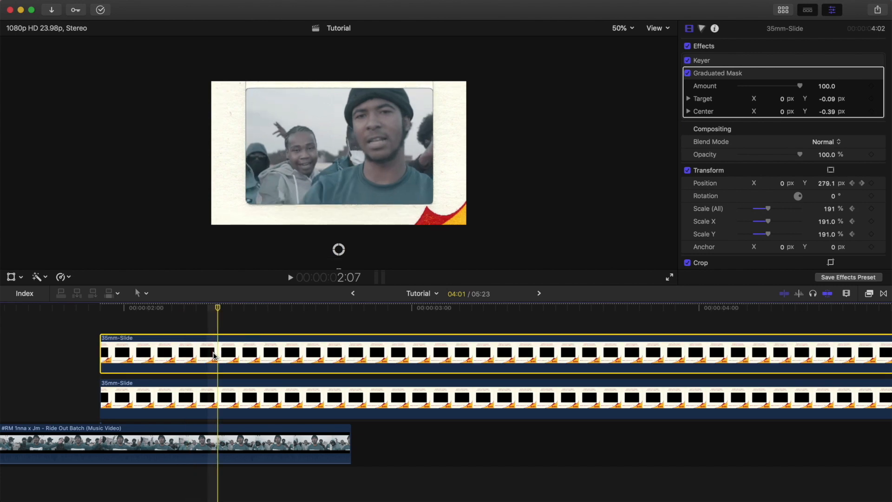
pyautogui.click(223, 309)
pyautogui.moveTo(224, 313); pyautogui.dragTo(255, 310)
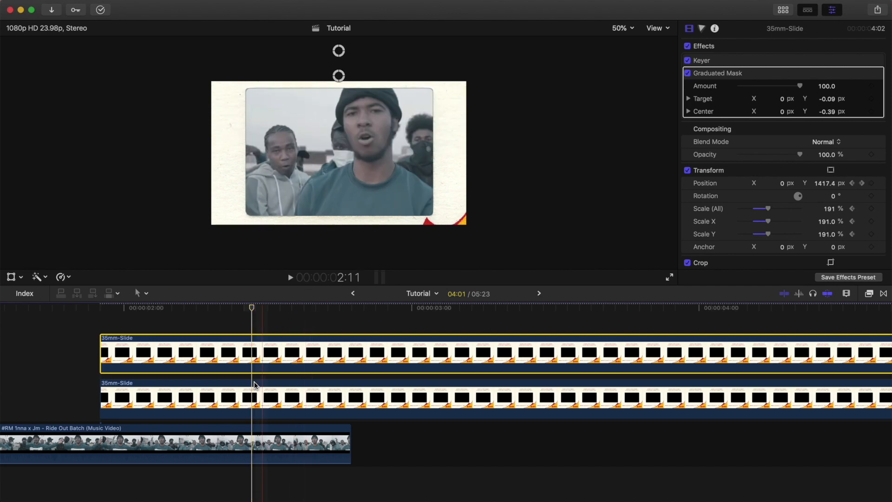
# Step: Keyframe the lower 35mm-Slide clip's Position Y at -545.7 px on frame 2:10 and -887.4 px on frame 2:09
pyautogui.click(210, 393)
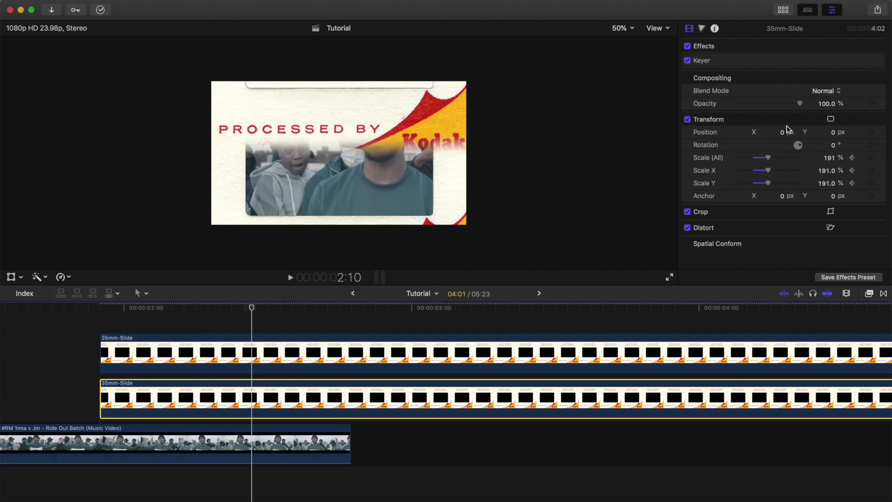
pyautogui.moveTo(836, 133)
pyautogui.mouseDown()
pyautogui.moveTo(835, 172)
pyautogui.moveTo(835, 147)
pyautogui.mouseUp()
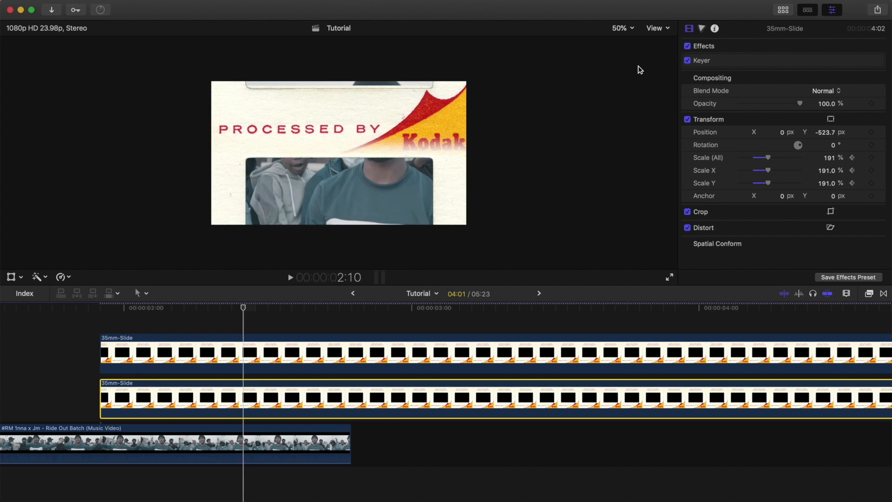
pyautogui.moveTo(825, 132)
pyautogui.mouseDown()
pyautogui.moveTo(825, 140)
pyautogui.moveTo(820, 123)
pyautogui.moveTo(825, 132)
pyautogui.mouseUp()
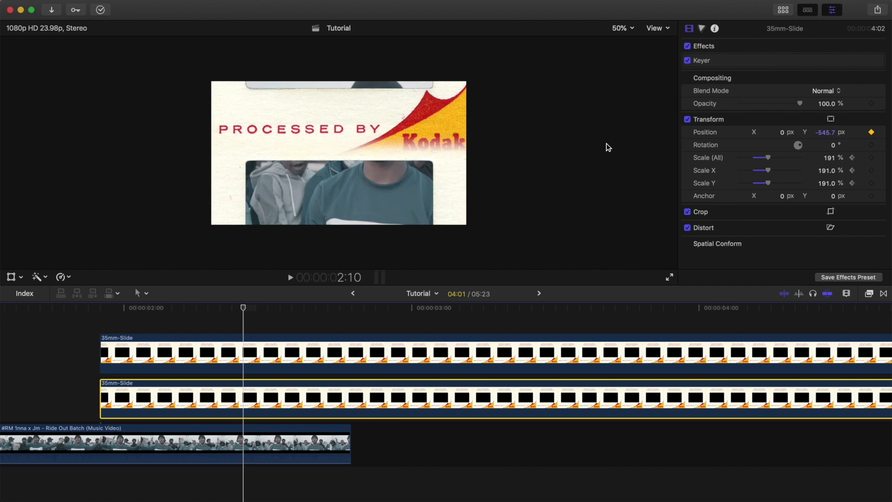
pyautogui.press('Left')
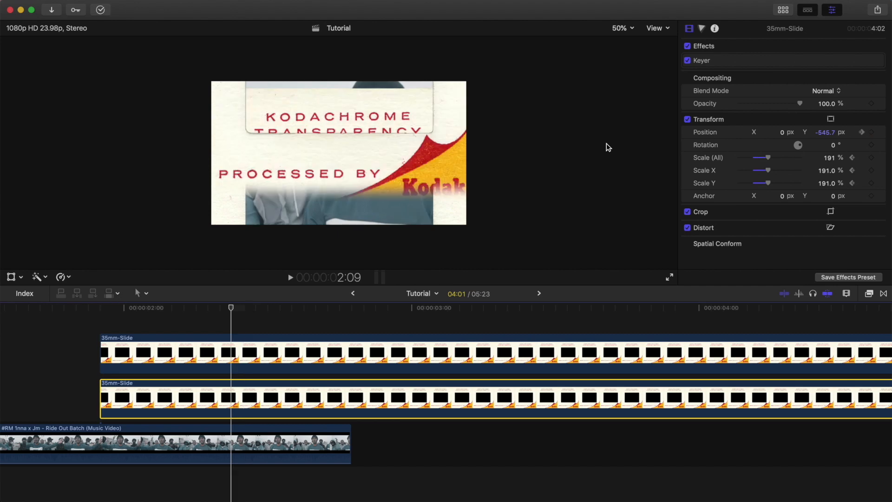
pyautogui.moveTo(825, 132); pyautogui.dragTo(824, 174)
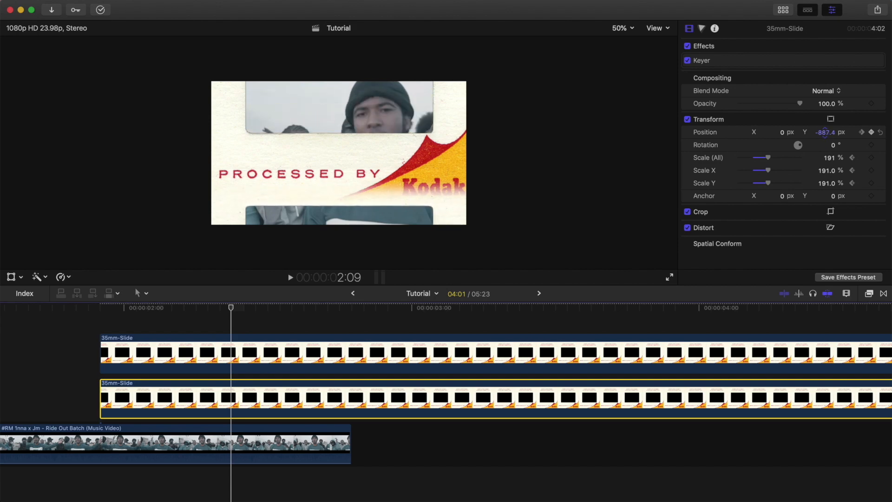
# Step: Keyframe the lower slide's Position Y frame by frame from 2:08 back to 1:22, keeping it below the upper slide, with -1820.9 px on 2:01
pyautogui.press('Left')
pyautogui.moveTo(826, 135); pyautogui.dragTo(826, 133)
pyautogui.press('Left')
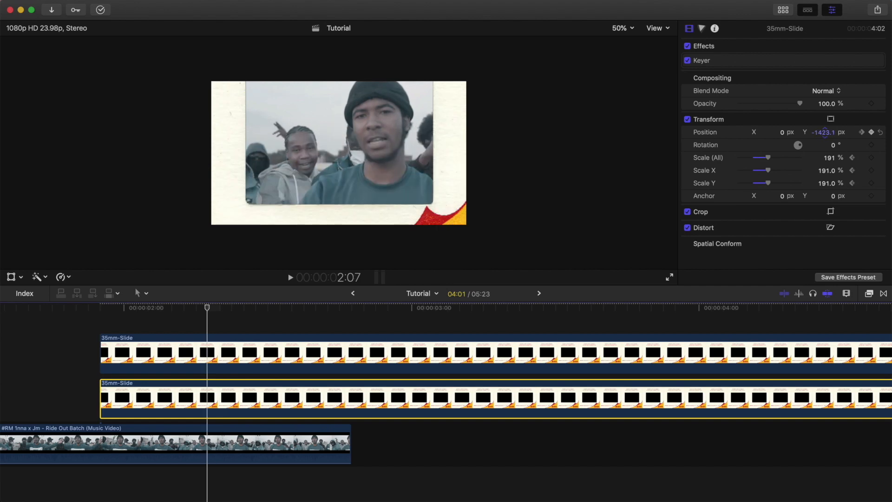
pyautogui.moveTo(825, 135); pyautogui.dragTo(825, 138)
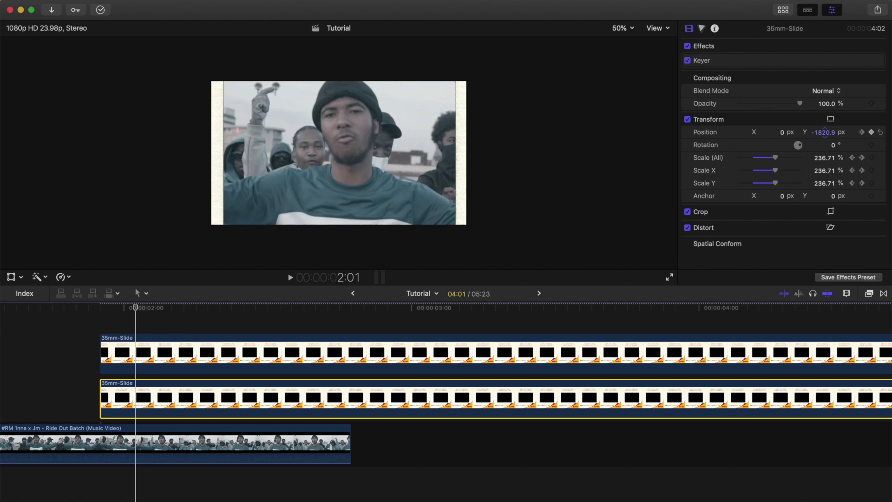
pyautogui.press('Left')
pyautogui.press('Left')
pyautogui.press('Left')
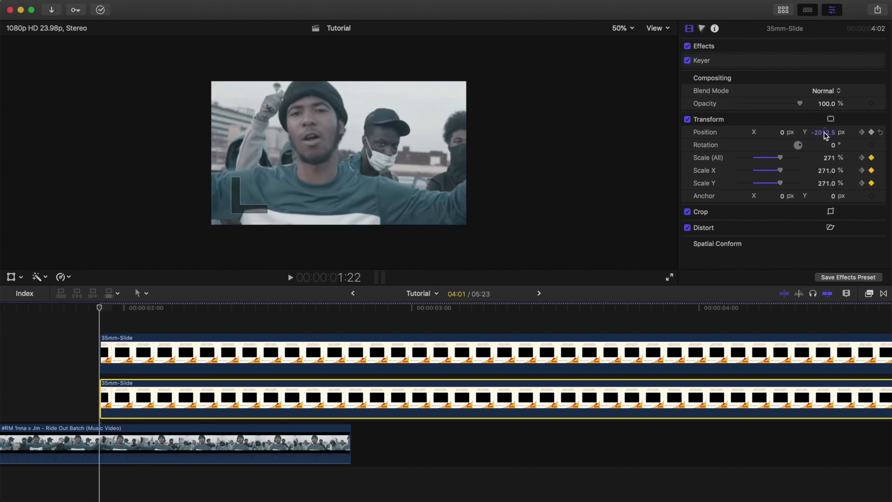
# Step: Step frame by frame from 1:22 to the frames around 2:10 to check that the lower slide follows the upper one
pyautogui.press('Right')
pyautogui.press('Right')
pyautogui.press('Right')
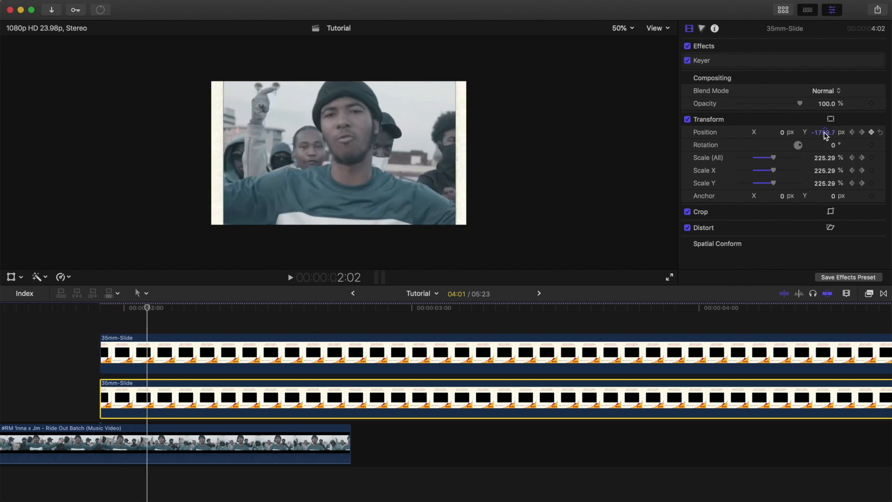
pyautogui.press('Right')
pyautogui.press('Right')
pyautogui.press('Right')
pyautogui.press('Right')
pyautogui.press('Right')
pyautogui.press('Right')
pyautogui.press('Right')
pyautogui.press('Right')
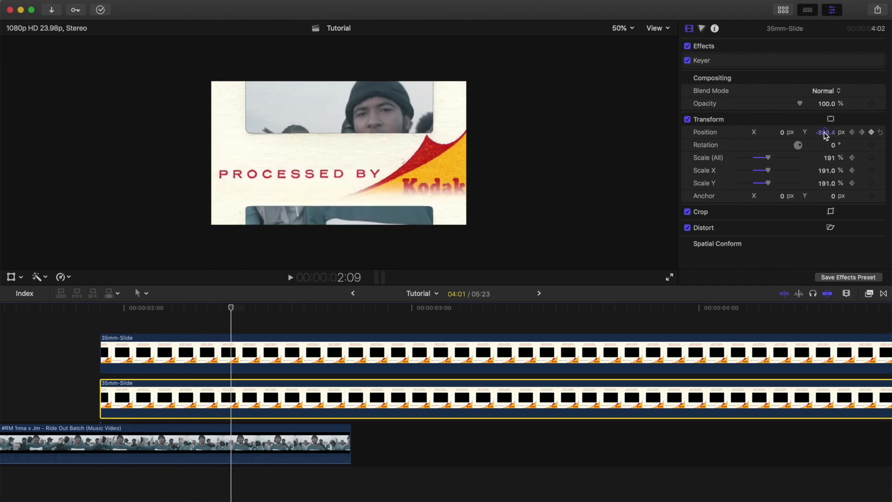
pyautogui.press('Right')
pyautogui.press('Right')
pyautogui.press('Left')
pyautogui.press('Left')
pyautogui.press('Right')
pyautogui.press('Right')
pyautogui.press('Left')
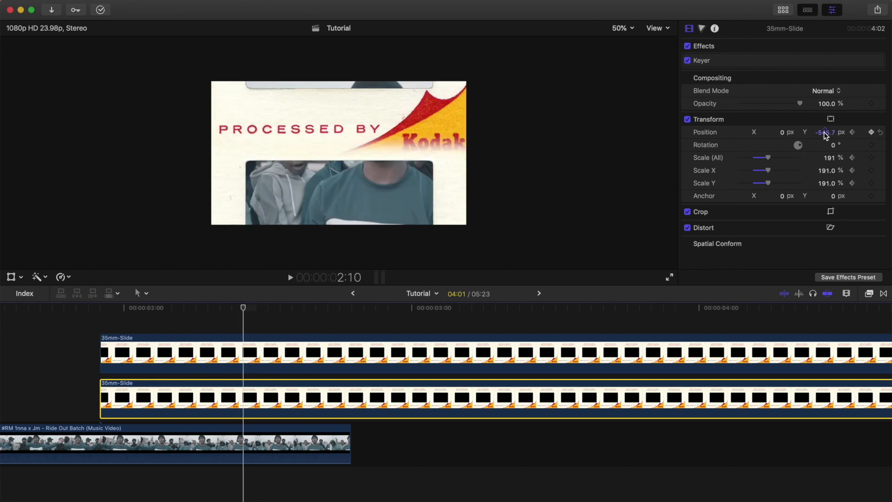
# Step: Keyframe the lower slide's Position Y at -175.7 px on frame 2:11, comparing its placement with frame 2:10
pyautogui.press('Right')
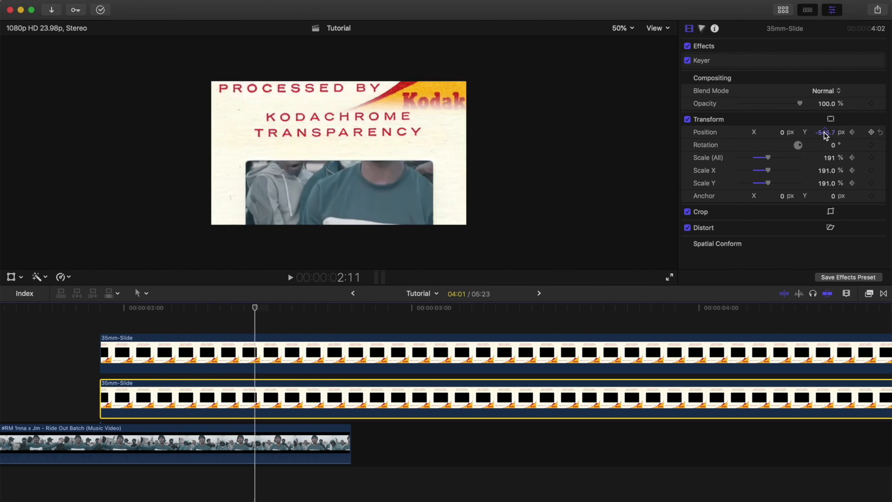
pyautogui.moveTo(831, 134); pyautogui.dragTo(830, 107)
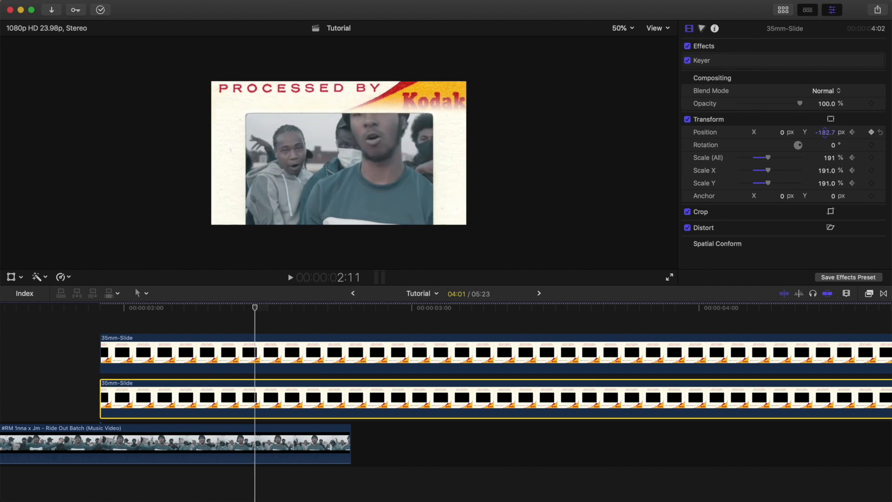
pyautogui.press('Left')
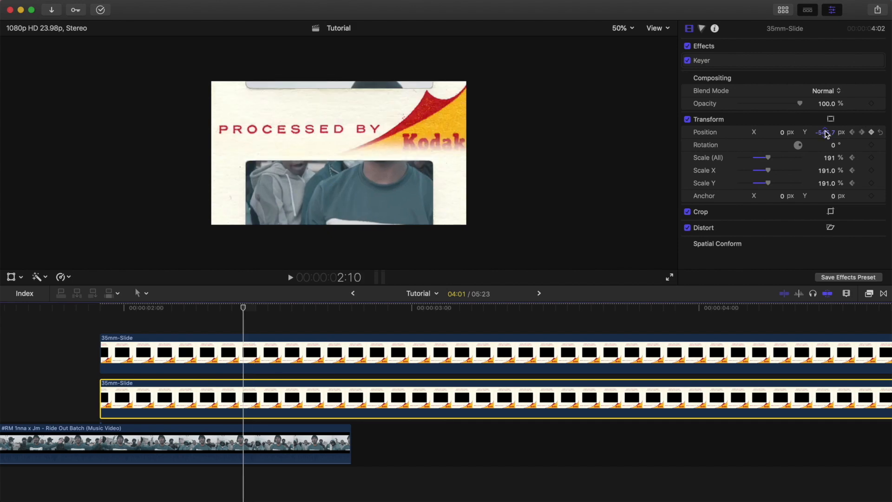
pyautogui.press('Right')
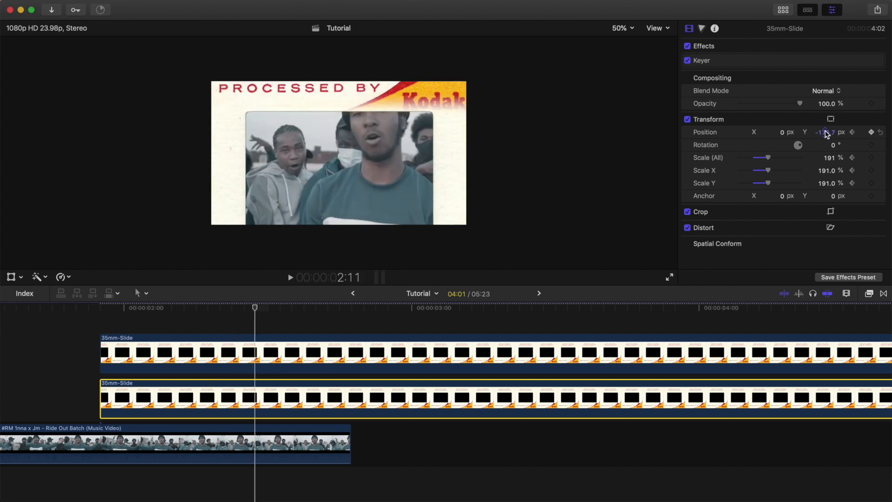
# Step: Keyframe the lower slide's Position Y at -3.2 px on frame 2:12 and step between 2:11 and 2:12 to check the movement
pyautogui.press('Right')
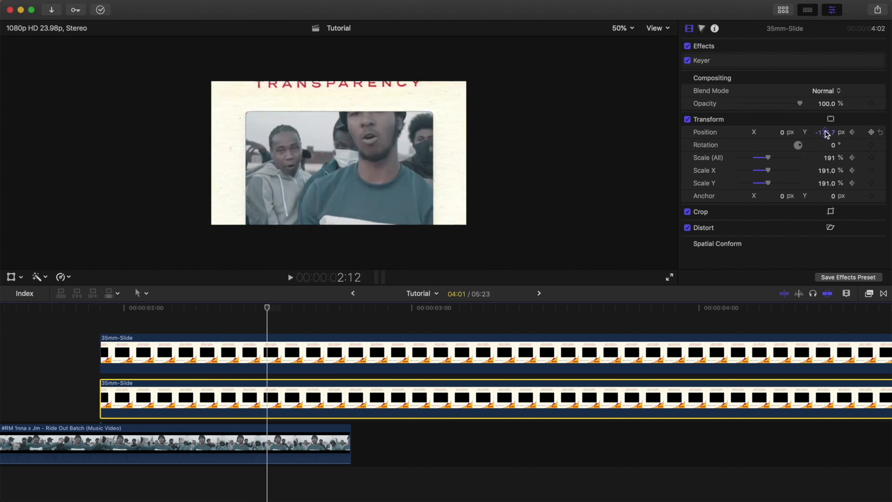
pyautogui.moveTo(826, 134); pyautogui.dragTo(825, 133)
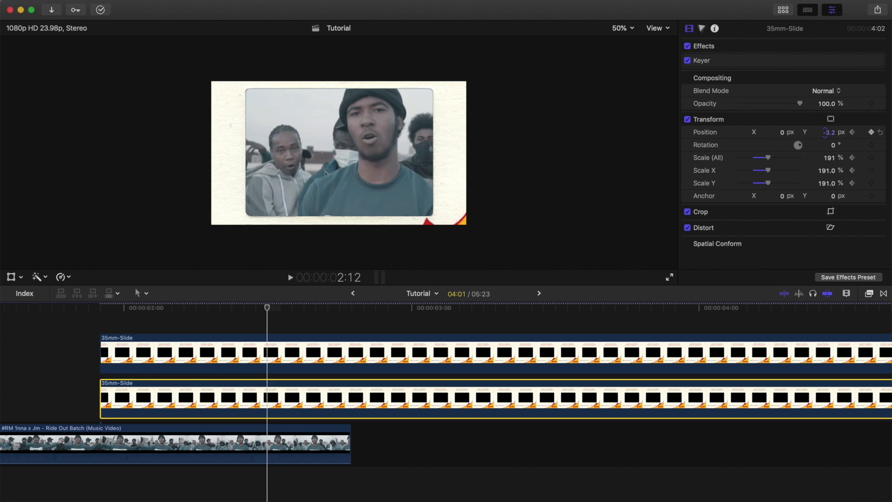
pyautogui.press('Left')
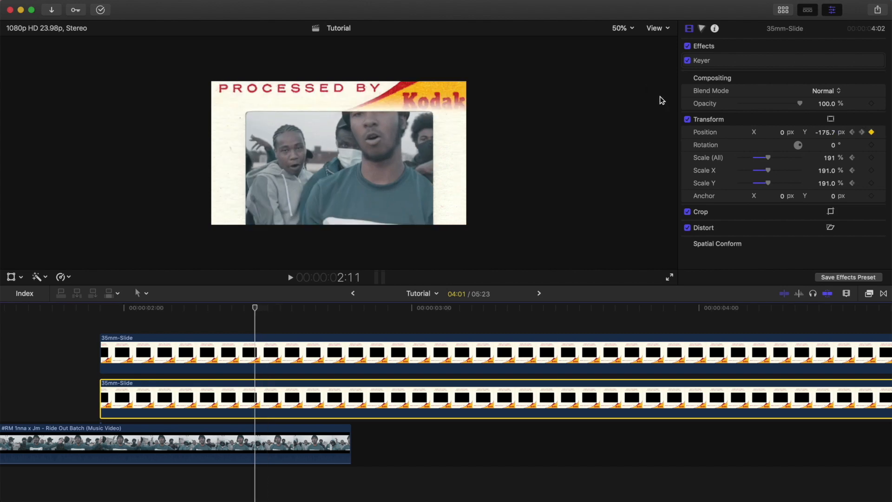
pyautogui.press('Right')
pyautogui.press('Left')
pyautogui.press('Right')
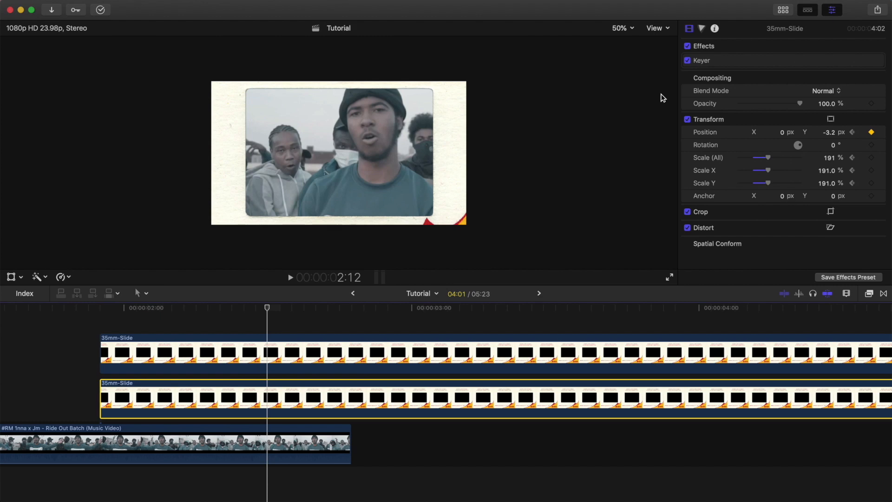
# Step: Keyframe the lower slide's Scale at 191% on frame 2:12 and compare the frame with 2:13
pyautogui.press('Right')
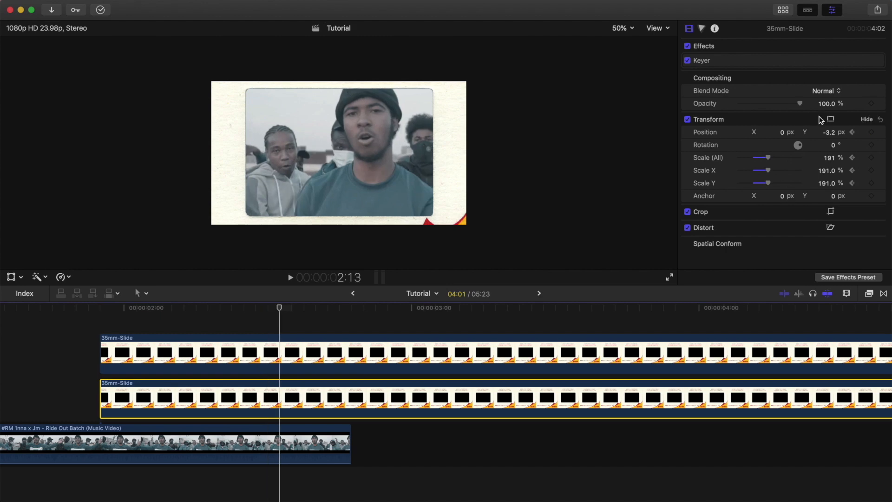
pyautogui.press('Left')
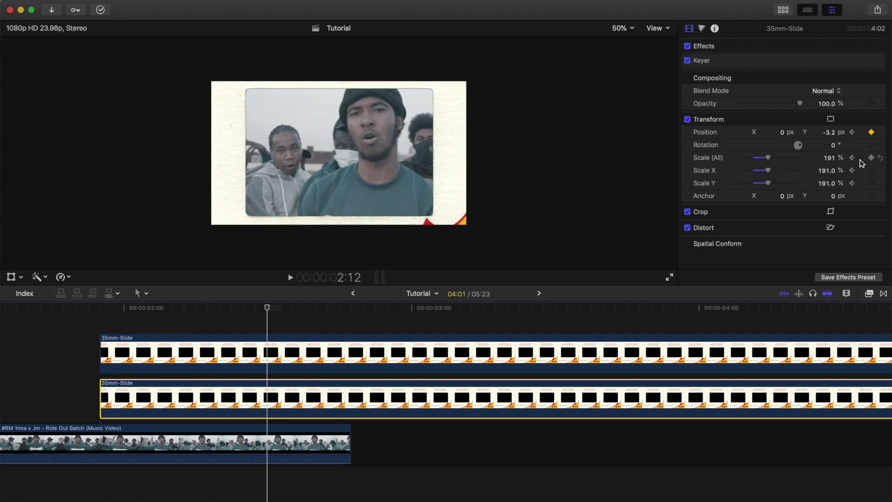
pyautogui.click(871, 158)
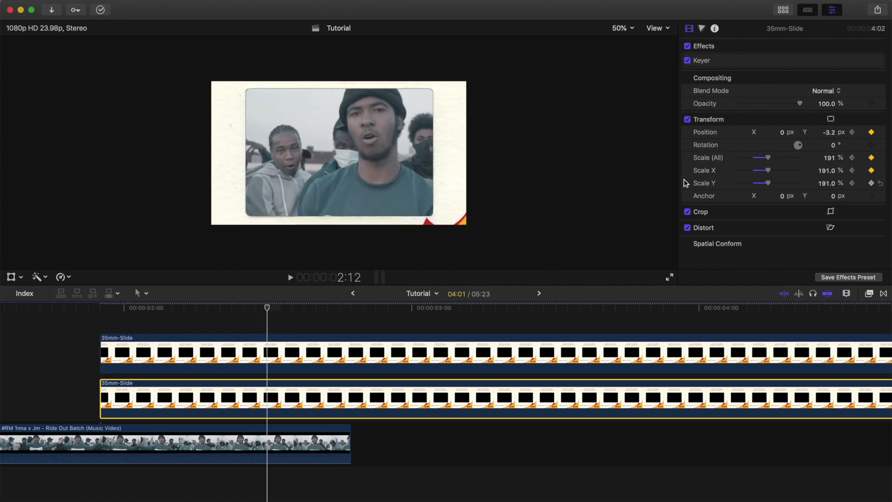
pyautogui.press('Right')
pyautogui.press('Left')
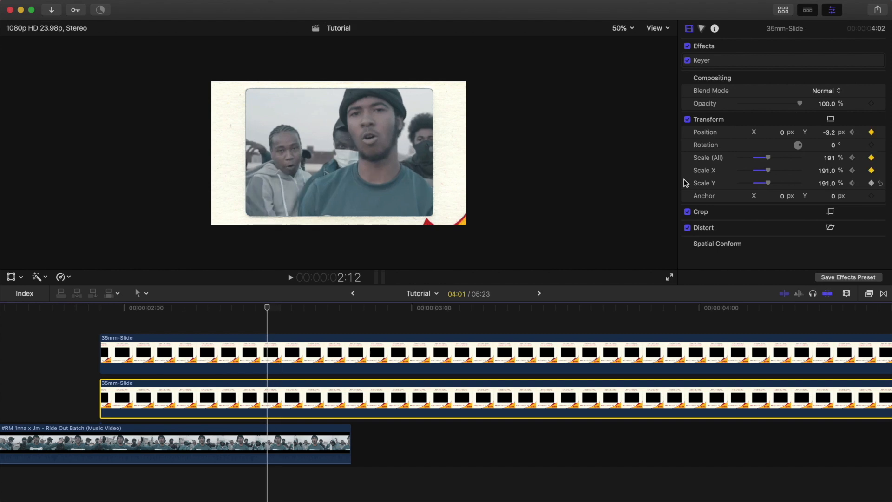
# Step: Scale the lower slide up on frame 2:18 until its window nearly fills the picture, and play back the slides from their start
pyautogui.press('Right')
pyautogui.press('Right')
pyautogui.press('Right')
pyautogui.press('Right')
pyautogui.press('Right')
pyautogui.press('Right')
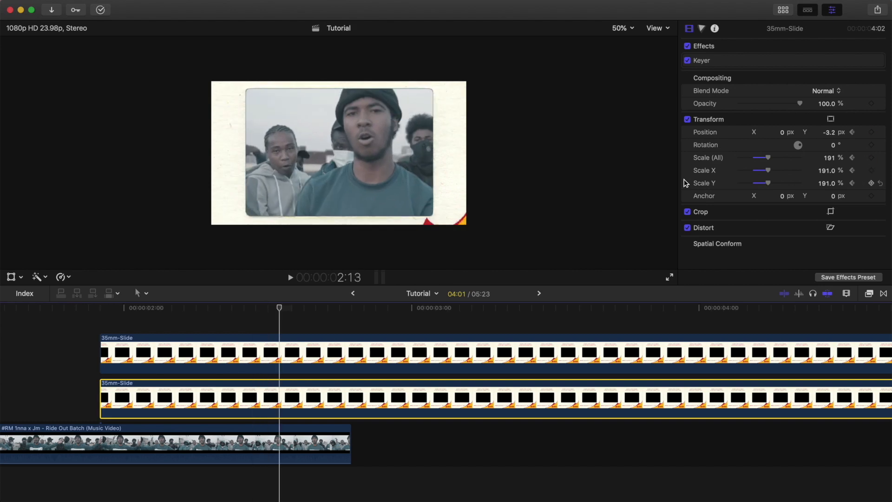
pyautogui.press('Right')
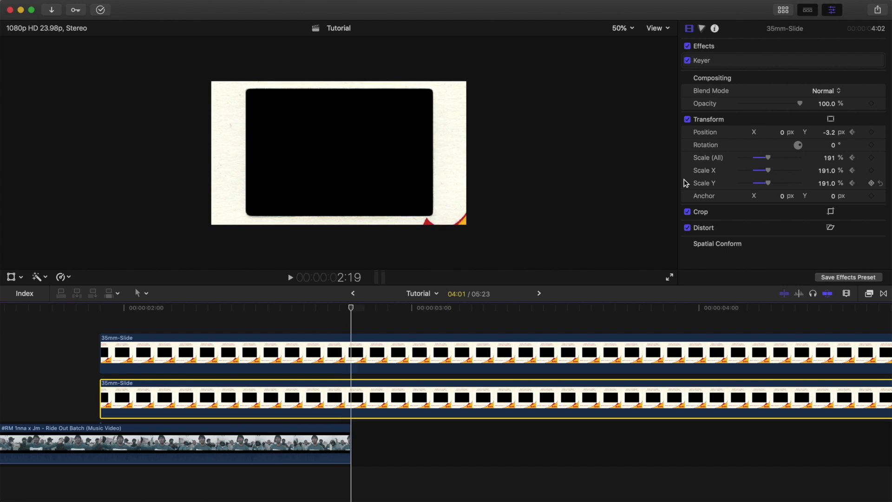
pyautogui.press('Left')
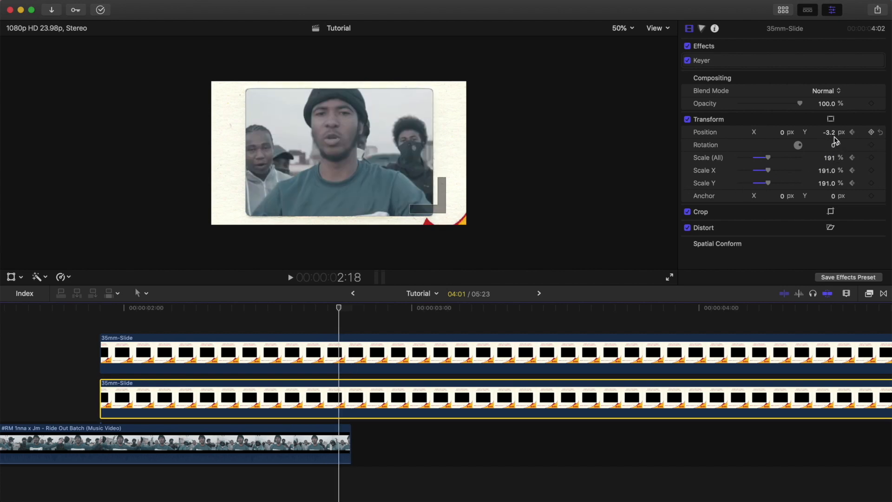
pyautogui.moveTo(770, 156); pyautogui.dragTo(782, 155)
pyautogui.moveTo(335, 312); pyautogui.dragTo(99, 318)
pyautogui.press('space')
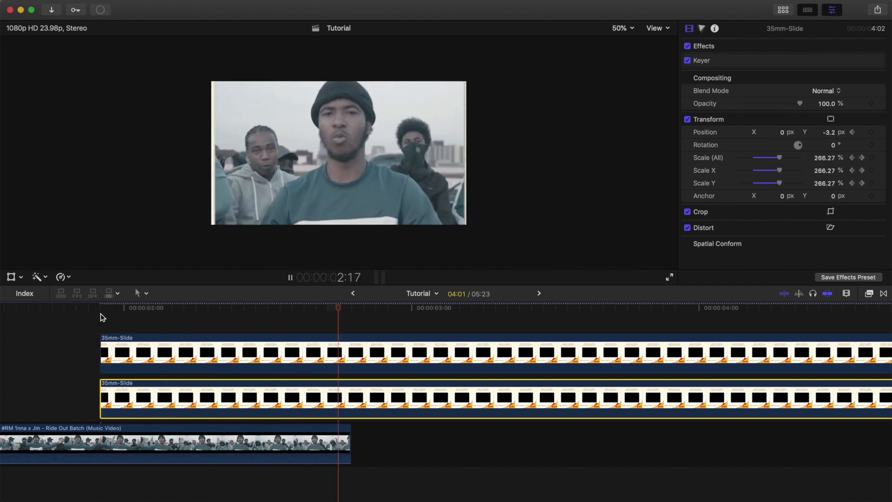
pyautogui.press('space')
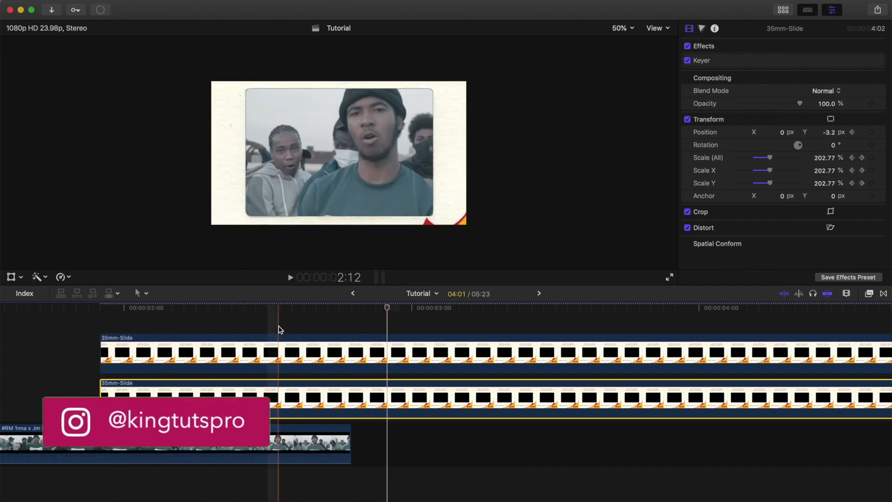
# Step: Cut both slides at 2:19, where the video clip ends, and delete everything after the cut
pyautogui.press('super+shift+b')
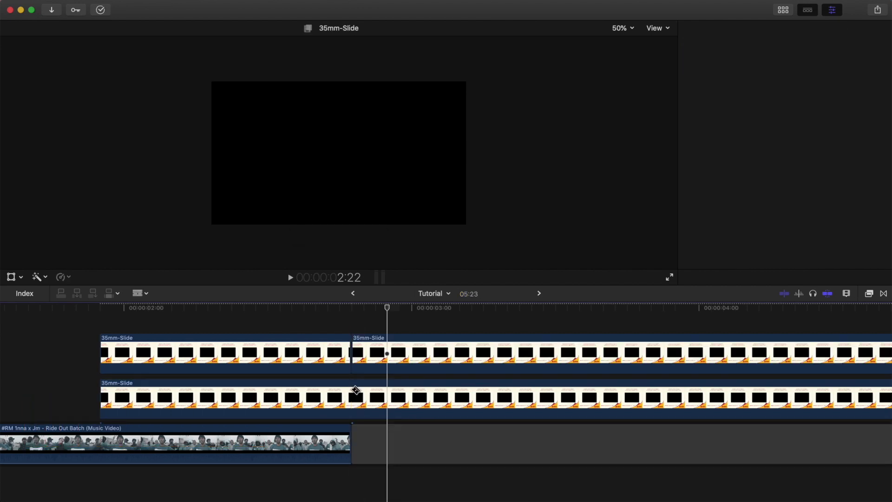
pyautogui.moveTo(429, 480); pyautogui.dragTo(411, 275)
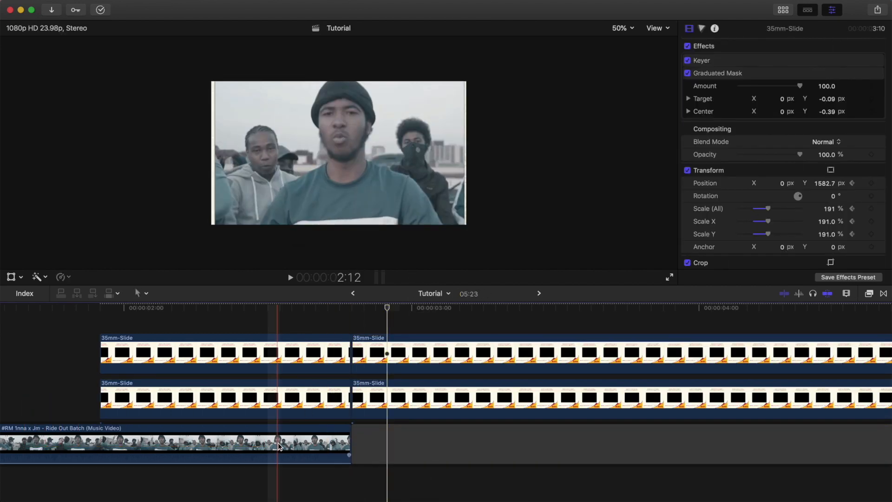
pyautogui.click(518, 449)
pyautogui.moveTo(490, 473); pyautogui.dragTo(414, 321)
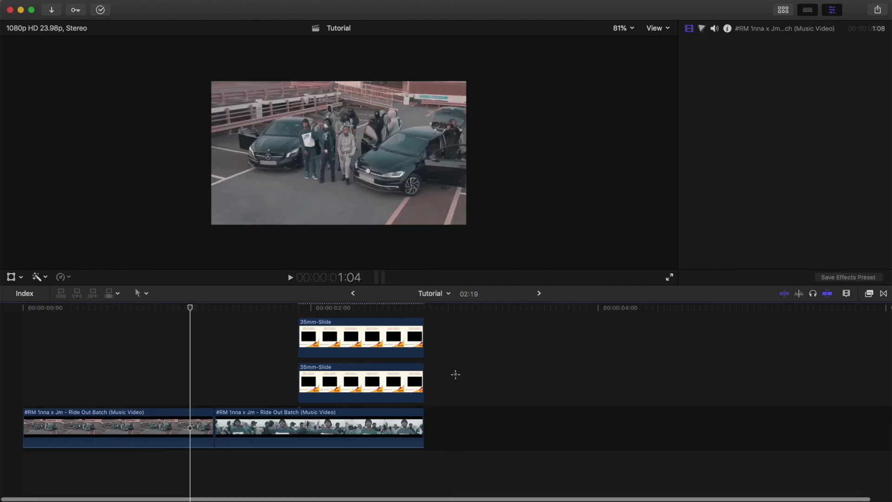
# Step: Place both trimmed slides over the cut between the two music video clips and combine them into a compound clip named "picture transition"
pyautogui.moveTo(456, 374); pyautogui.dragTo(214, 337)
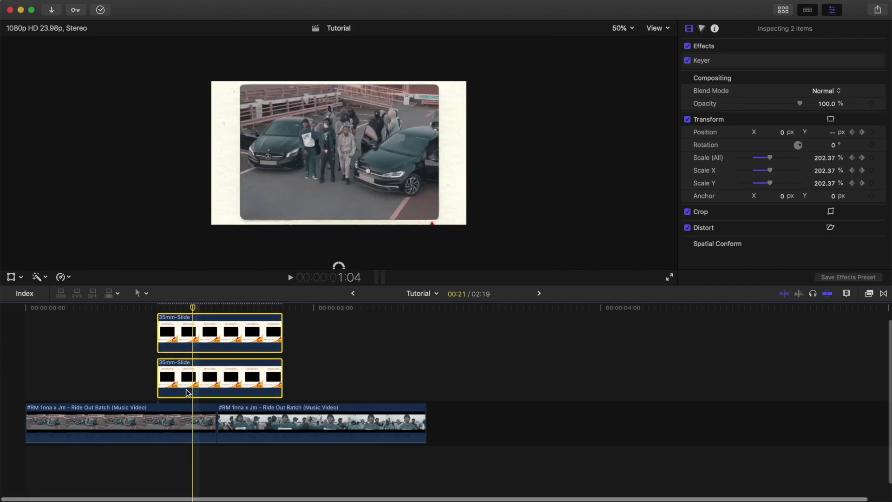
pyautogui.press('super+equal')
pyautogui.rightClick(409, 336)
pyautogui.click(440, 343)
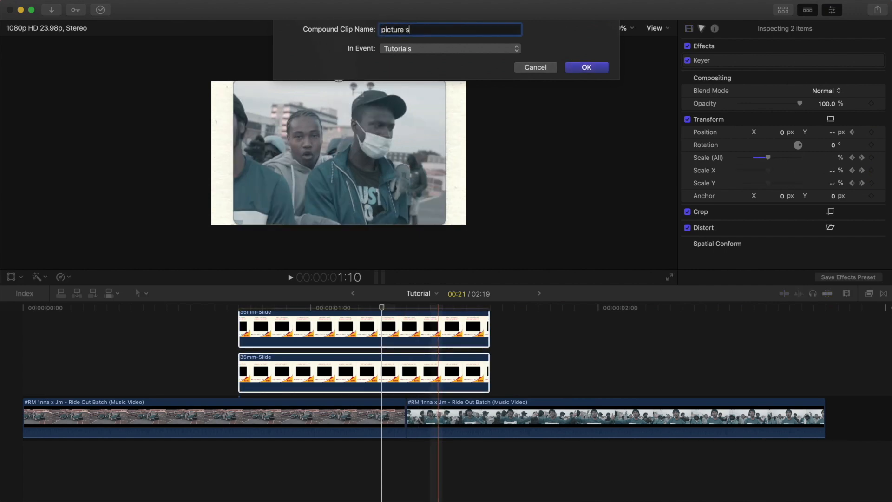
pyautogui.write('picture transition')
pyautogui.press('Return')
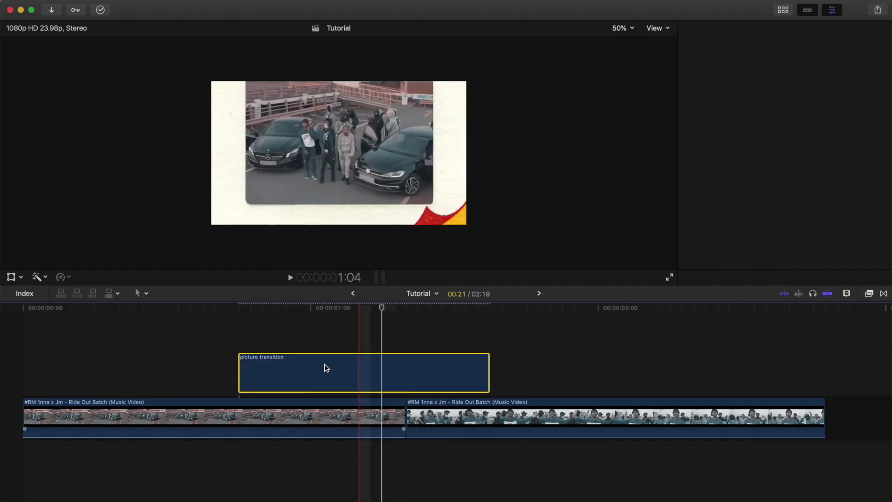
# Step: Check the picture transition around the cut and place the second music video clip beneath the first, starting at 1:00
pyautogui.click(314, 310)
pyautogui.moveTo(313, 311); pyautogui.dragTo(395, 309)
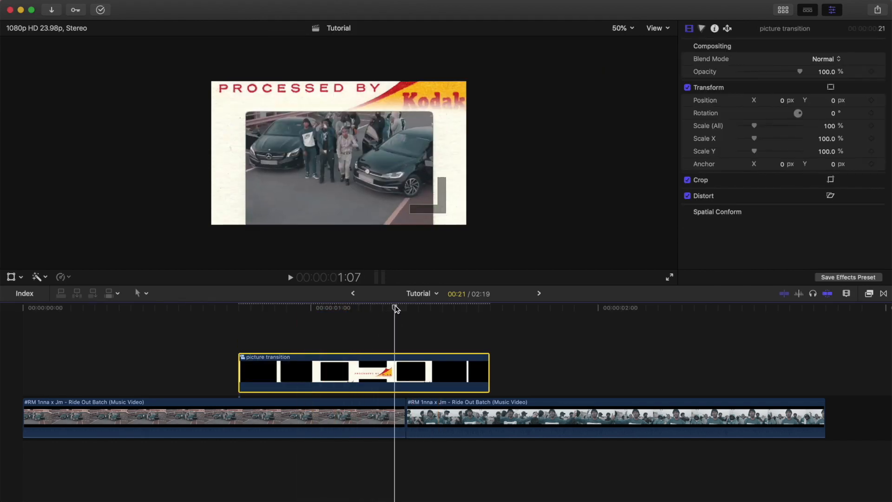
pyautogui.click(411, 364)
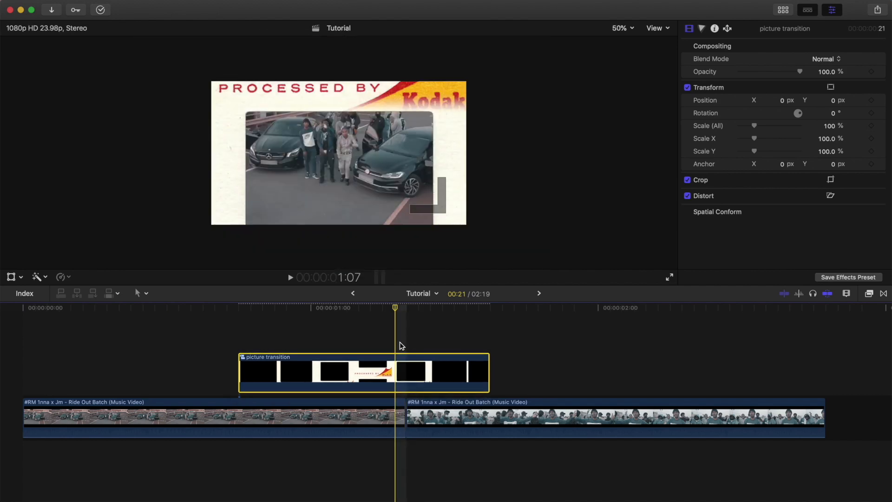
pyautogui.moveTo(396, 382); pyautogui.dragTo(407, 380)
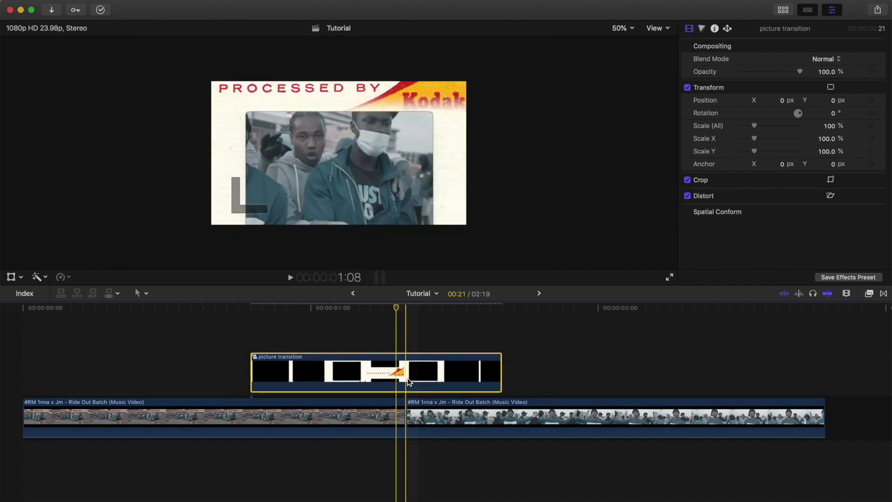
pyautogui.click(404, 311)
pyautogui.moveTo(404, 310)
pyautogui.mouseDown()
pyautogui.moveTo(251, 313)
pyautogui.moveTo(404, 314)
pyautogui.mouseUp()
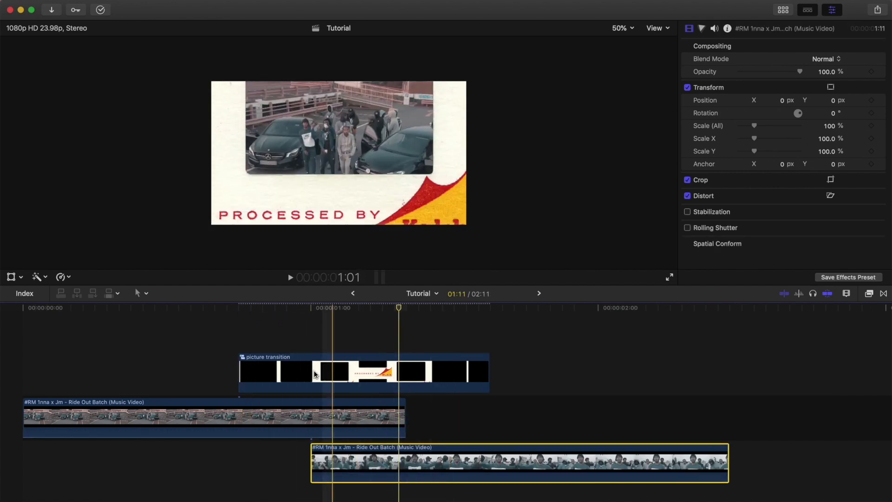
# Step: Keyframe the first music video clip's Position at 0, 0 px on frame 1:02, where the slide is still at rest
pyautogui.click(302, 370)
pyautogui.click(301, 415)
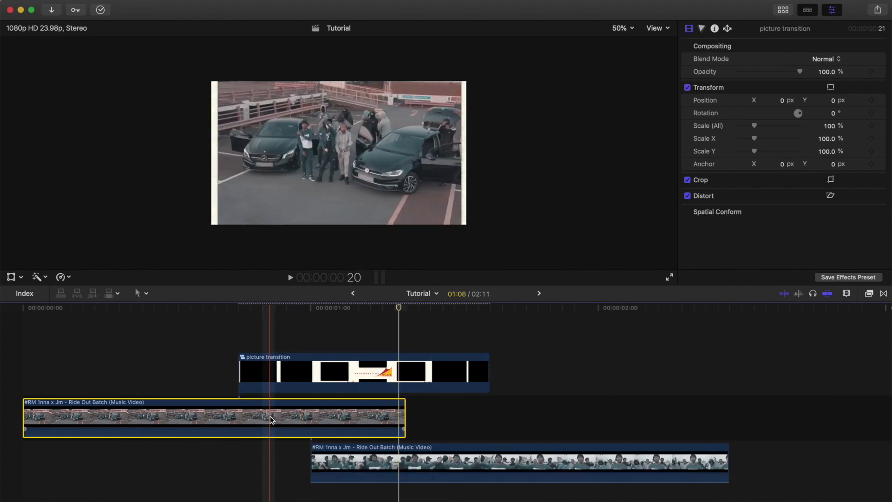
pyautogui.moveTo(263, 307); pyautogui.dragTo(312, 310)
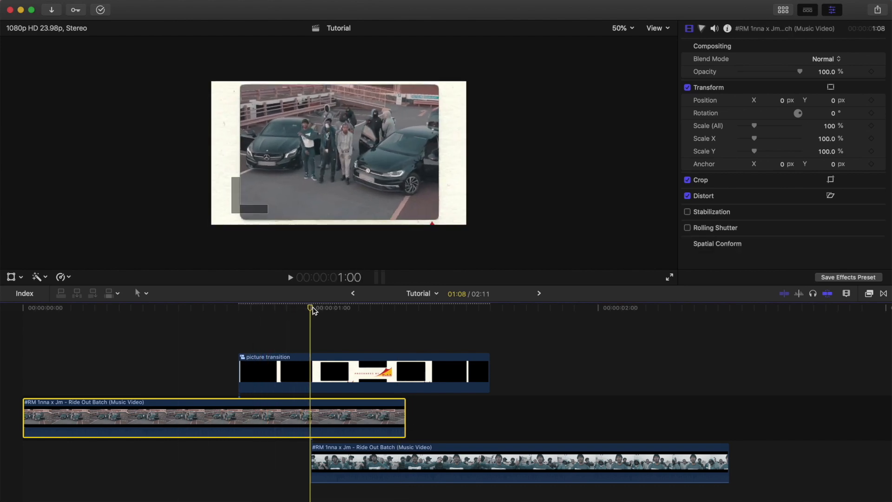
pyautogui.press('Right')
pyautogui.press('Right')
pyautogui.press('Right')
pyautogui.press('Left')
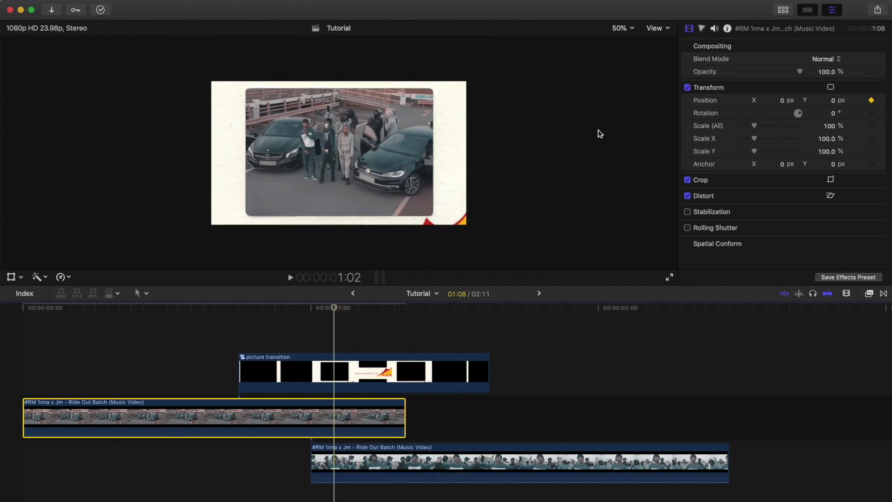
# Step: Keyframe the first music video clip's Position Y at 82 px on frame 1:03
pyautogui.press('Right')
pyautogui.click(836, 101)
pyautogui.write('80')
pyautogui.press('Return')
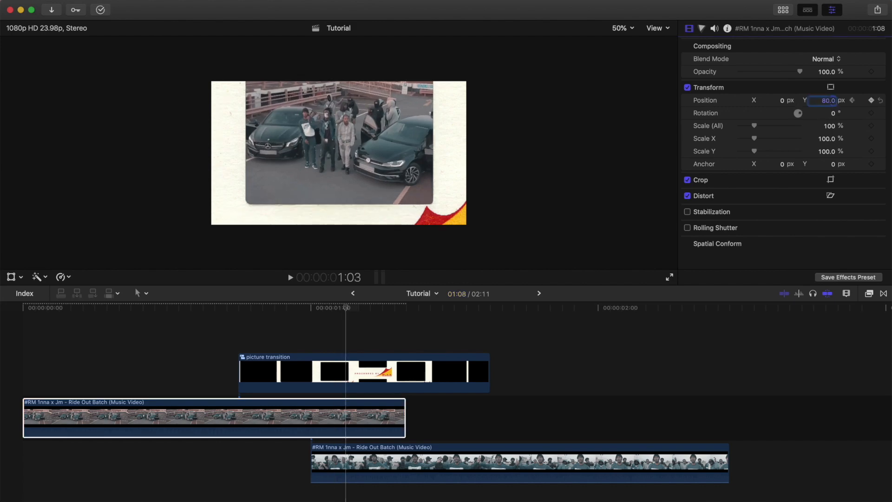
pyautogui.press('Return')
# Step: Keyframe the first clip's Position Y progressively higher on frames 1:04 to 1:06, with 309 px on 1:05, following the rising slide
pyautogui.press('Right')
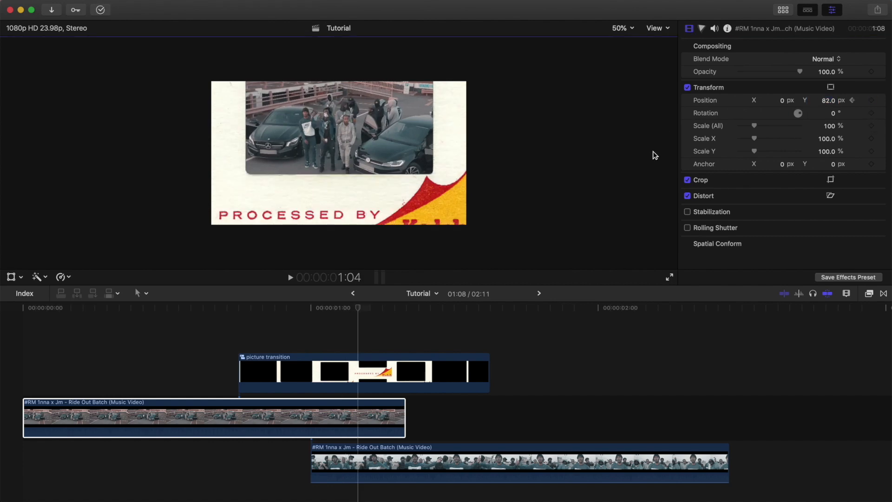
pyautogui.moveTo(830, 101); pyautogui.dragTo(829, 45)
pyautogui.press('Right')
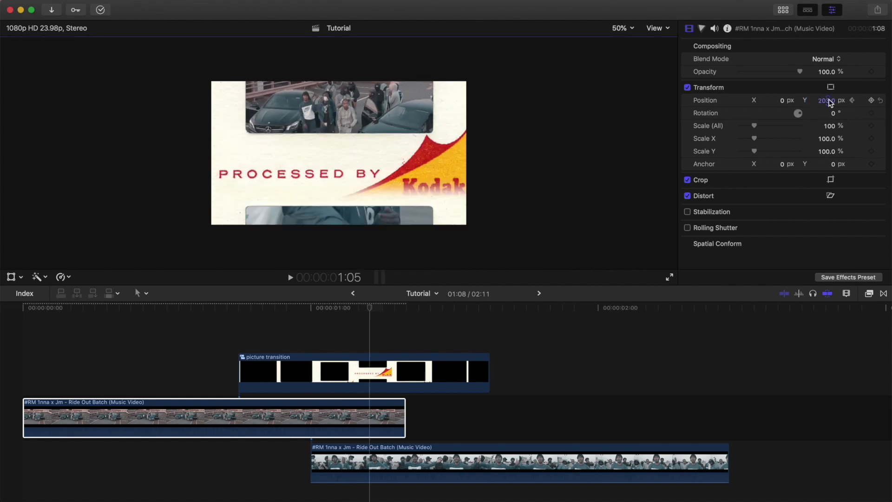
pyautogui.moveTo(829, 100); pyautogui.dragTo(829, 63)
pyautogui.press('Right')
pyautogui.moveTo(830, 100)
pyautogui.mouseDown()
pyautogui.moveTo(830, 80)
pyautogui.moveTo(827, 88)
pyautogui.mouseUp()
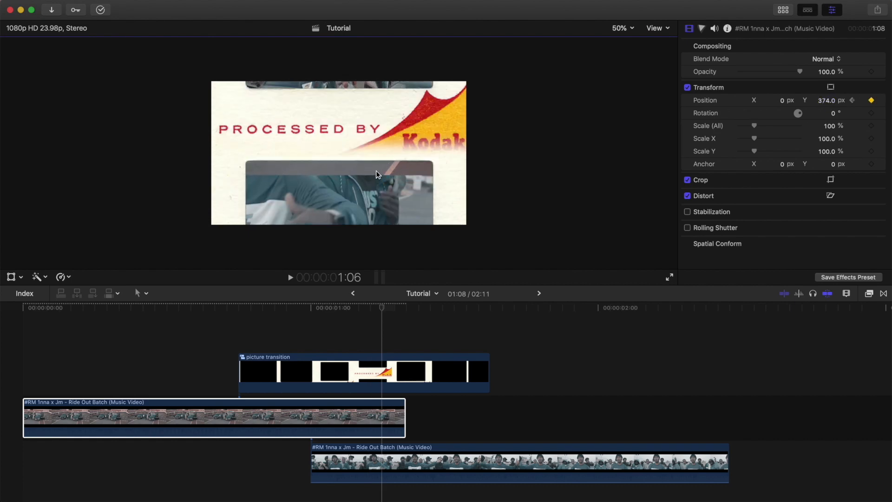
pyautogui.press('Left')
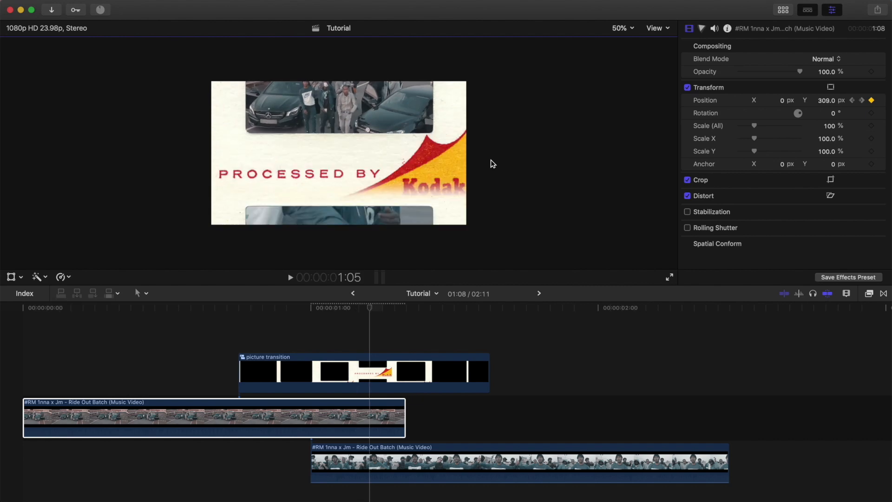
pyautogui.press('Right')
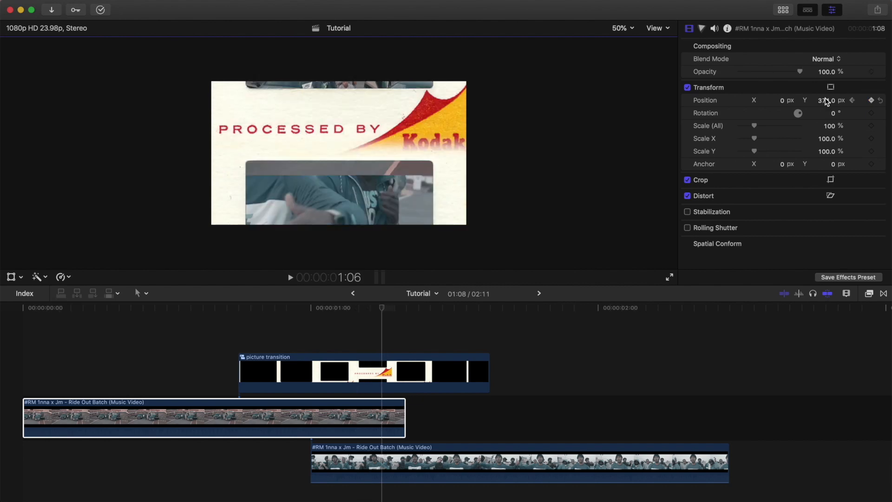
pyautogui.moveTo(826, 101); pyautogui.dragTo(827, 84)
# Step: Step frame by frame between 1:02 and 1:07 to check that the first clip rises along with the slide
pyautogui.press('Left')
pyautogui.press('Left')
pyautogui.press('Left')
pyautogui.press('Left')
pyautogui.press('Right')
pyautogui.press('Right')
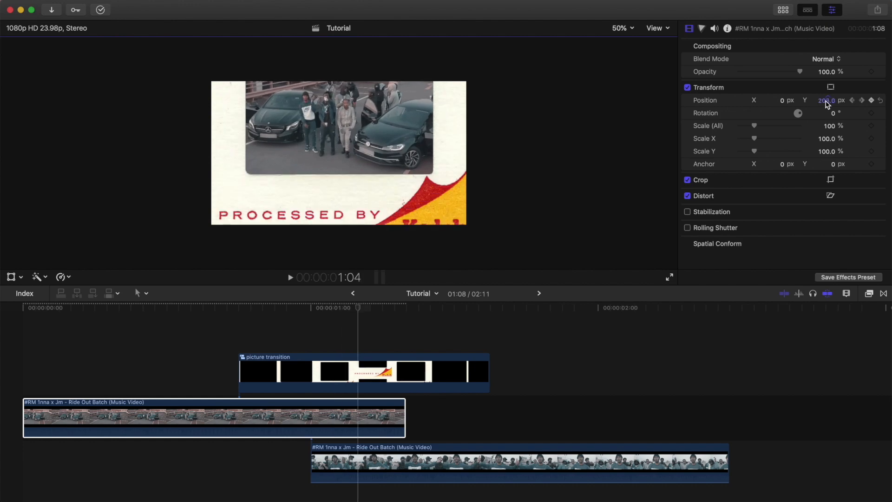
pyautogui.press('Left')
pyautogui.press('Right')
pyautogui.press('Right')
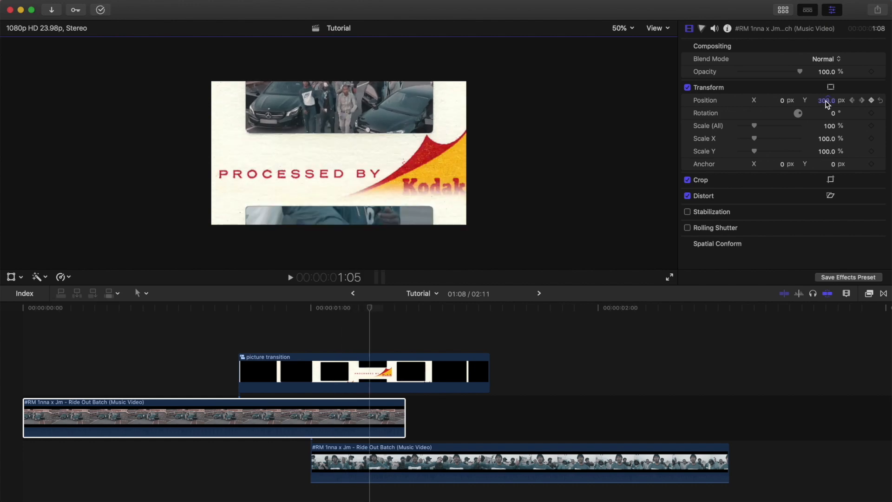
pyautogui.press('Right')
pyautogui.press('Right')
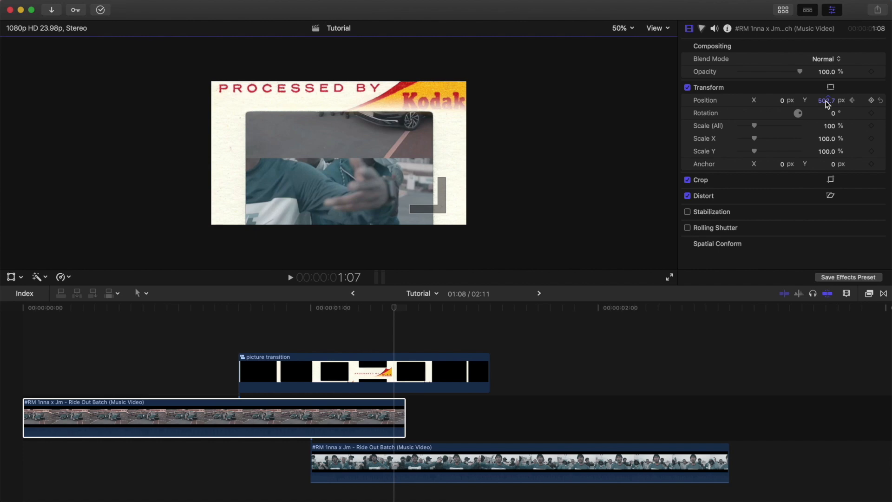
# Step: Keyframe the first clip's Position Y at 878.7 px on frame 1:07 and compare the frame with 1:08
pyautogui.moveTo(826, 101); pyautogui.dragTo(826, 55)
pyautogui.click(400, 310)
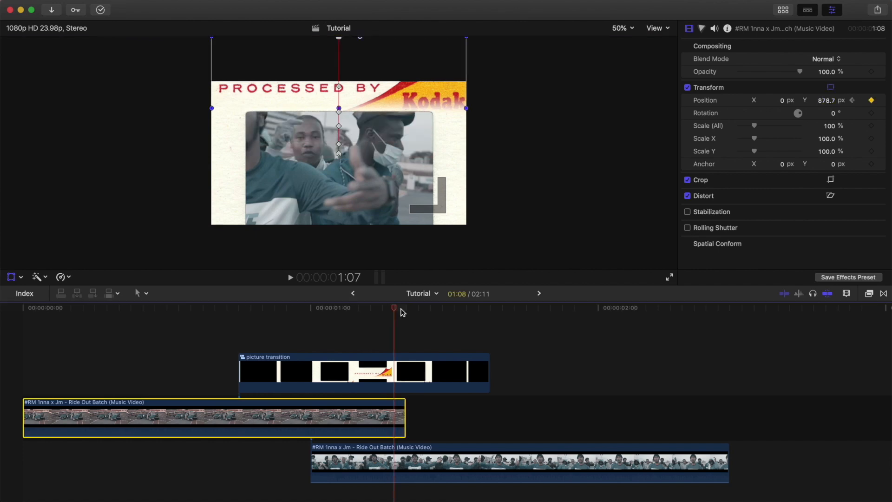
pyautogui.press('Right')
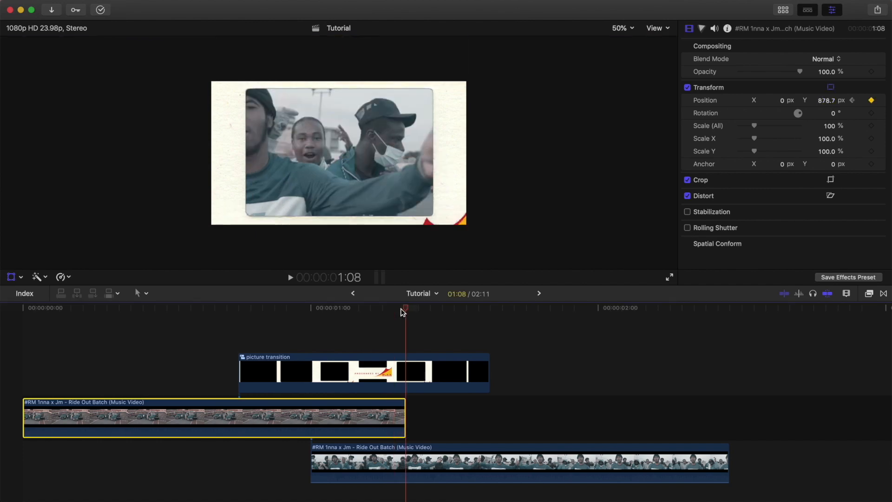
pyautogui.press('Left')
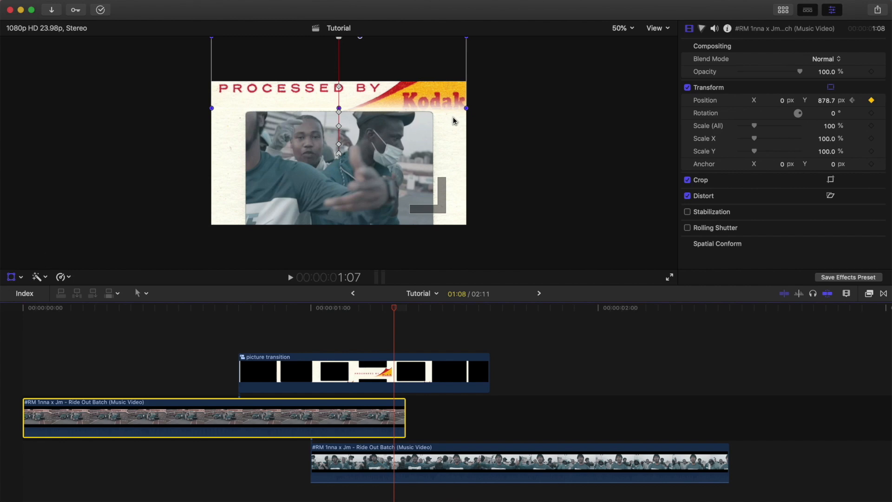
# Step: Move the first clip further up out of the frame on 1:07 and play back the transition
pyautogui.moveTo(406, 99); pyautogui.dragTo(407, 70)
pyautogui.moveTo(393, 306)
pyautogui.mouseDown()
pyautogui.moveTo(288, 313)
pyautogui.moveTo(414, 312)
pyautogui.moveTo(380, 325)
pyautogui.moveTo(373, 339)
pyautogui.moveTo(396, 314)
pyautogui.mouseUp()
pyautogui.press('space')
pyautogui.press('space')
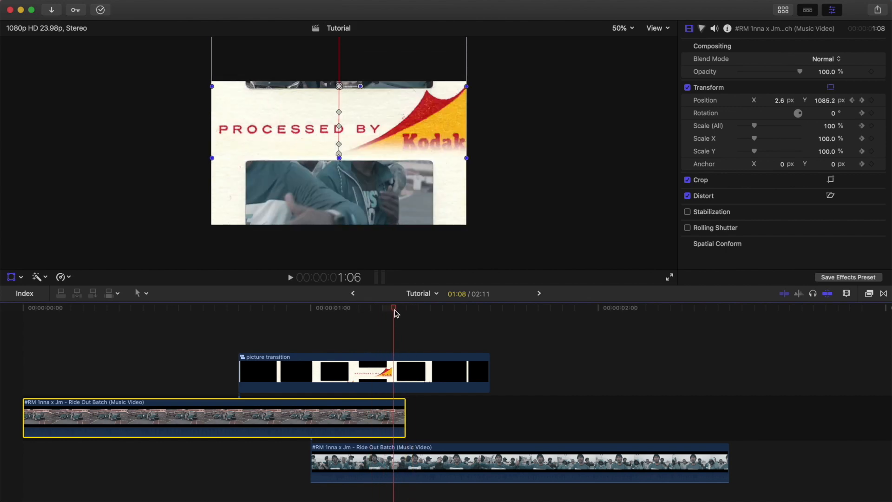
# Step: Select the second clip, add a Position keyframe on frame 1:05 and compare the frame with 1:06
pyautogui.click(603, 124)
pyautogui.click(657, 46)
pyautogui.click(348, 466)
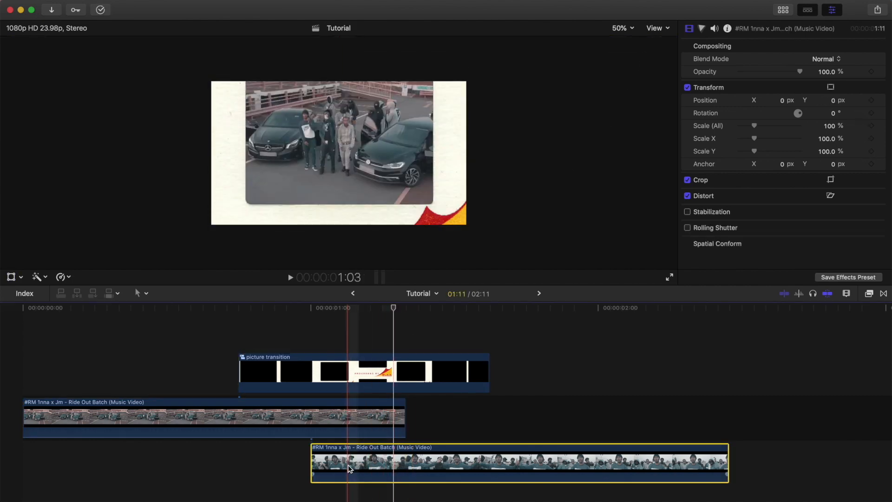
pyautogui.hscroll(3, 339, 462)
pyautogui.moveTo(349, 311)
pyautogui.mouseDown()
pyautogui.moveTo(391, 310)
pyautogui.moveTo(332, 311)
pyautogui.mouseUp()
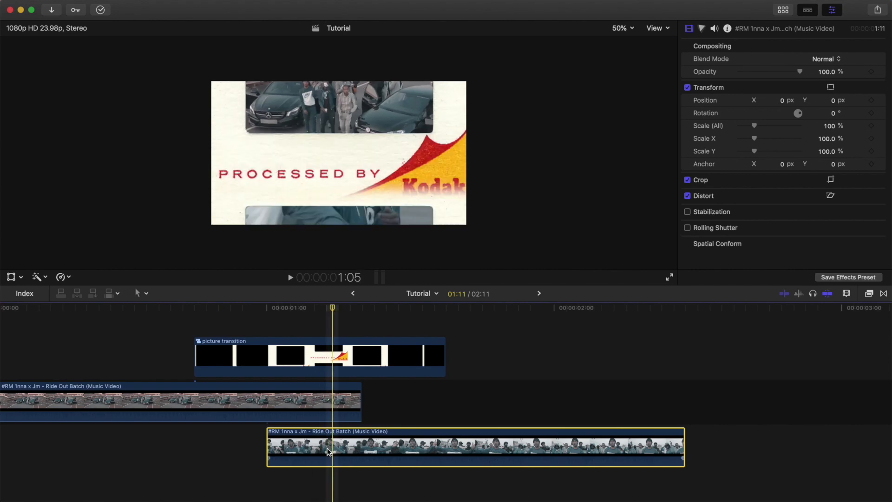
pyautogui.click(871, 100)
pyautogui.press('Right')
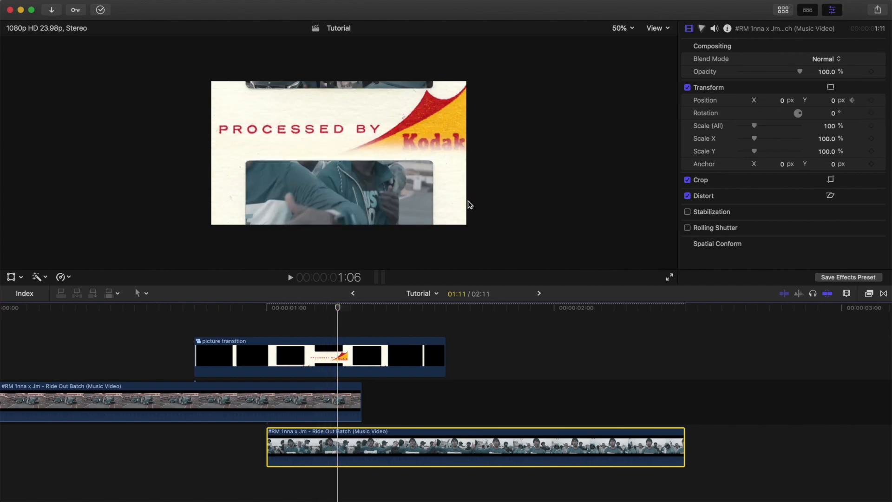
pyautogui.press('Left')
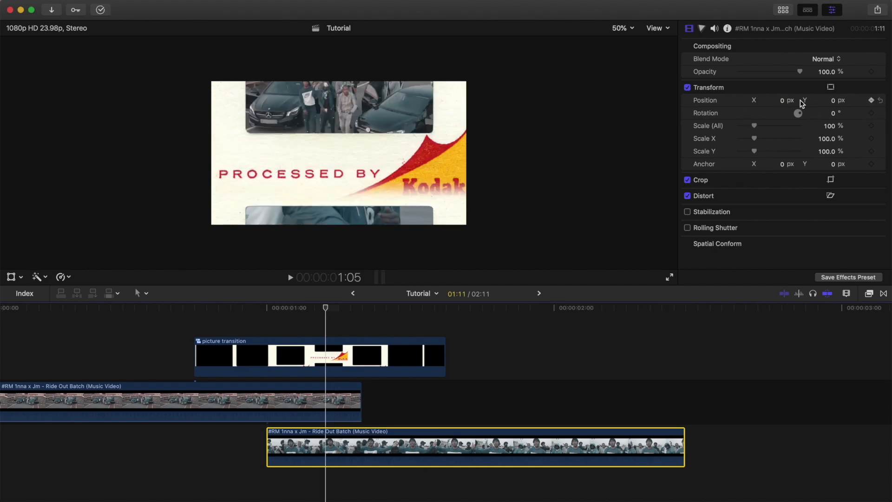
# Step: Set the second clip's Position Y to -909.2 px on frame 1:05 so it starts low in the incoming slide
pyautogui.click(832, 100)
pyautogui.write('-636.2')
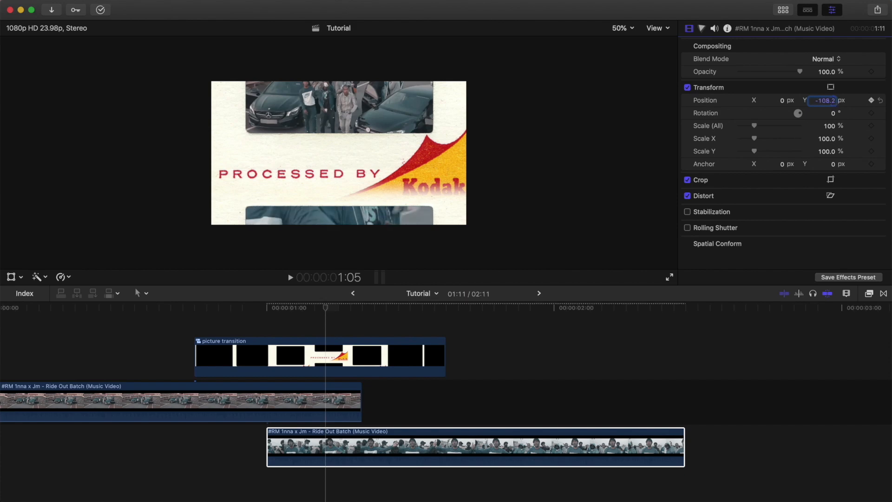
pyautogui.moveTo(832, 101); pyautogui.dragTo(832, 228)
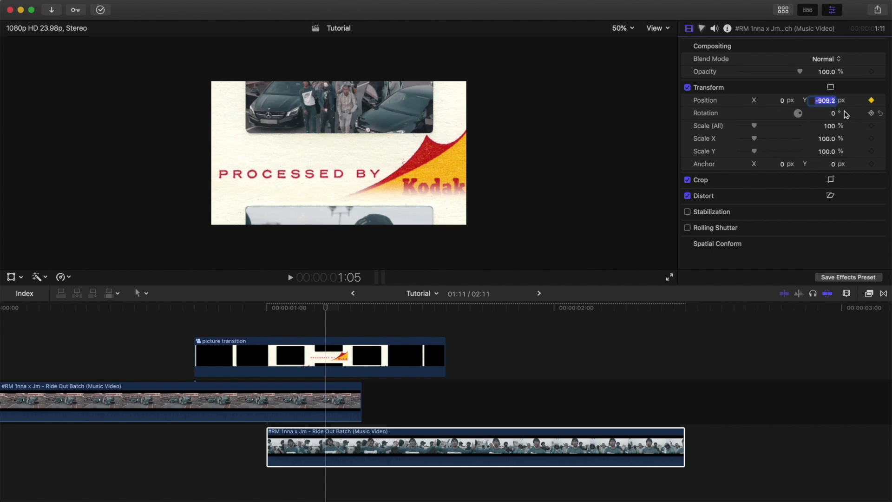
pyautogui.click(872, 100)
pyautogui.click(848, 87)
pyautogui.click(848, 87)
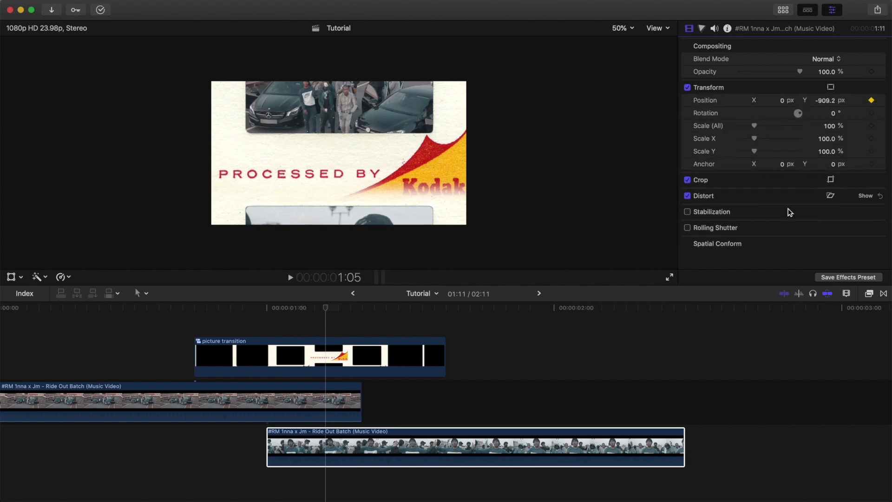
# Step: Keyframe the second clip's Position Y at 0 px on frame 1:08, where its slide settles in the frame
pyautogui.click(365, 442)
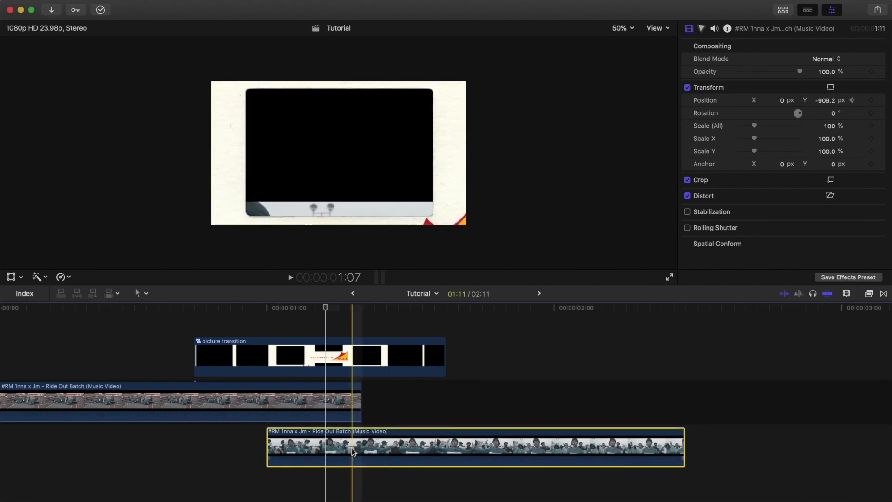
pyautogui.press('Right')
pyautogui.moveTo(828, 107); pyautogui.dragTo(825, 101)
pyautogui.press('Right')
pyautogui.press('Right')
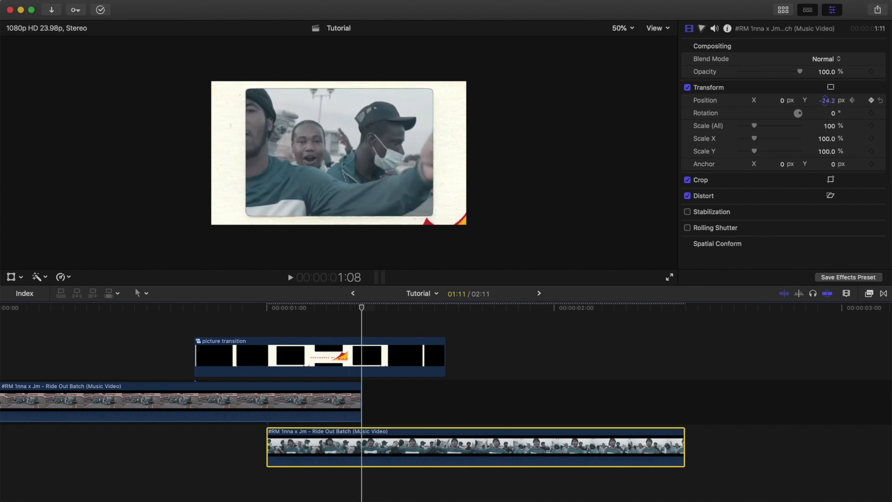
pyautogui.click(825, 105)
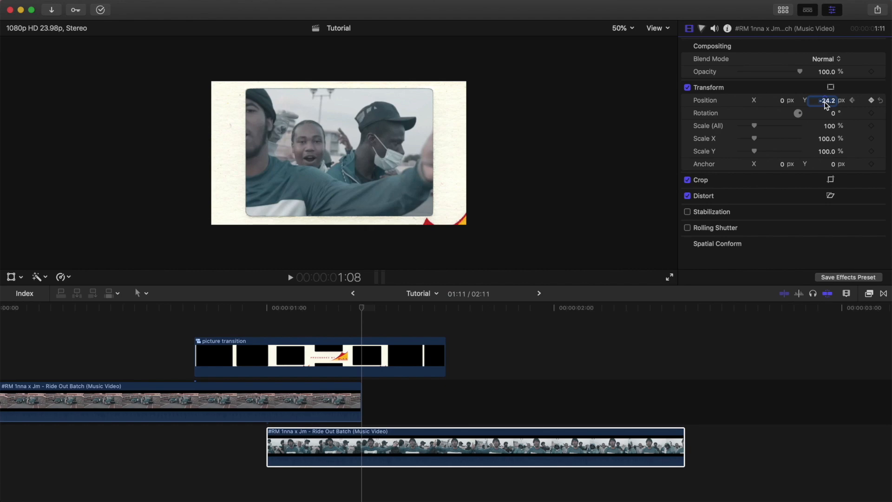
pyautogui.press('Return')
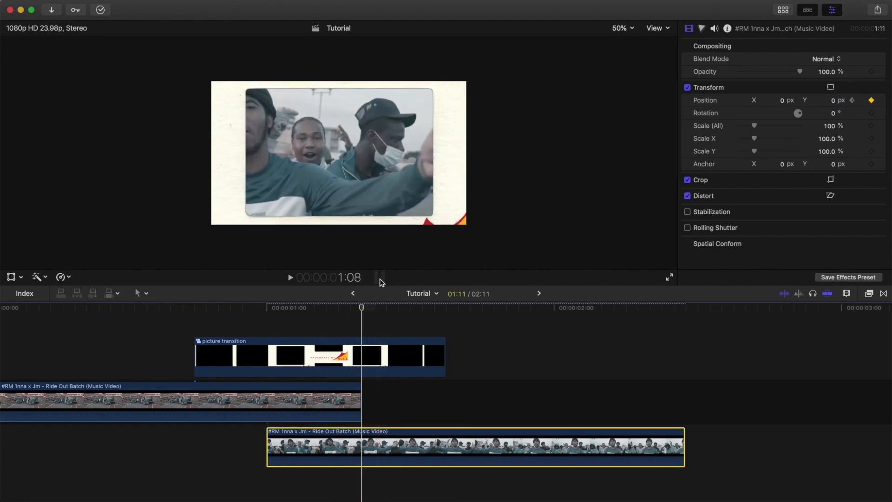
# Step: Play back the slide transition and enlarge the preview image to fit the viewer
pyautogui.press('space')
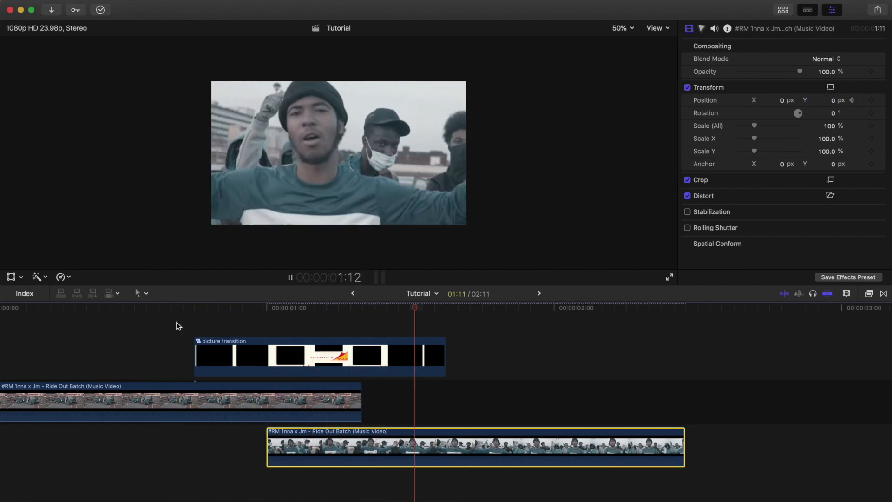
pyautogui.press('space')
pyautogui.press('space')
pyautogui.hscroll(-2, 163, 318)
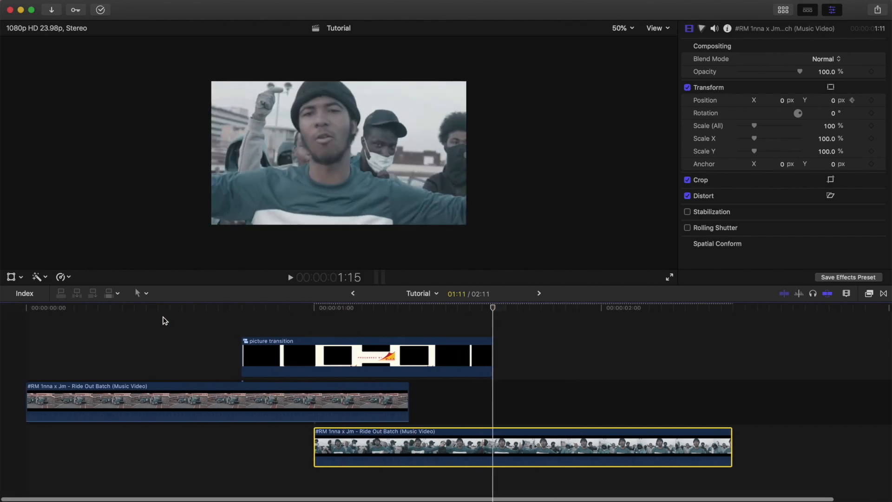
pyautogui.click(262, 354)
pyautogui.click(621, 28)
pyautogui.click(625, 38)
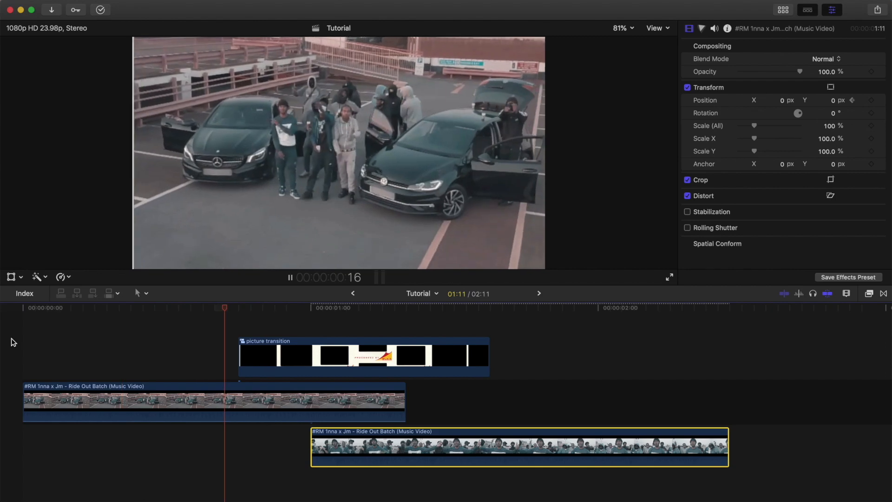
# Step: Replay the transition from the first clip to check that both clips move along with the slides
pyautogui.press('space')
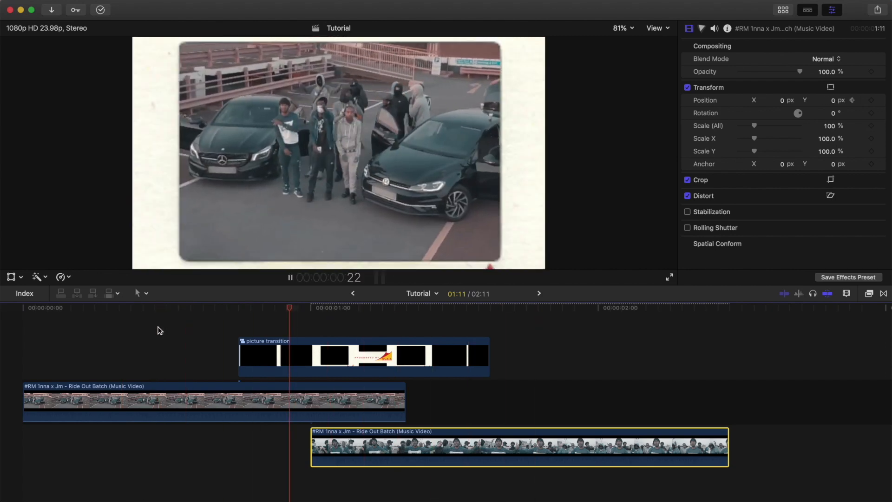
pyautogui.press('space')
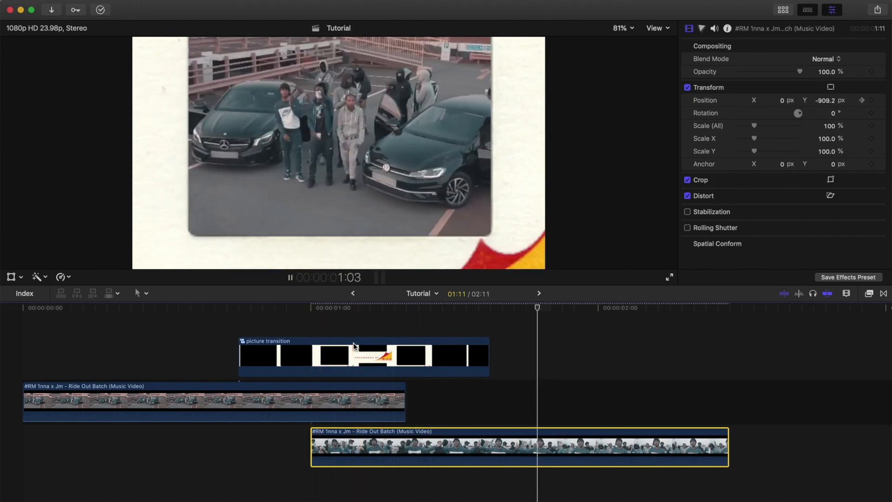
pyautogui.press('space')
pyautogui.press('space')
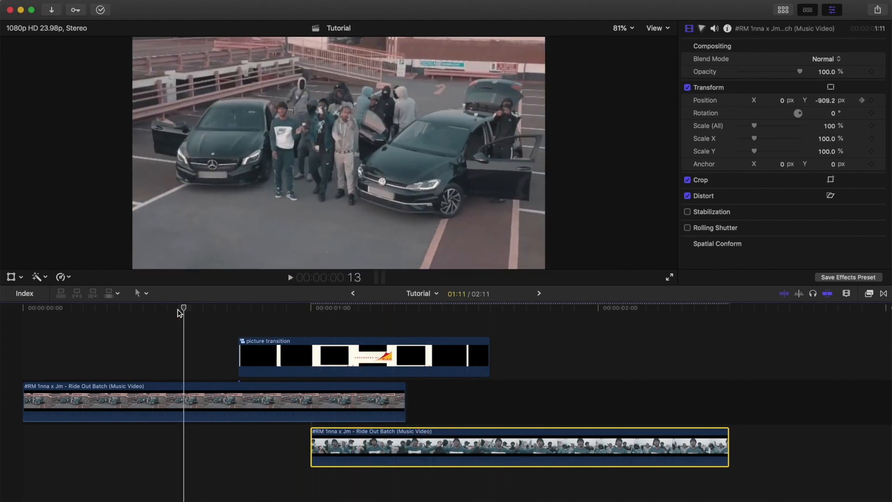
pyautogui.click(149, 311)
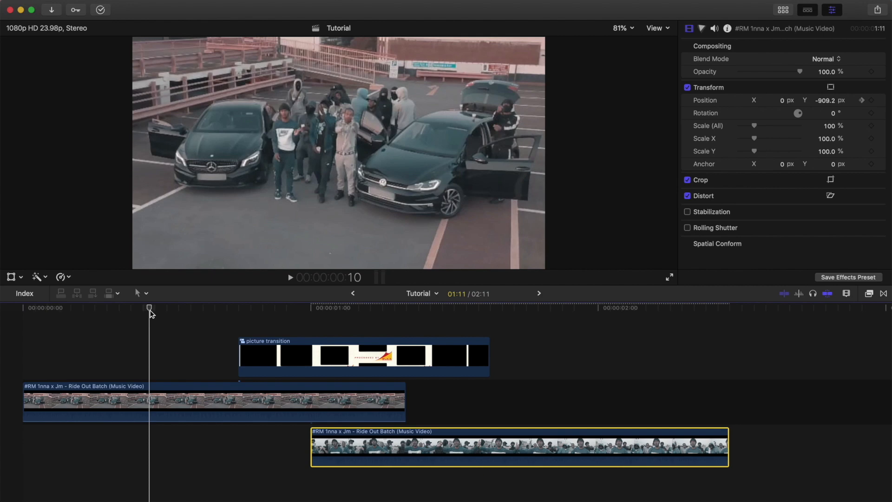